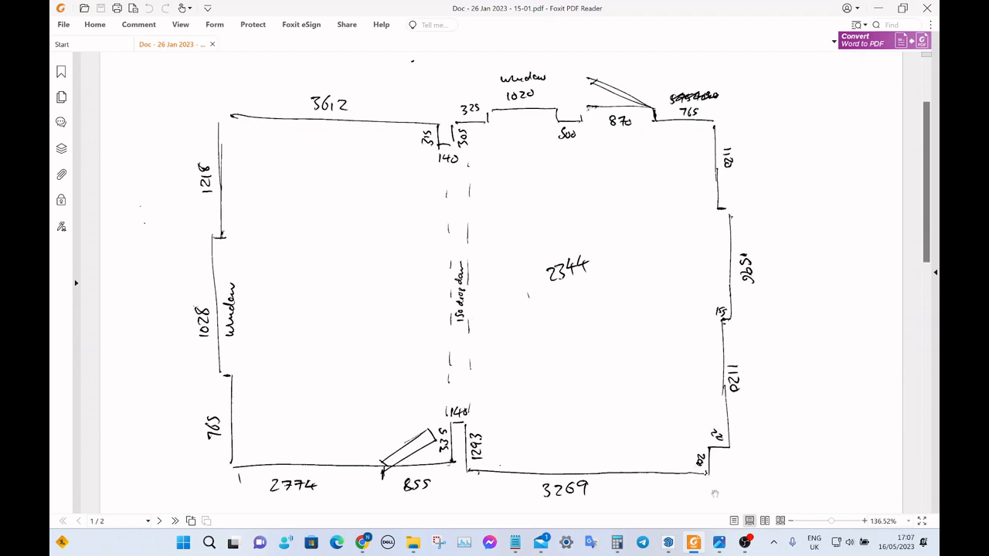
# Switch to the Room Layout model in SketchUp and examine its walls, openings, windows and doors from several angles.
pyautogui.moveTo(672, 543)
pyautogui.click(627, 494)
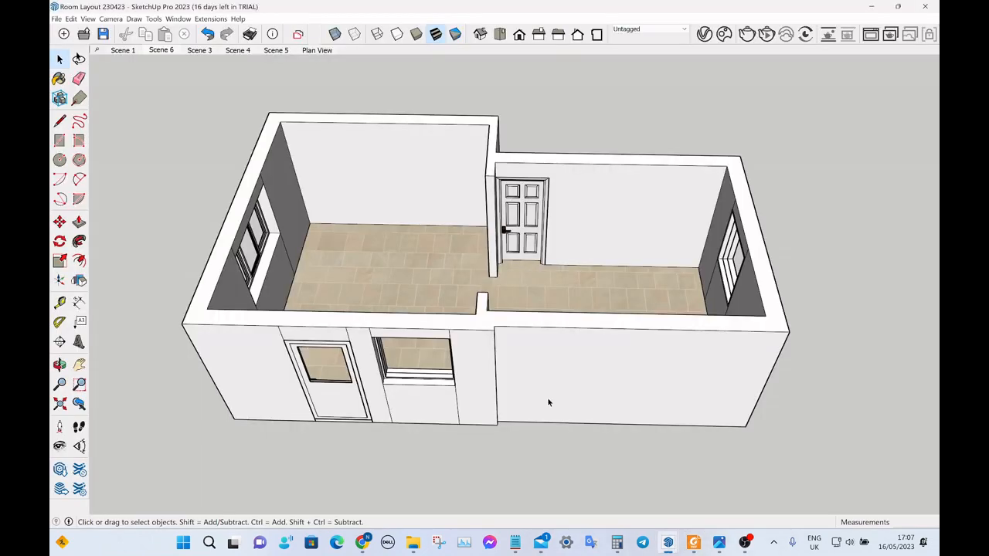
pyautogui.scroll(2, 495, 256)
pyautogui.moveTo(495, 256); pyautogui.dragTo(397, 266, button='middle')
pyautogui.scroll(4, 395, 230)
pyautogui.scroll(-4, 544, 229)
pyautogui.moveTo(653, 215); pyautogui.dragTo(422, 159, button='middle')
pyautogui.scroll(4, 598, 173)
pyautogui.scroll(-2, 499, 174)
pyautogui.scroll(-3, 499, 174)
pyautogui.moveTo(500, 174)
pyautogui.mouseDown(button='middle')
pyautogui.moveTo(532, 163)
pyautogui.moveTo(649, 172)
pyautogui.mouseUp(button='middle')
pyautogui.moveTo(541, 176)
pyautogui.mouseDown(button='middle')
pyautogui.moveTo(654, 201)
pyautogui.moveTo(718, 182)
pyautogui.mouseUp(button='middle')
pyautogui.scroll(-1, 508, 171)
pyautogui.moveTo(508, 173); pyautogui.dragTo(539, 247, button='middle')
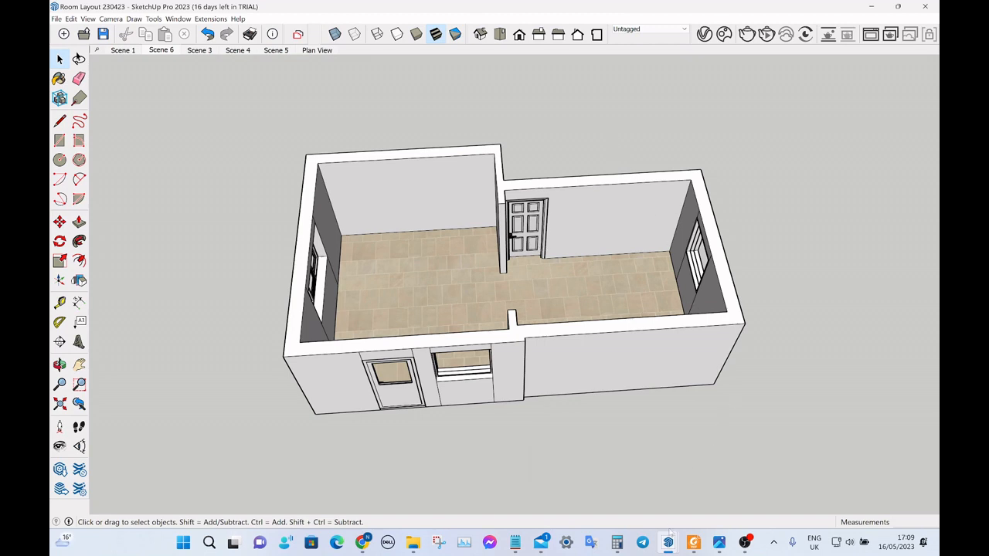
# In the untitled SketchUp model, add a second scene and set the camera to the Top view.
pyautogui.moveTo(668, 543)
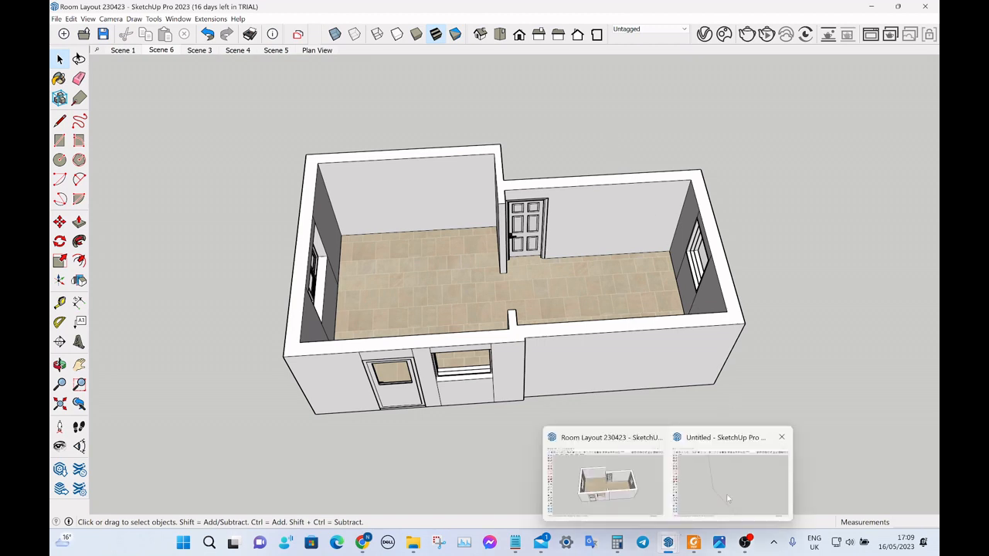
pyautogui.click(718, 475)
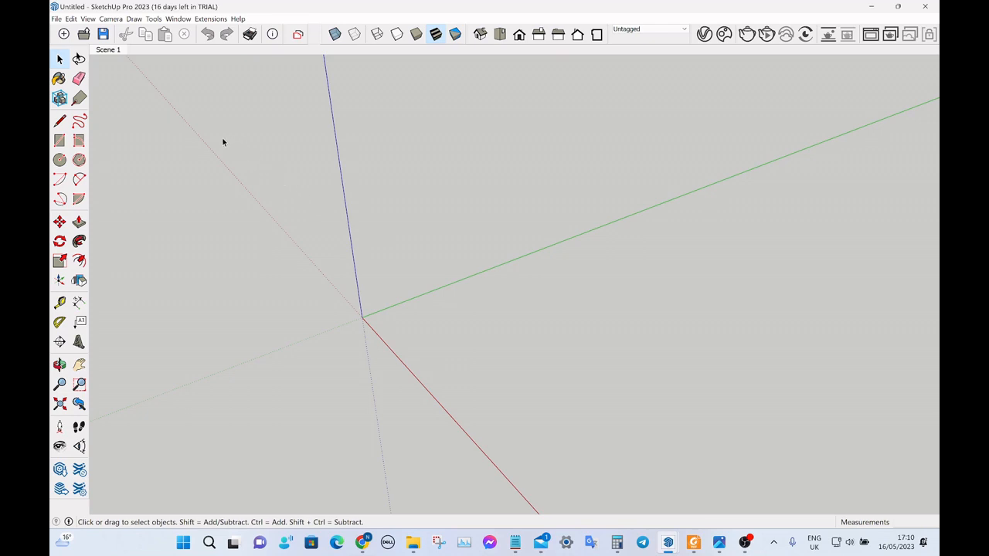
pyautogui.rightClick(116, 52)
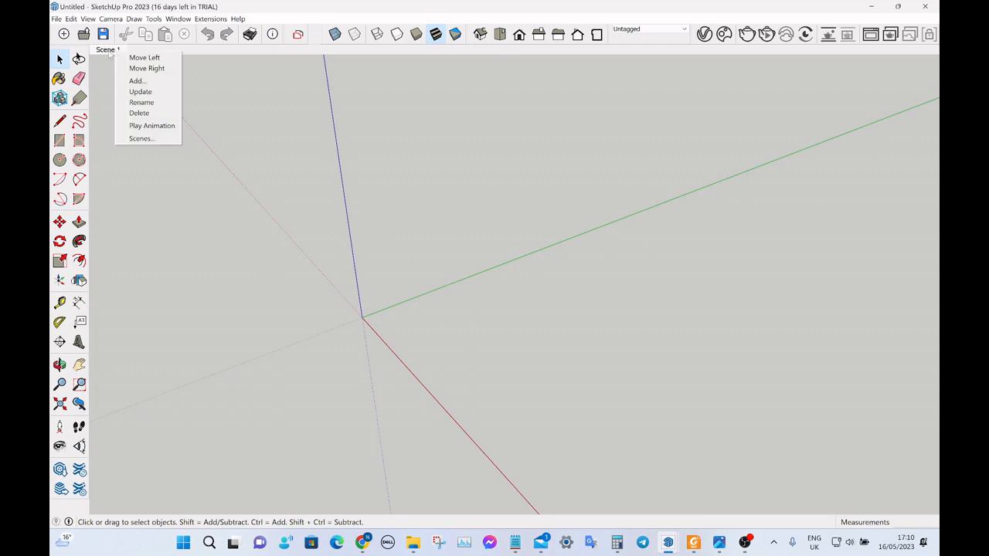
pyautogui.click(144, 81)
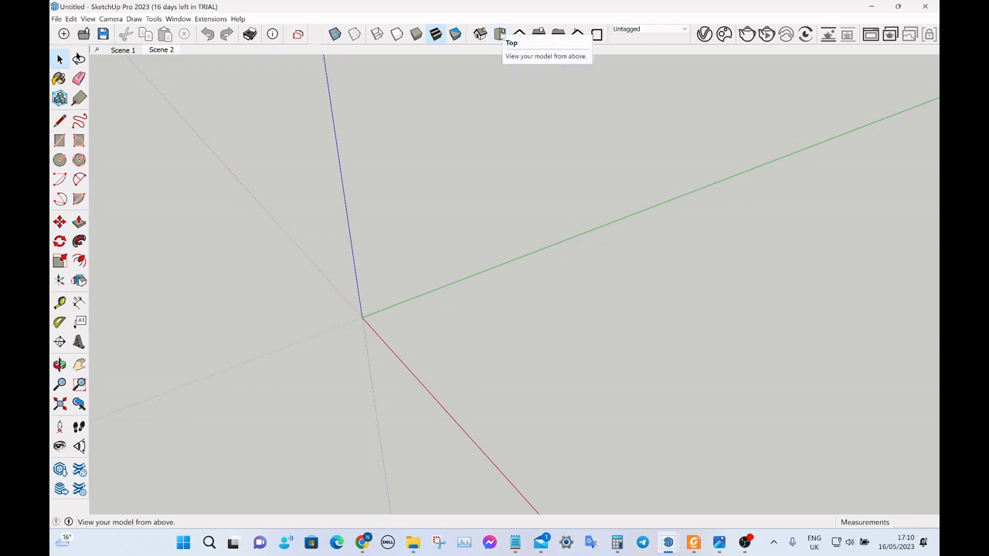
pyautogui.click(499, 34)
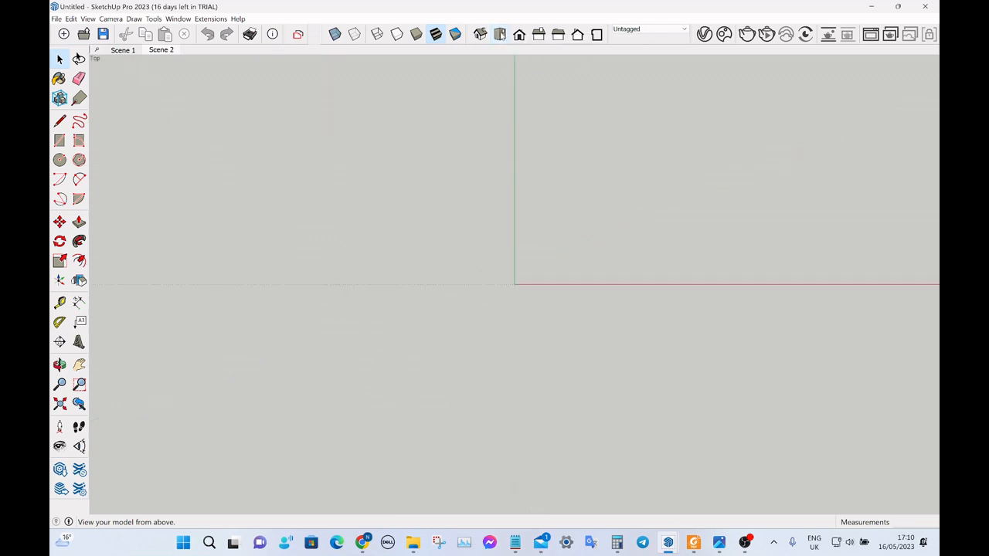
pyautogui.scroll(-2, 366, 203)
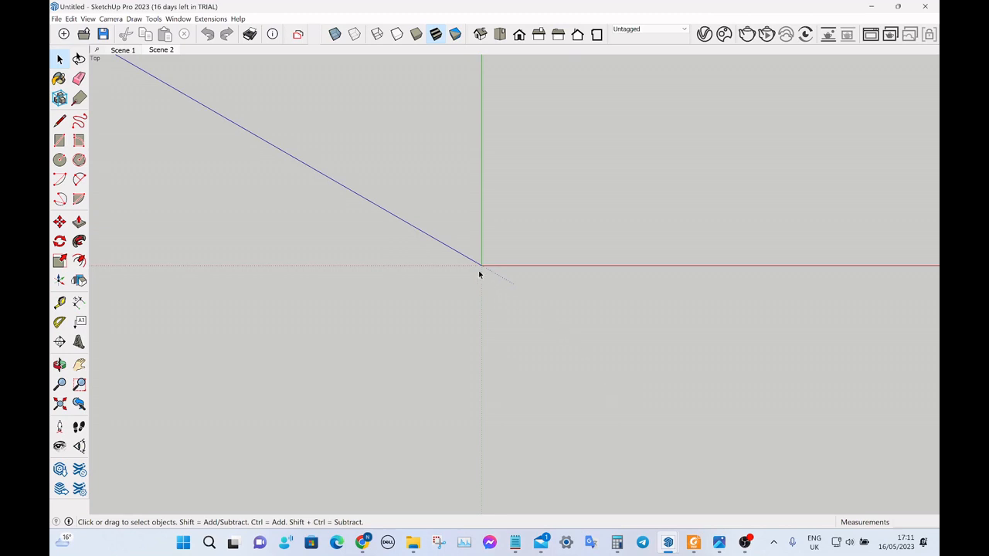
# In the Room Layout model, show the Plan View scene and switch the camera to parallel projection.
pyautogui.moveTo(668, 542)
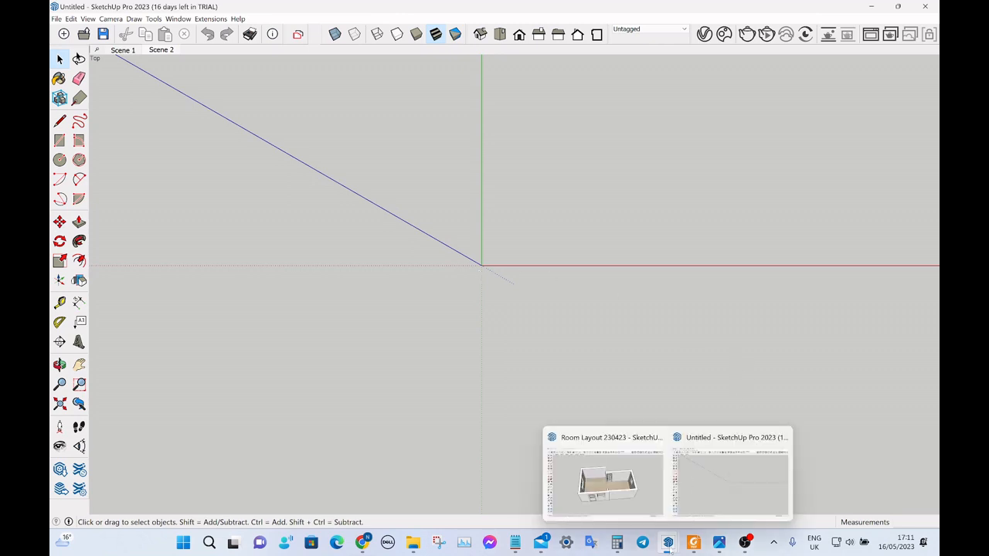
pyautogui.click(607, 480)
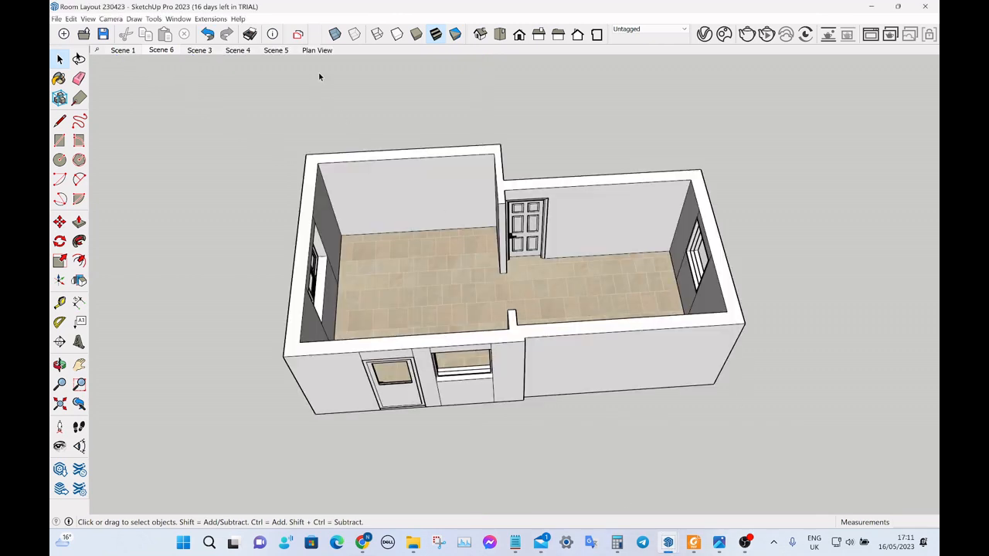
pyautogui.click(318, 50)
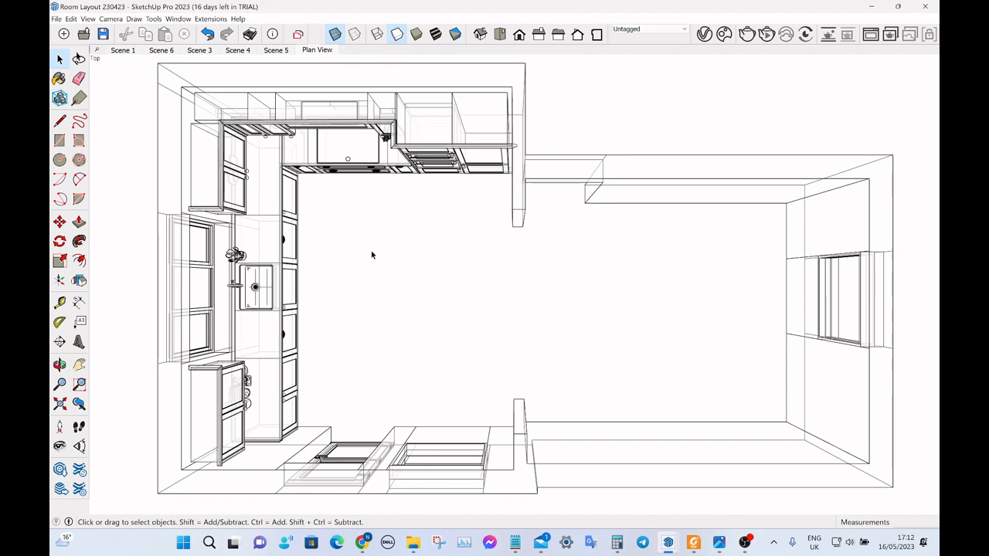
pyautogui.click(111, 18)
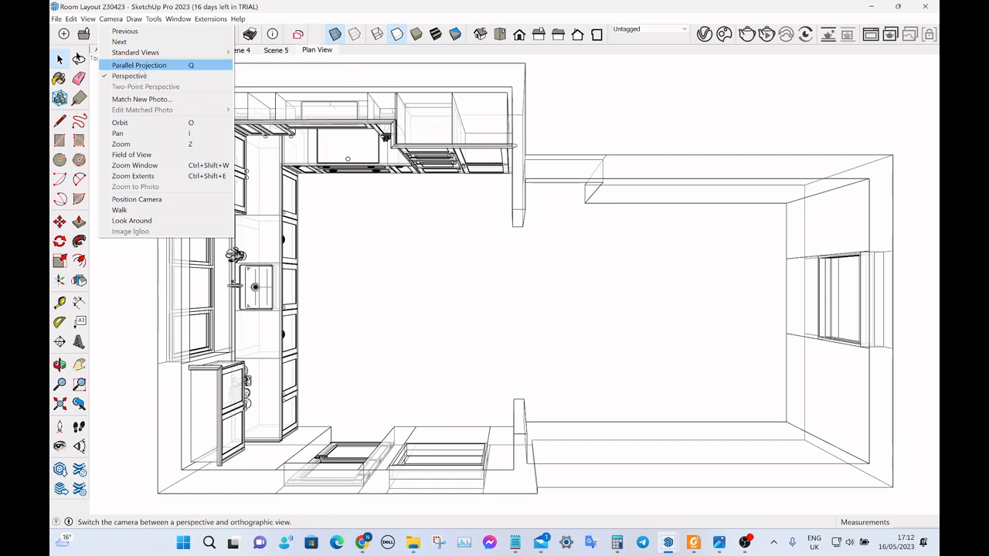
pyautogui.click(147, 67)
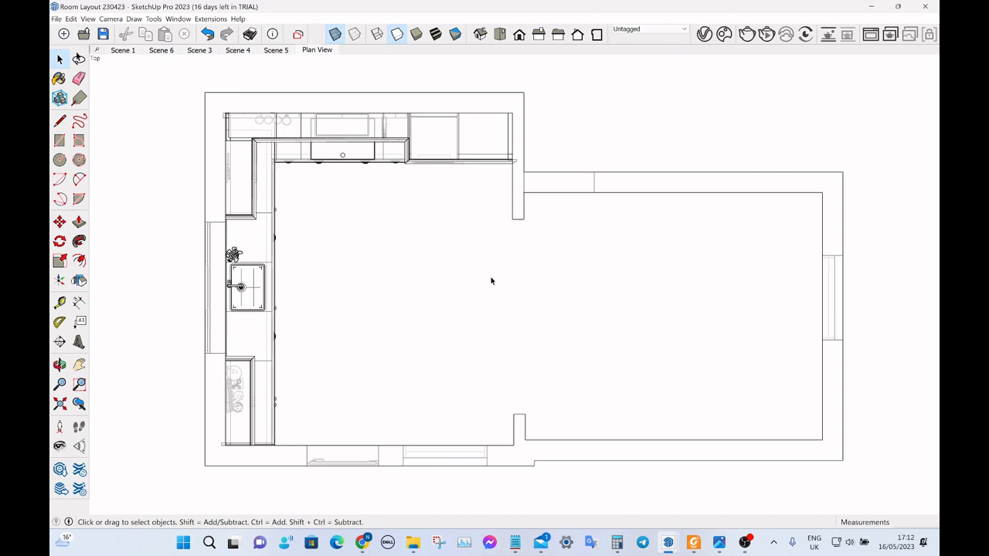
# Move the square cabinet to the right of the hob run about 1363 mm straight out into the kitchen.
pyautogui.click(431, 146)
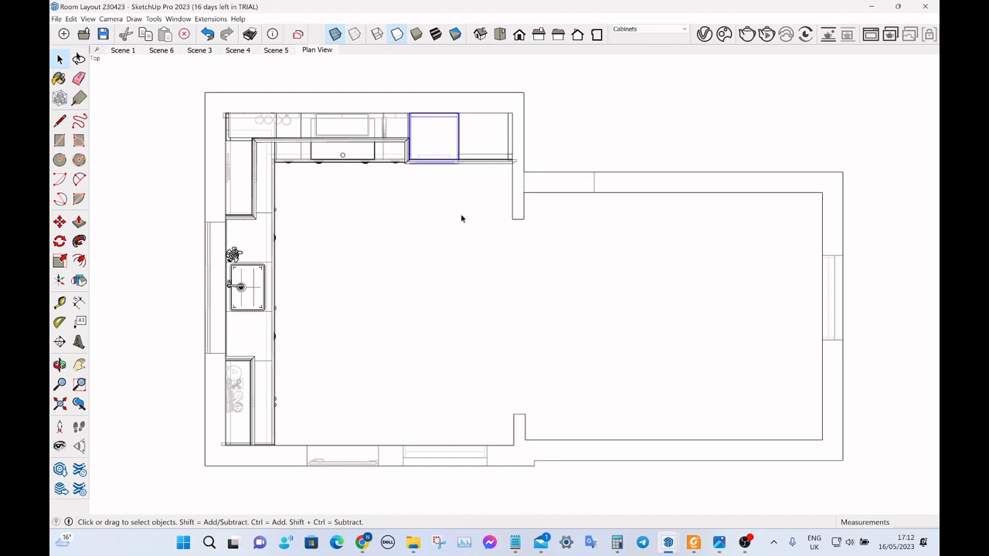
pyautogui.press('m')
pyautogui.click(461, 218)
pyautogui.click(454, 326)
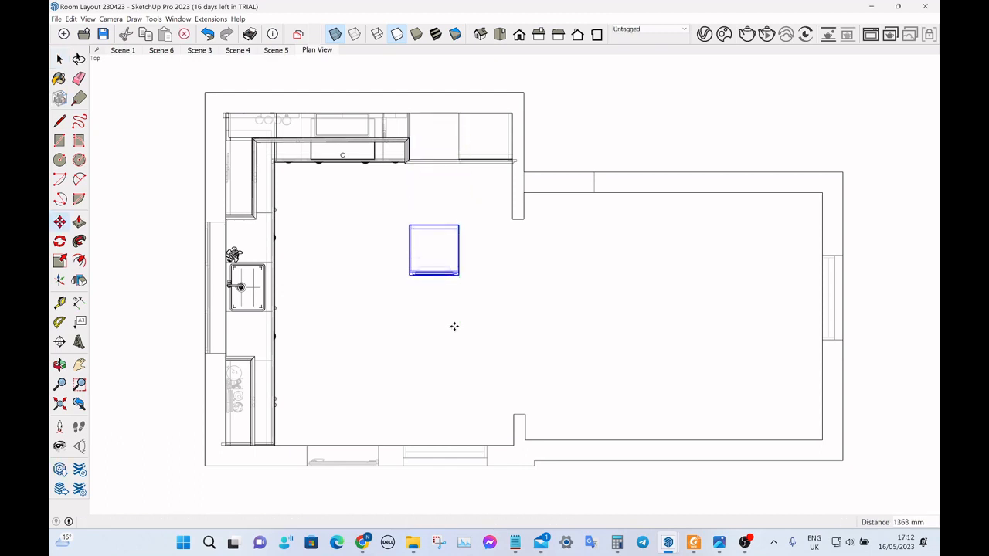
pyautogui.press('space')
pyautogui.click(486, 319)
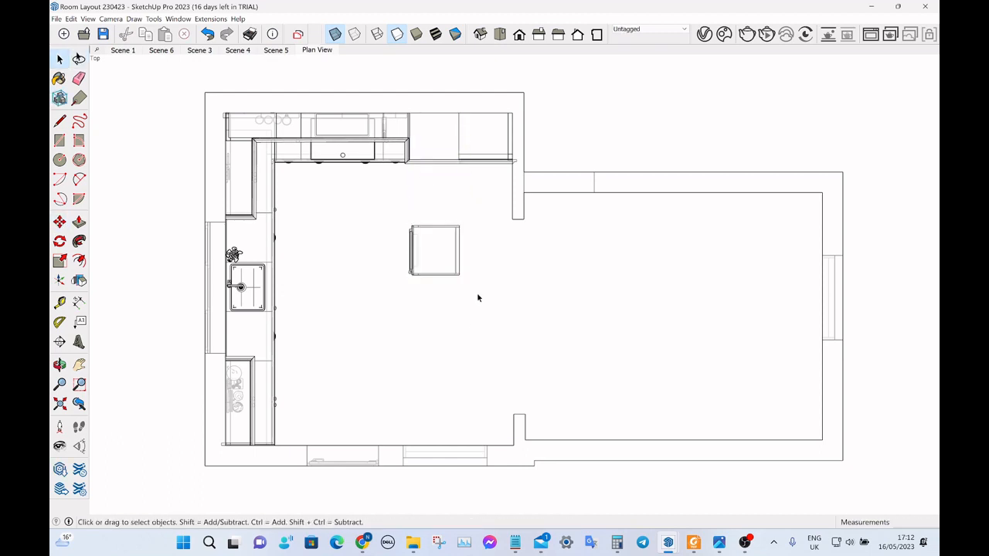
# Move the pulled-out cabinet sideways by about one cabinet width toward the opening between the rooms.
pyautogui.click(453, 256)
pyautogui.press('m')
pyautogui.click(459, 283)
pyautogui.click(508, 301)
pyautogui.press('space')
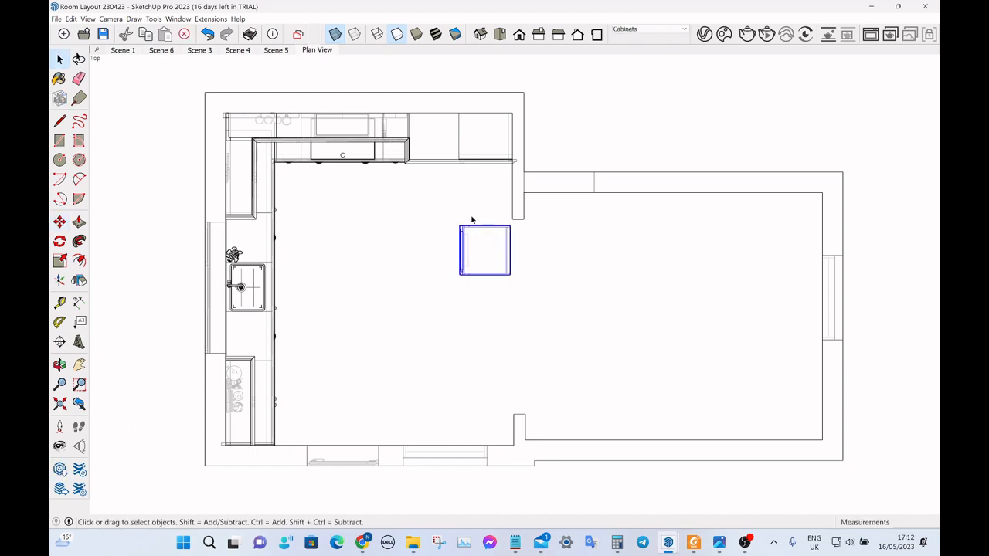
# Undo both cabinet moves and clear the selection.
pyautogui.click(207, 34)
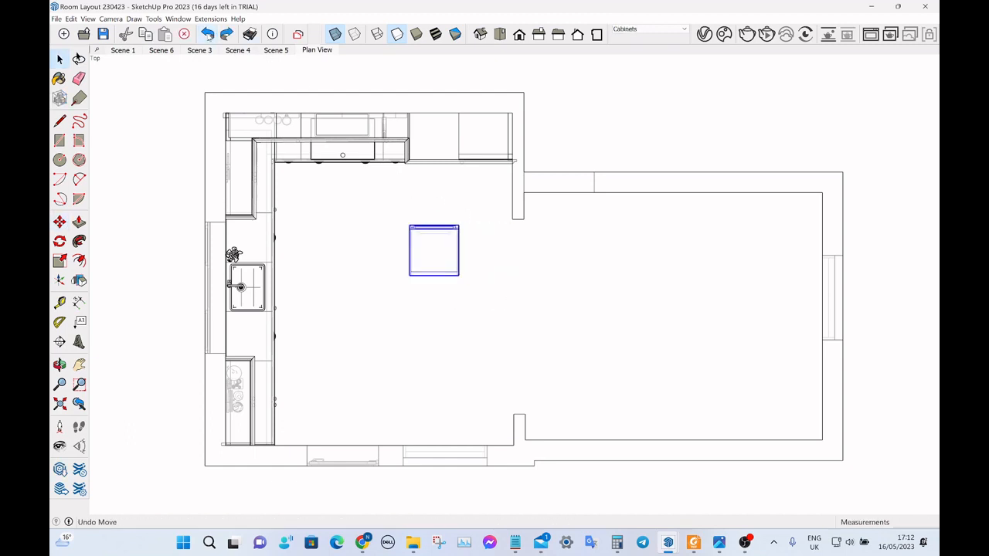
pyautogui.click(207, 34)
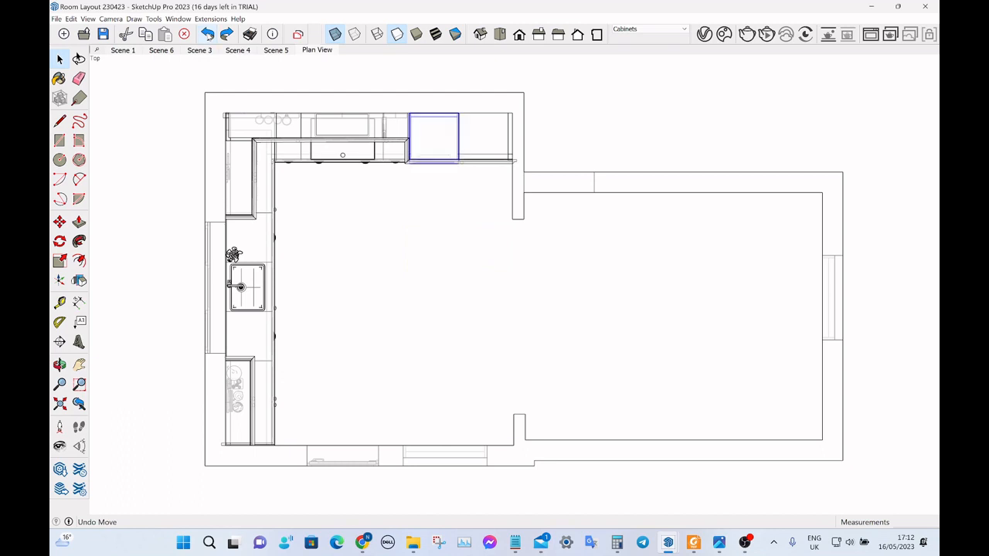
pyautogui.click(590, 109)
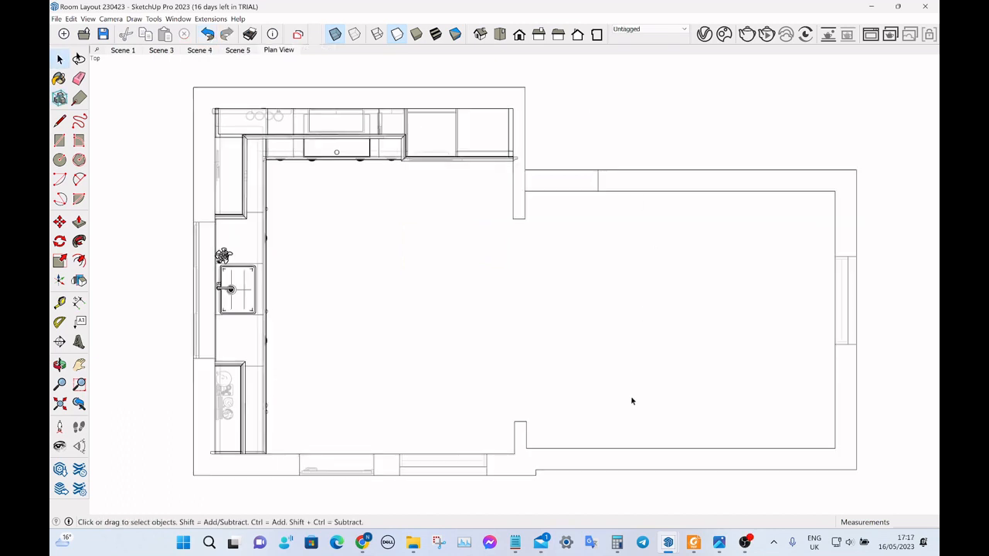
# Return to the untitled model and switch its top view to parallel projection.
pyautogui.moveTo(667, 542)
pyautogui.click(604, 481)
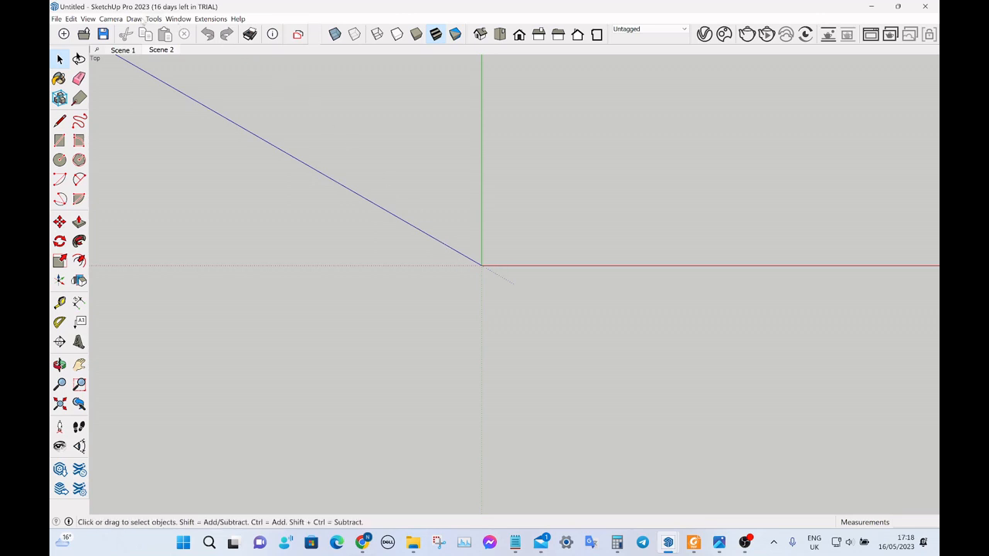
pyautogui.click(117, 19)
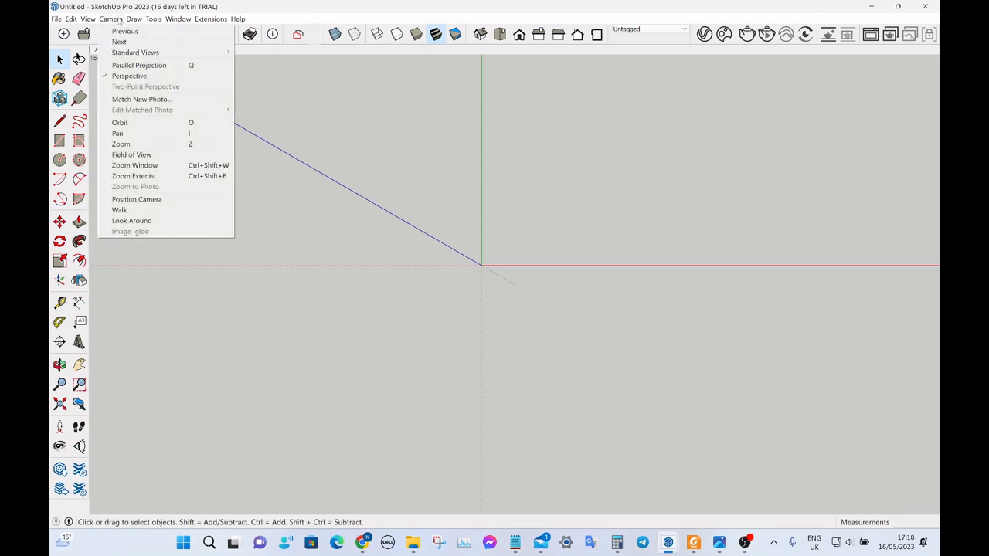
pyautogui.click(131, 66)
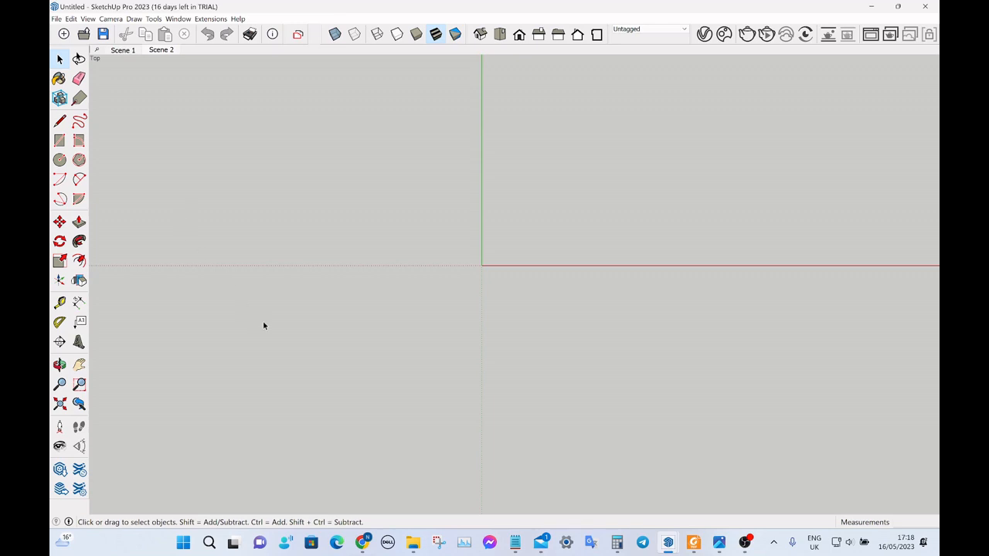
pyautogui.scroll(-2, 370, 344)
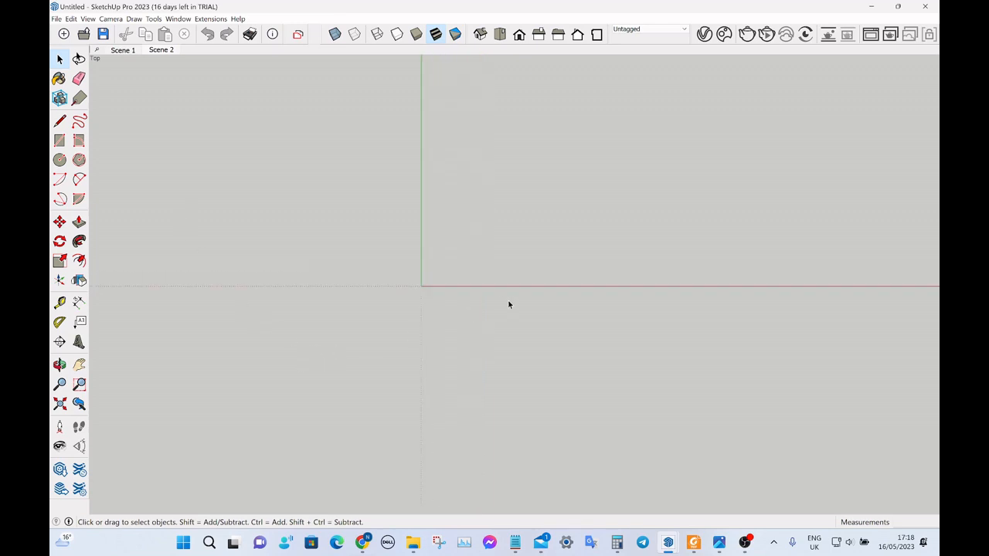
pyautogui.scroll(1, 490, 307)
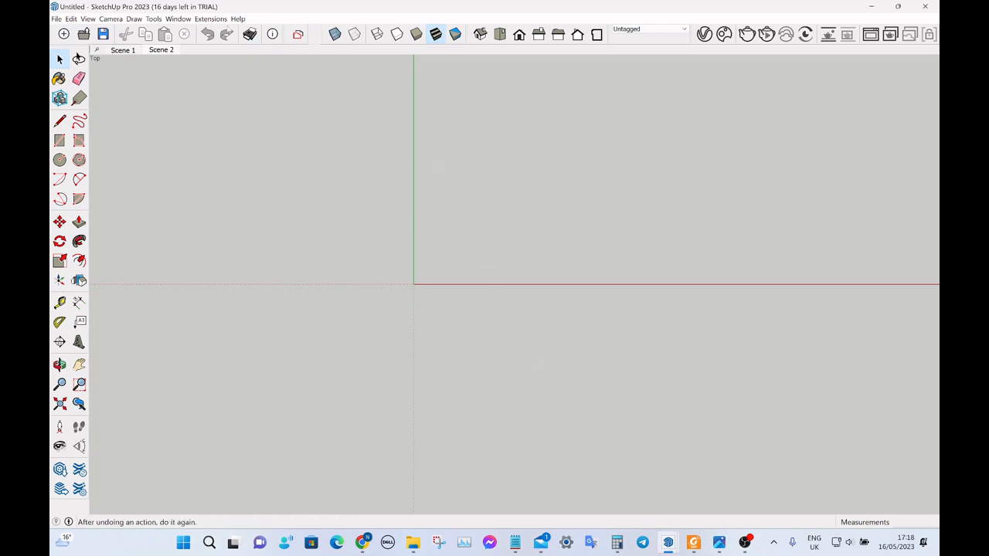
# Show the Default Tray and collapse its Materials section to reach the style settings.
pyautogui.click(184, 18)
pyautogui.moveTo(193, 32)
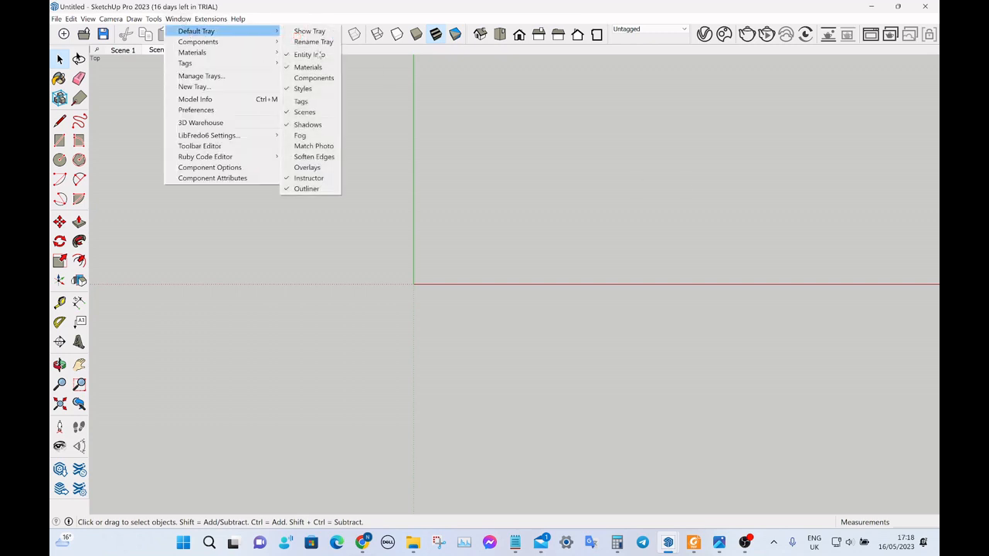
pyautogui.click(309, 31)
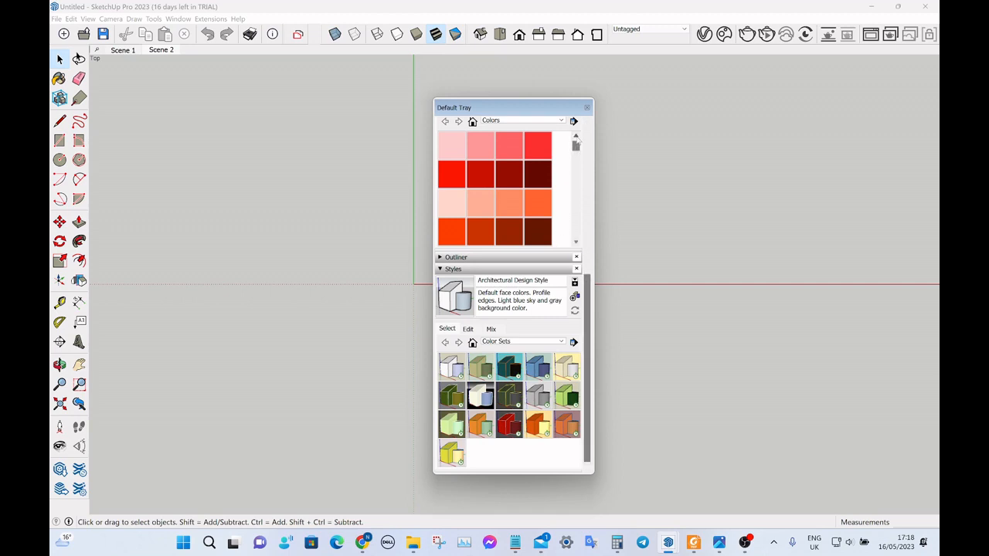
pyautogui.scroll(5, 579, 231)
pyautogui.scroll(3, 589, 241)
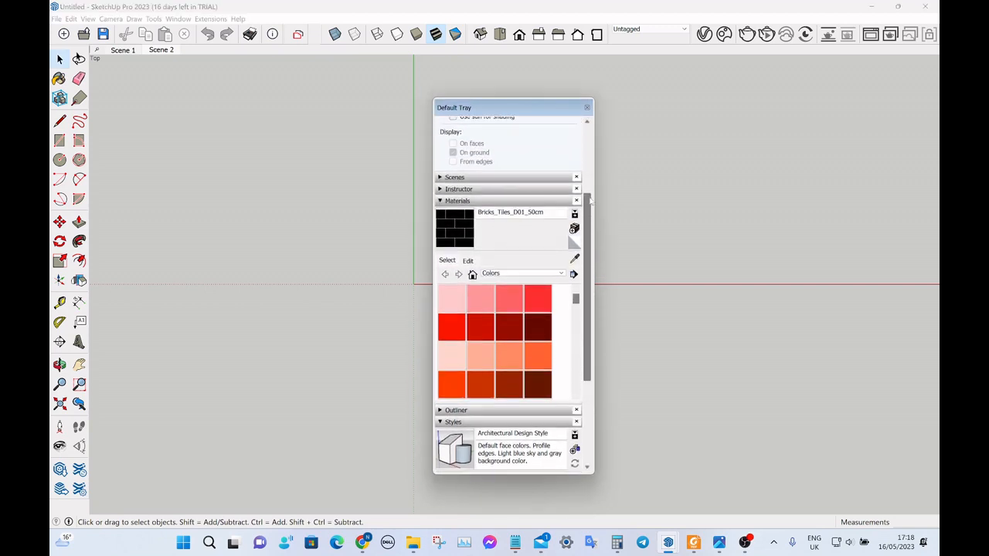
pyautogui.click(455, 199)
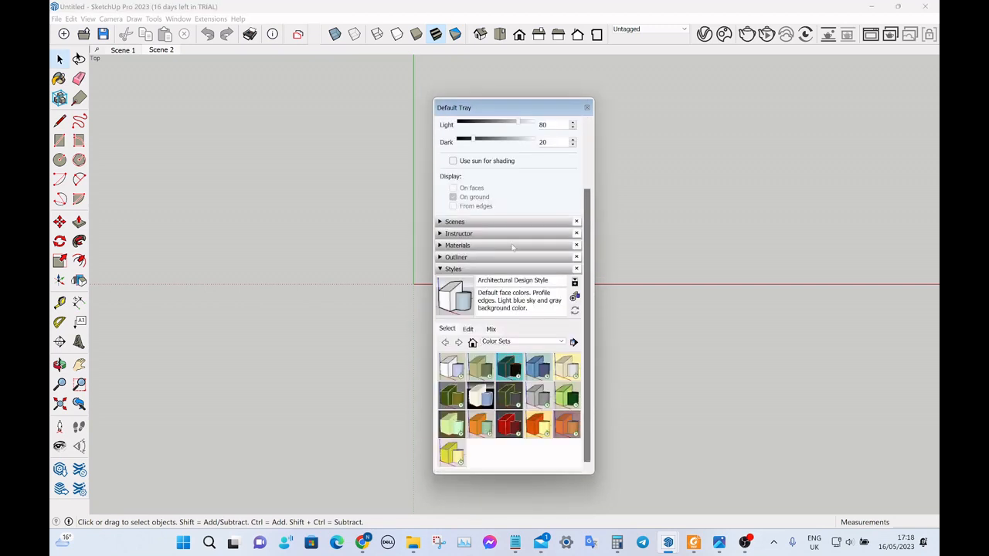
# Apply the Shaded2 style from the In Model styles and close the Default Tray.
pyautogui.click(519, 342)
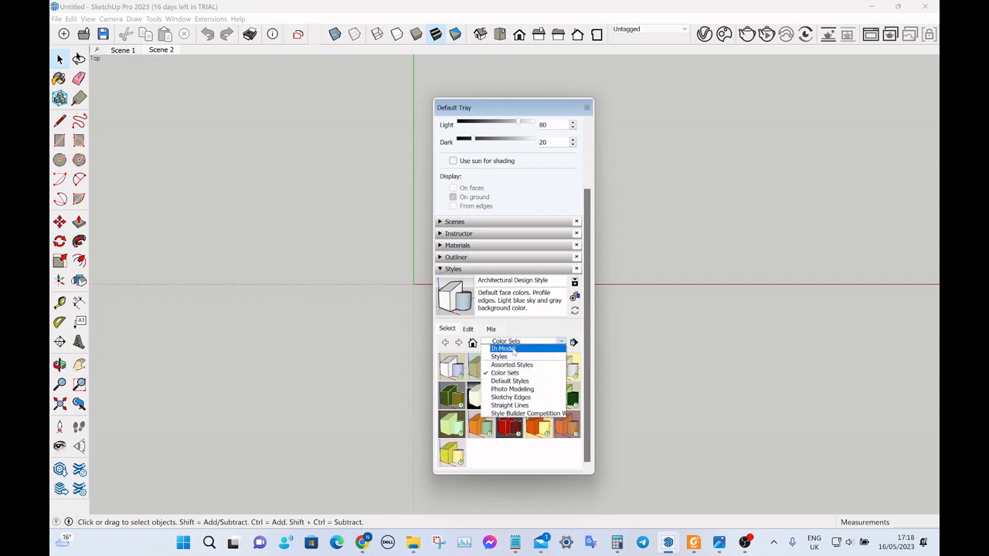
pyautogui.click(513, 349)
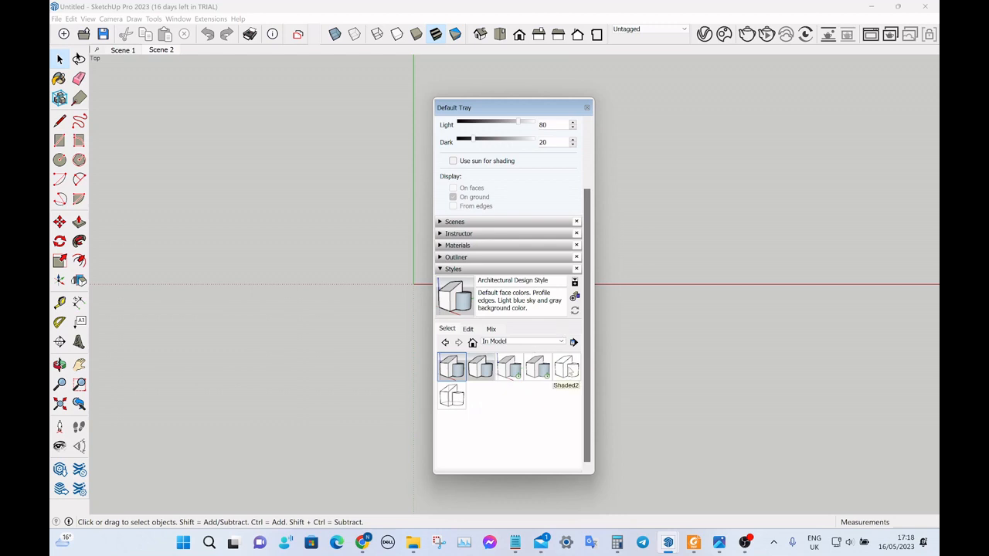
pyautogui.click(566, 367)
pyautogui.click(586, 107)
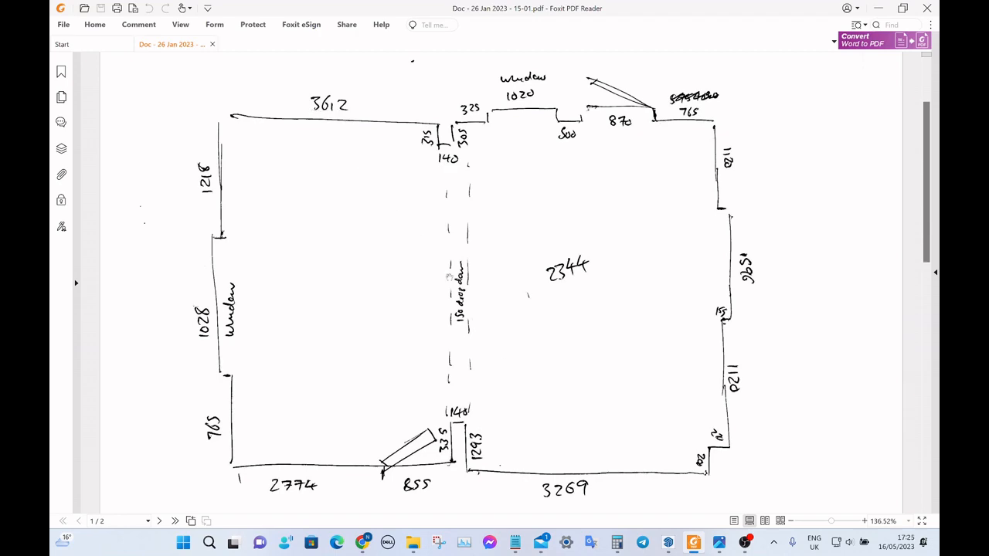
# Switch back to the Room New1 model in SketchUp and draw a 3612 mm wall line from the origin along the red axis.
pyautogui.hotkey('alt', 'Tab')
pyautogui.hotkey('alt', 'Tab')
pyautogui.moveTo(667, 542)
pyautogui.click(606, 475)
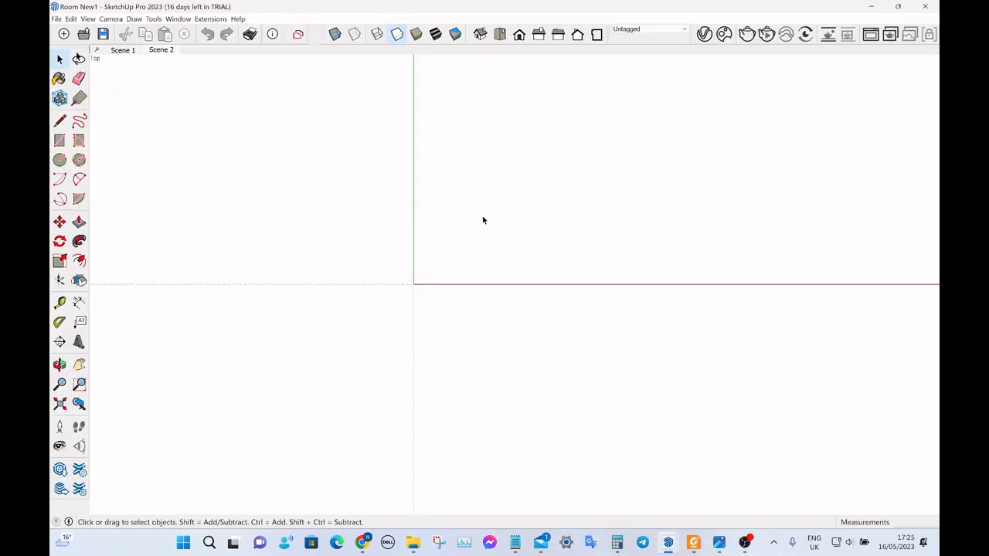
pyautogui.scroll(-3, 346, 153)
pyautogui.scroll(2, 444, 279)
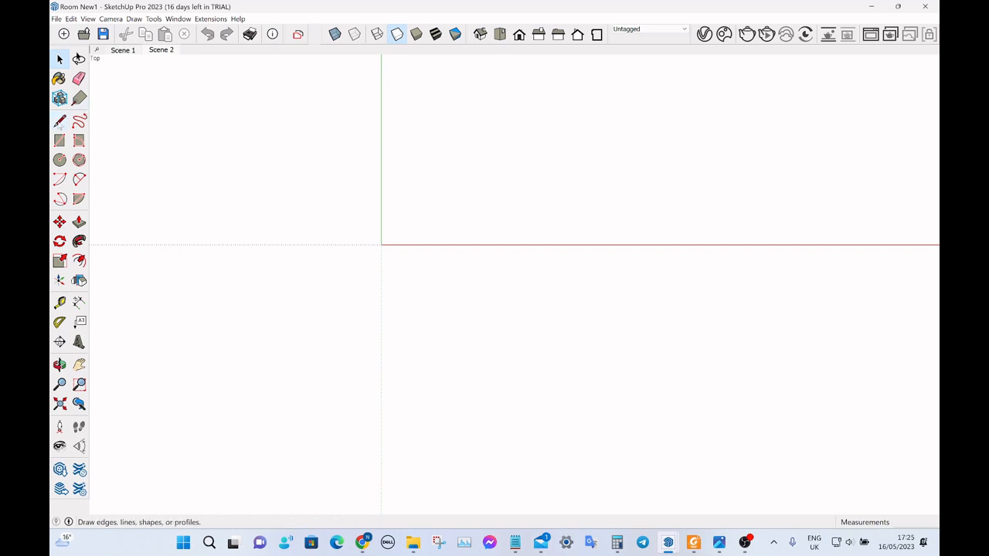
pyautogui.click(60, 122)
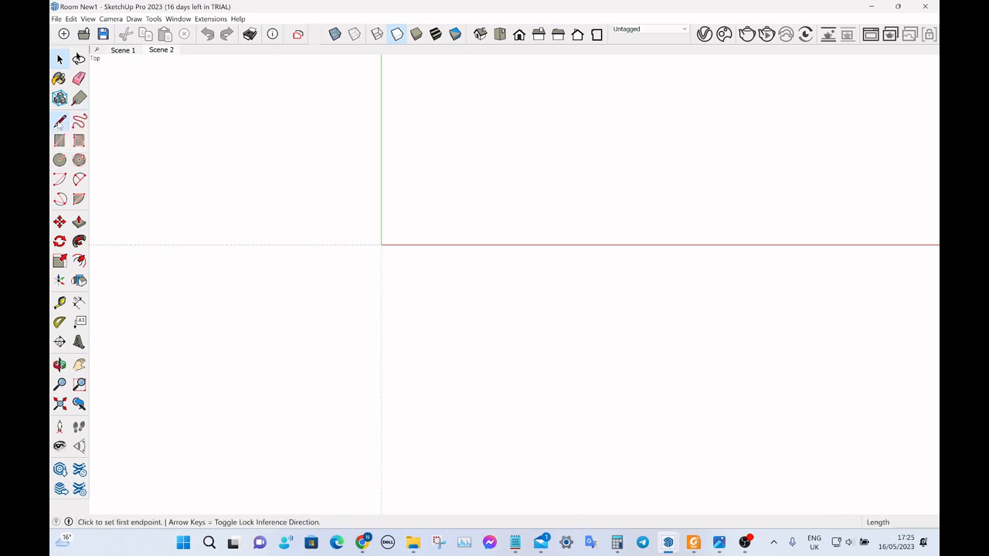
pyautogui.click(380, 245)
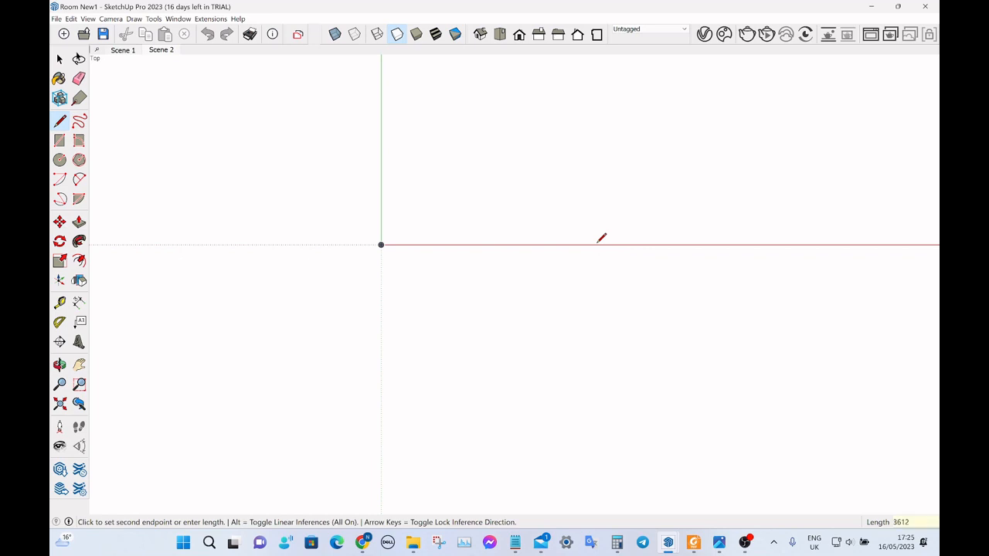
pyautogui.press('Return')
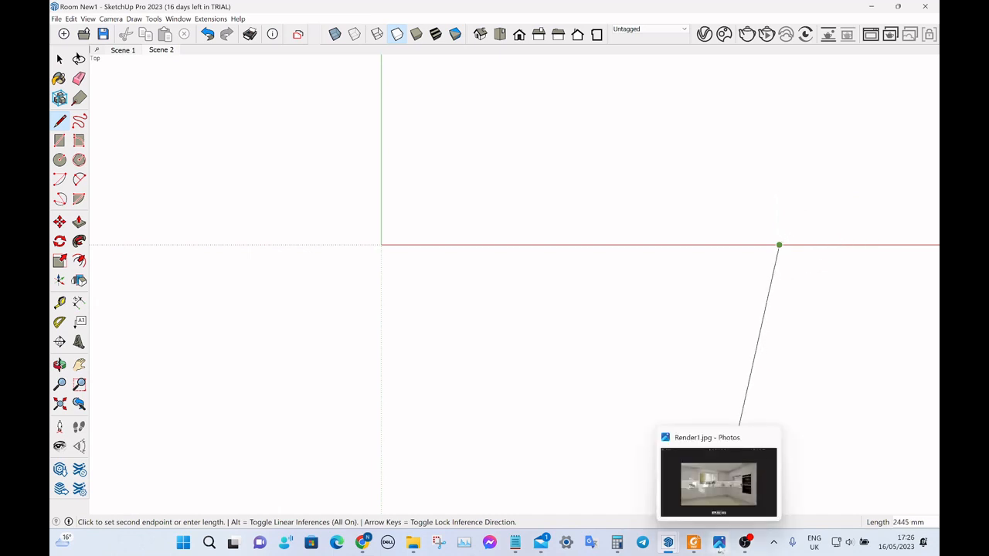
# Following the PDF sketch, continue the wall line with a 315 mm downward edge and a 140 mm edge along the red axis.
pyautogui.click(693, 542)
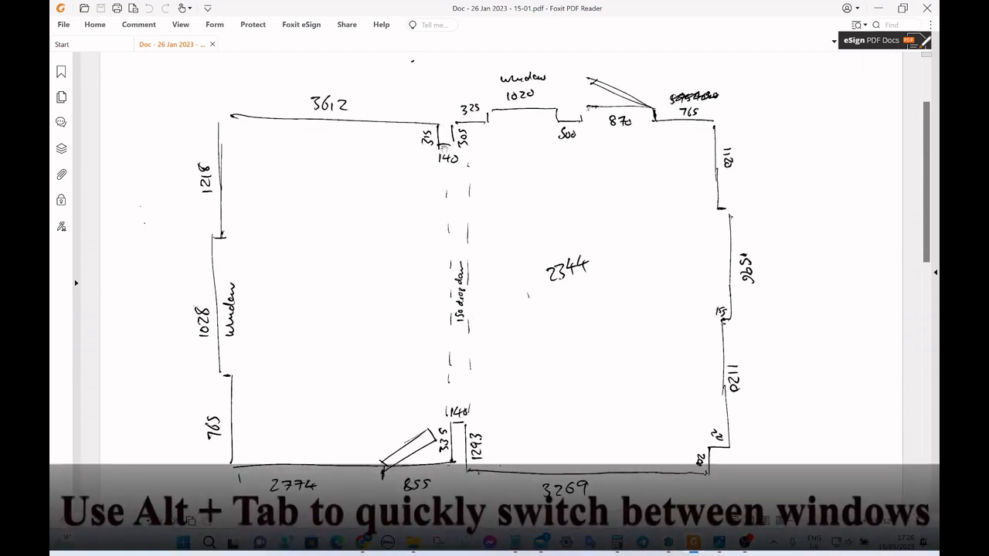
pyautogui.hotkey('alt', 'Tab')
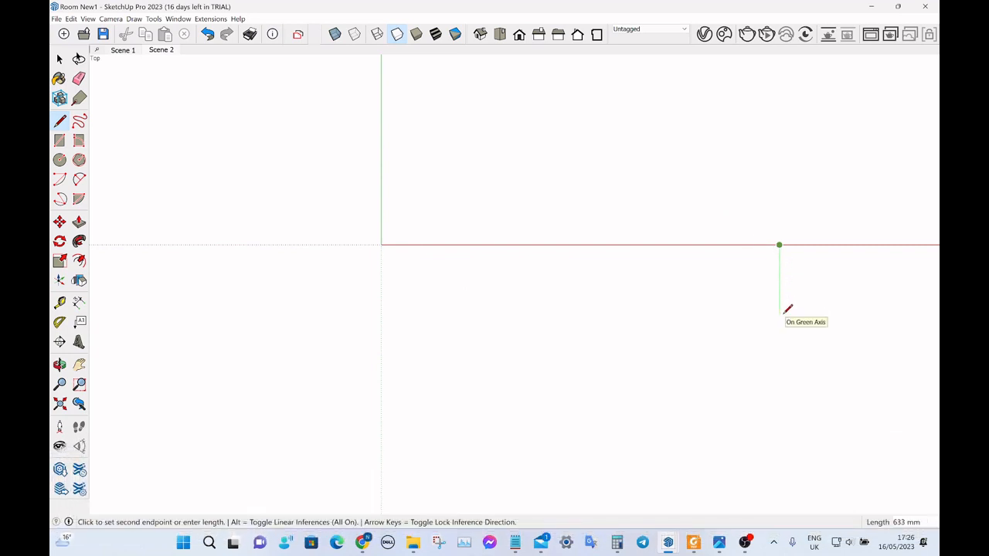
pyautogui.write('315')
pyautogui.press('Return')
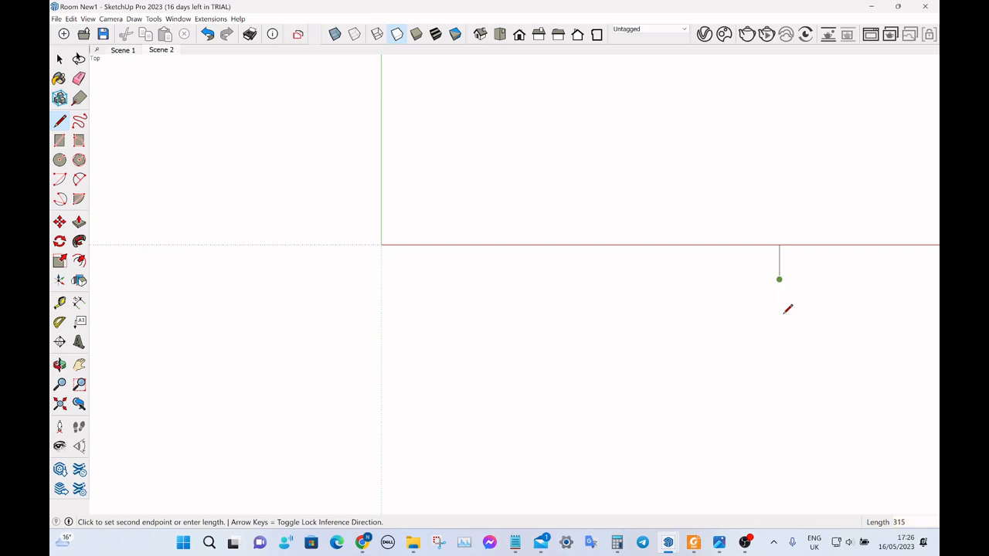
pyautogui.hotkey('alt', 'Tab')
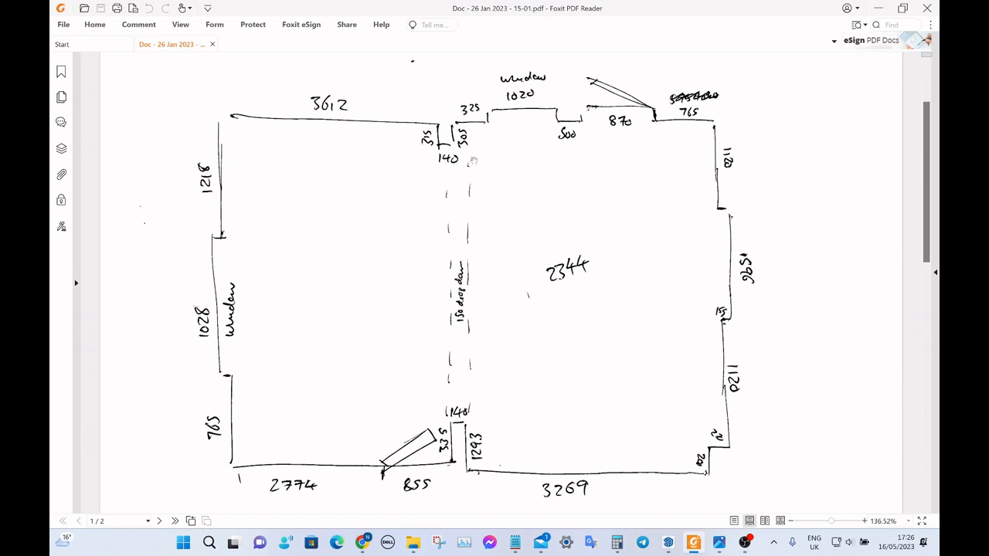
pyautogui.hotkey('alt', 'Tab')
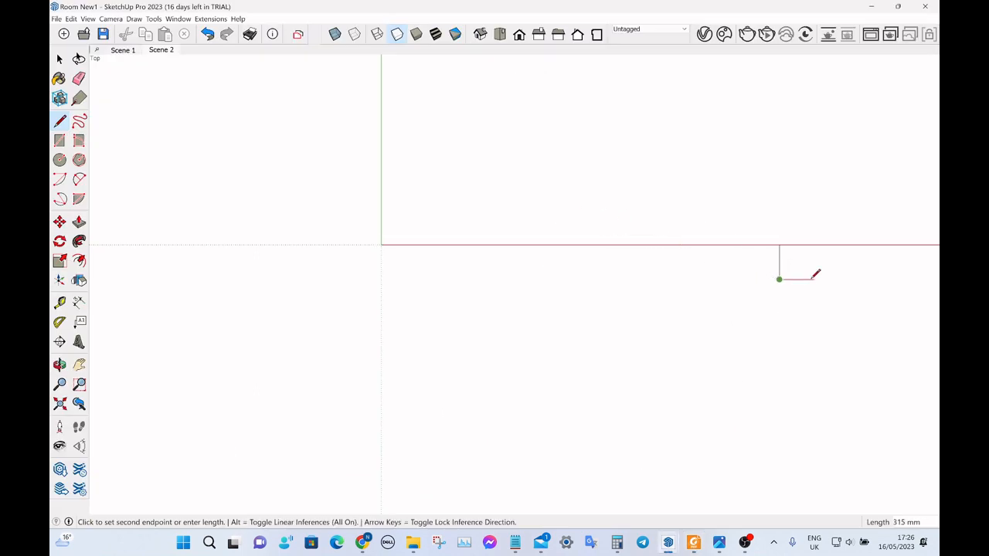
pyautogui.write('140')
pyautogui.press('Return')
# Close the pier with a 305 mm upward edge, continue 325 mm along the red axis and end the line.
pyautogui.hotkey('alt', 'Tab')
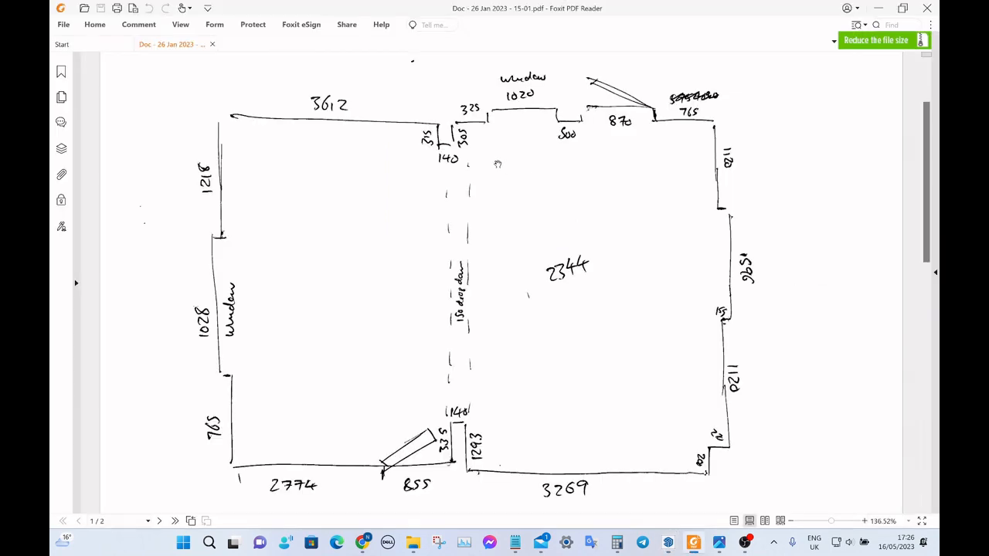
pyautogui.hotkey('alt', 'Tab')
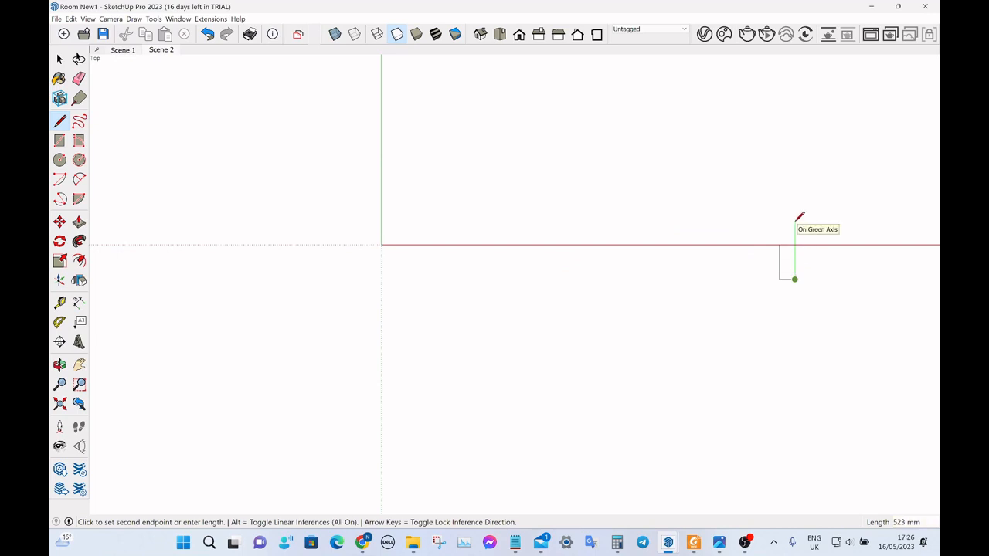
pyautogui.write('305')
pyautogui.press('Return')
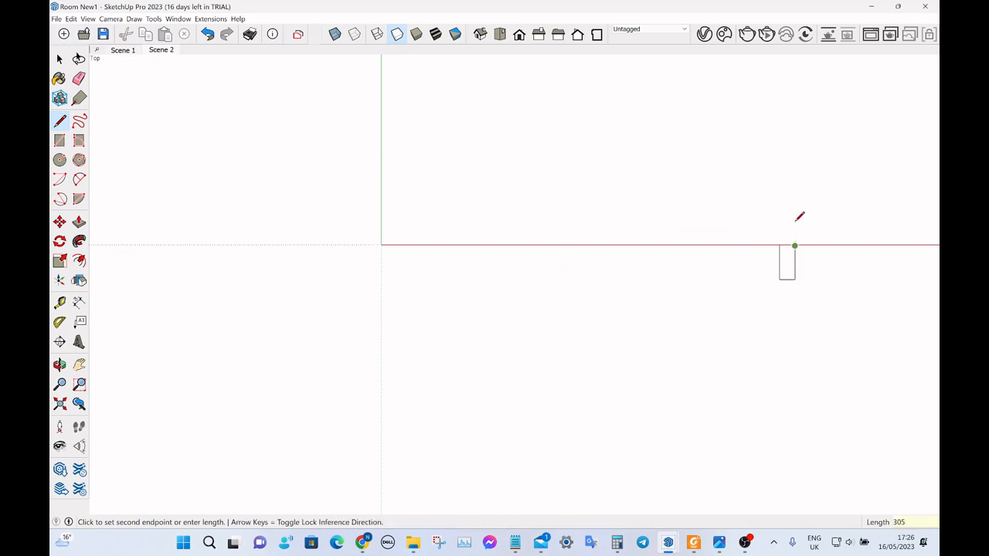
pyautogui.hotkey('alt', 'Tab')
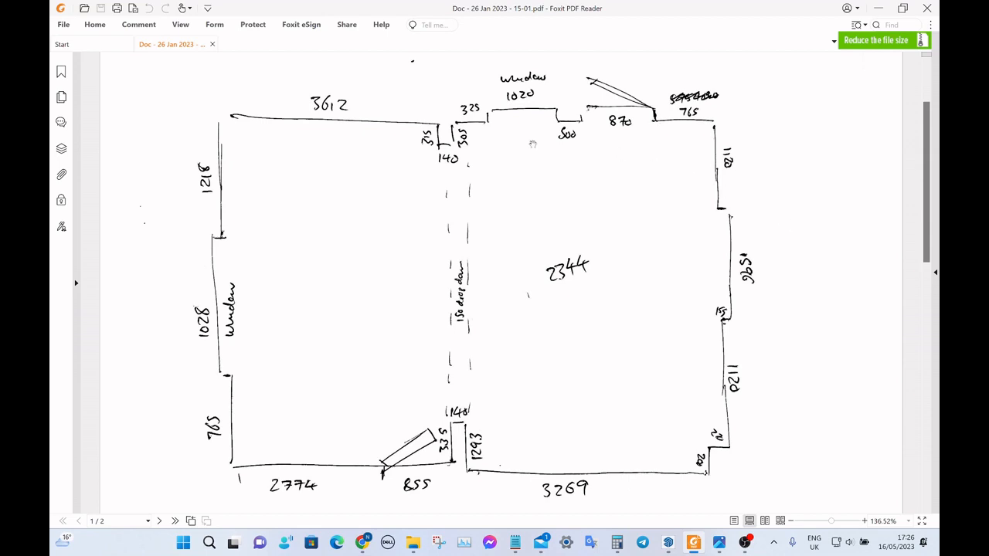
pyautogui.hotkey('alt', 'Tab')
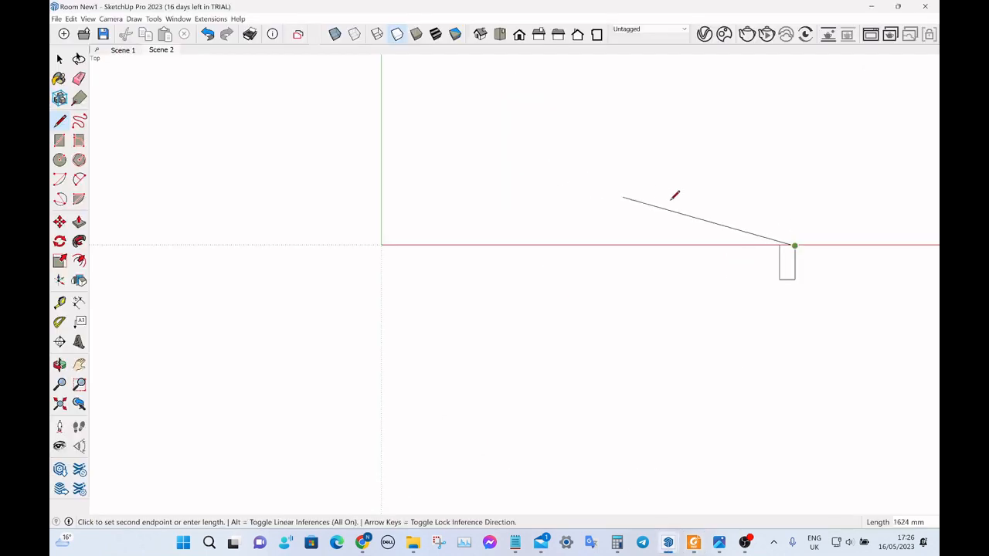
pyautogui.write('325')
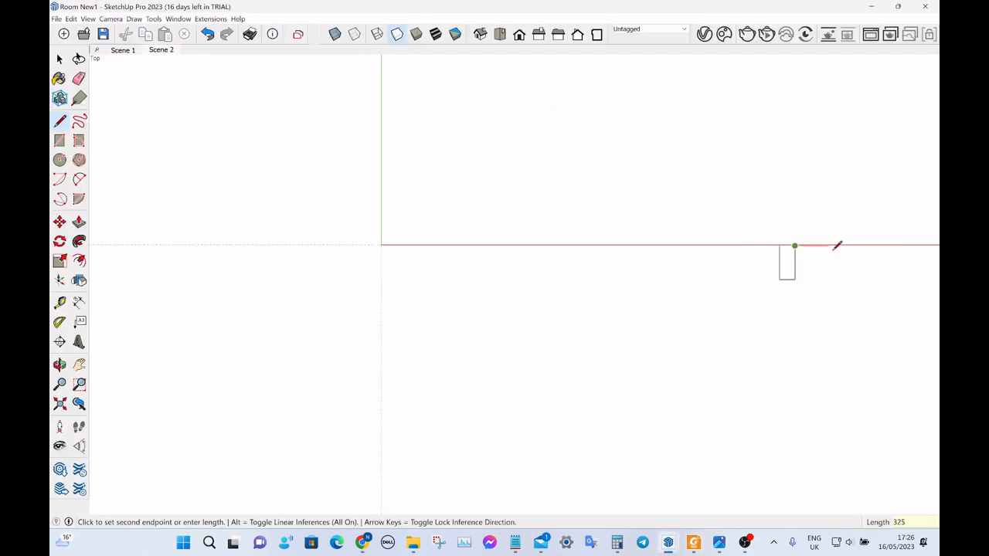
pyautogui.press('Return')
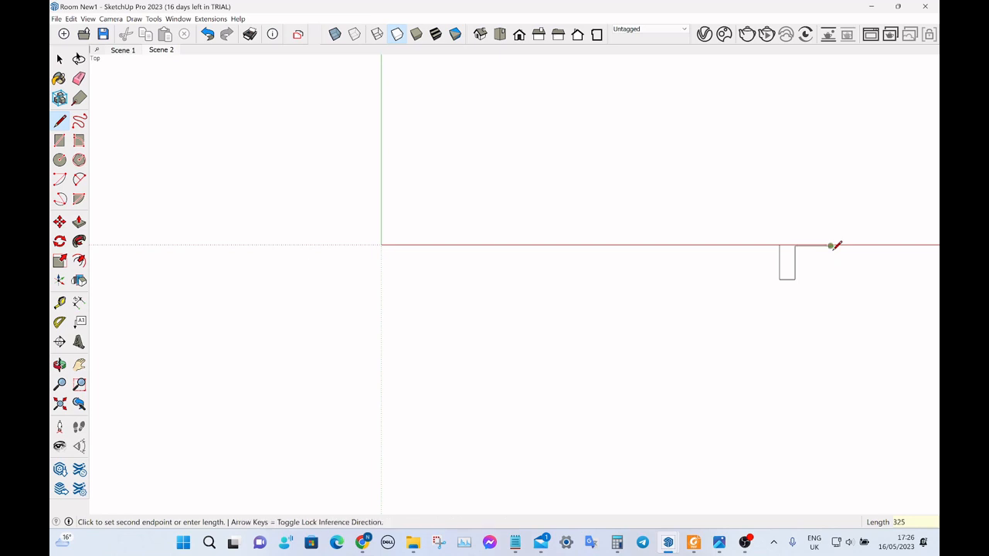
pyautogui.press('space')
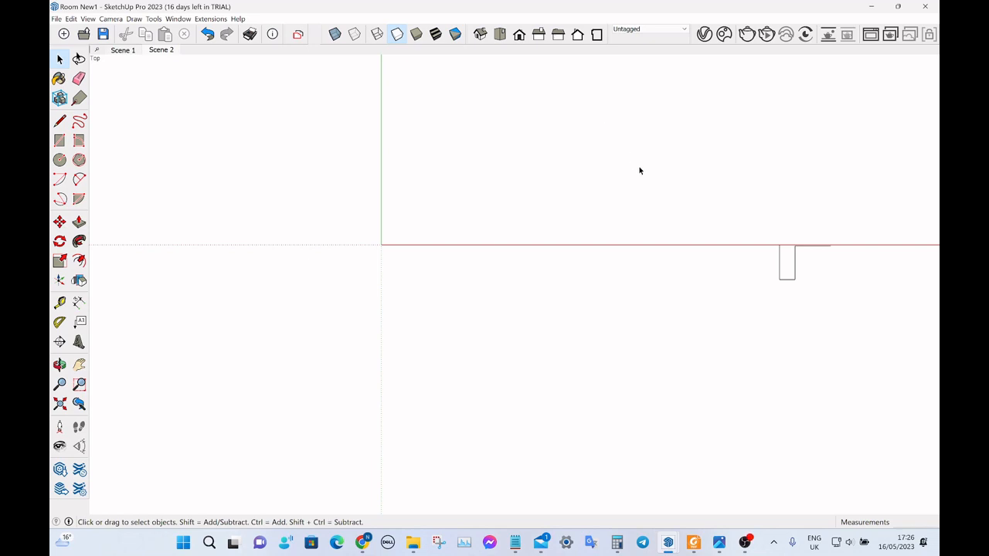
# Hide the model axes so only the drawn wall lines are displayed.
pyautogui.click(86, 19)
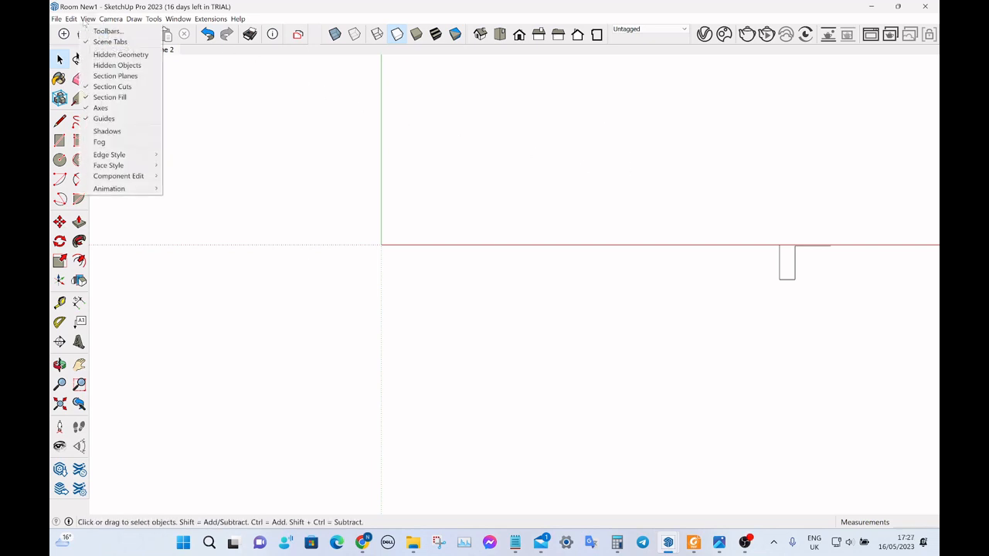
pyautogui.click(110, 112)
pyautogui.scroll(-3, 141, 186)
pyautogui.scroll(1, 342, 202)
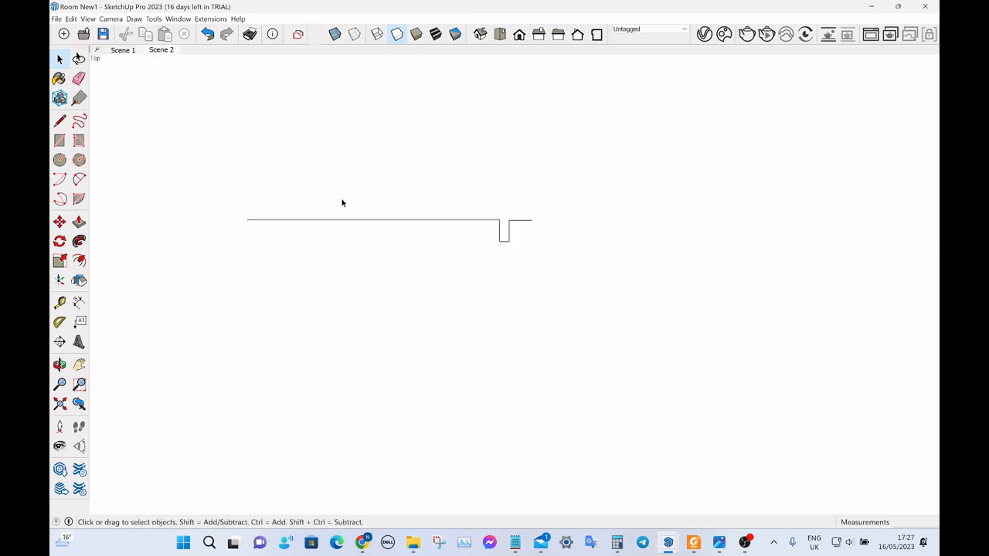
# Examine the drawn wall line and the pier offset at different zoom levels.
pyautogui.scroll(3, 342, 202)
pyautogui.scroll(-3, 548, 222)
pyautogui.scroll(2, 464, 222)
pyautogui.scroll(-4, 473, 205)
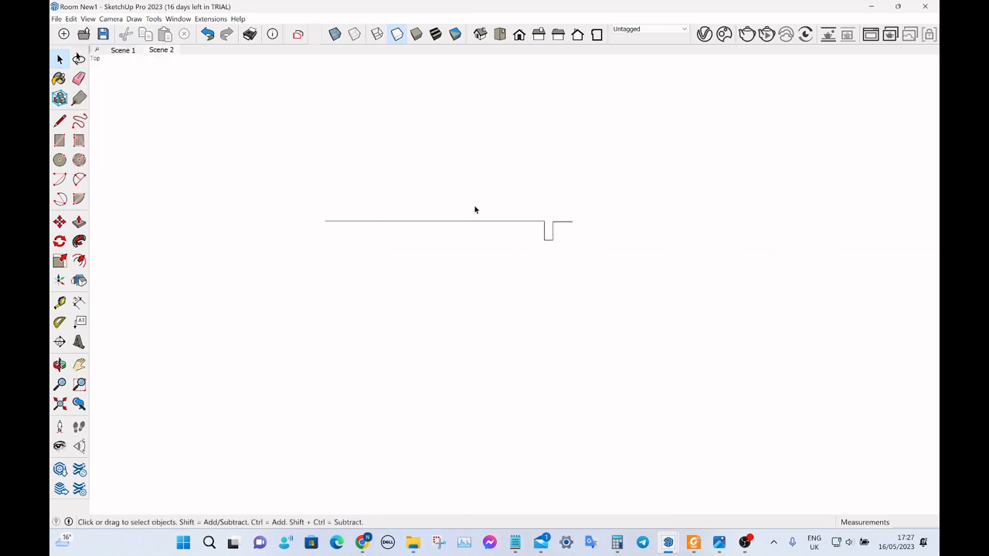
pyautogui.scroll(5, 475, 210)
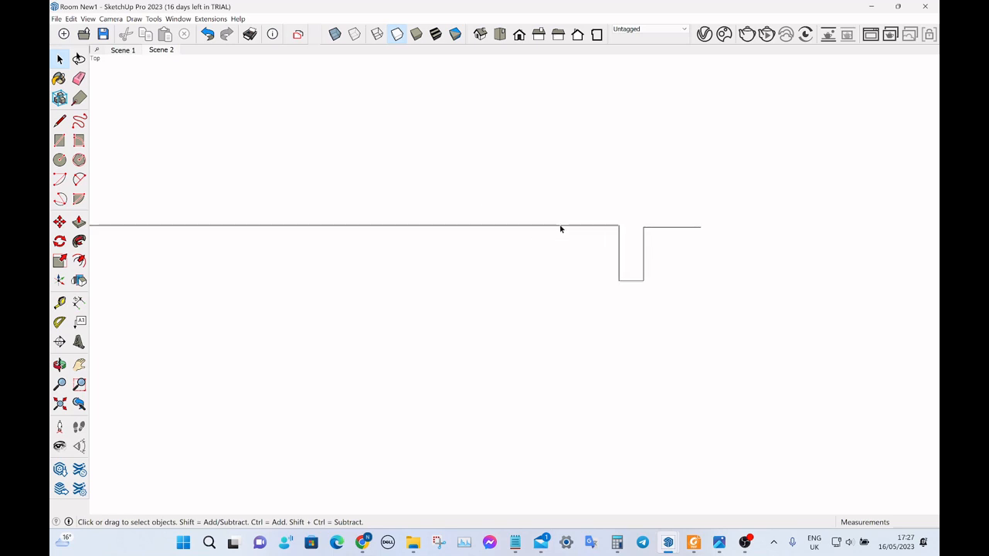
pyautogui.scroll(-2, 602, 243)
pyautogui.scroll(3, 645, 224)
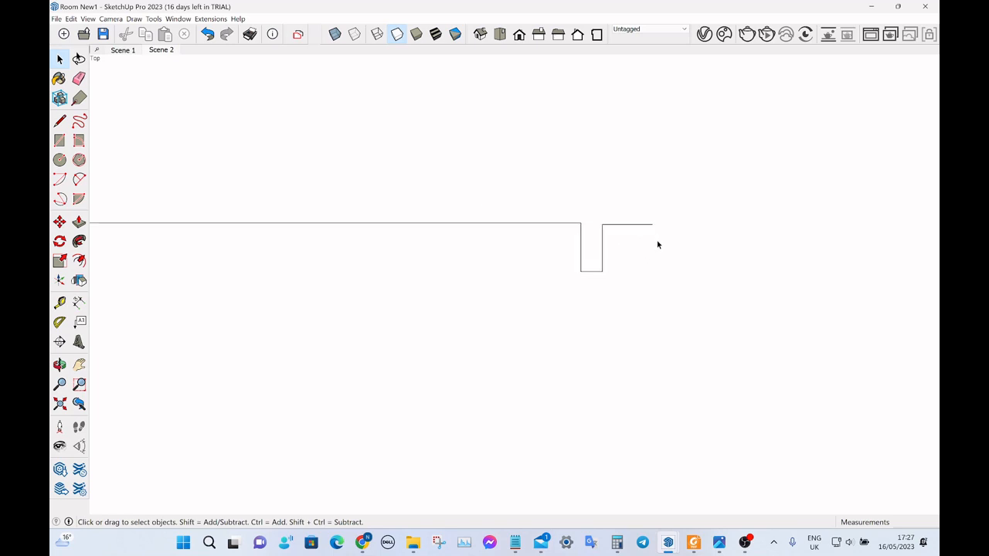
pyautogui.scroll(-2, 658, 243)
pyautogui.scroll(1, 649, 236)
pyautogui.scroll(-1, 651, 240)
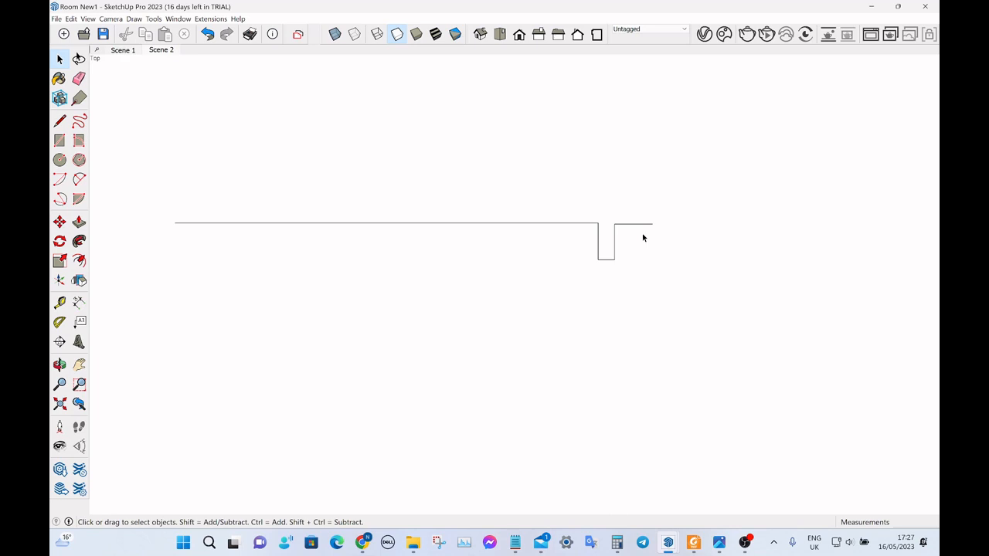
# Check the window width in the PDF sketch and draw a 1020 mm line from the wall's open end along the red axis.
pyautogui.click(693, 541)
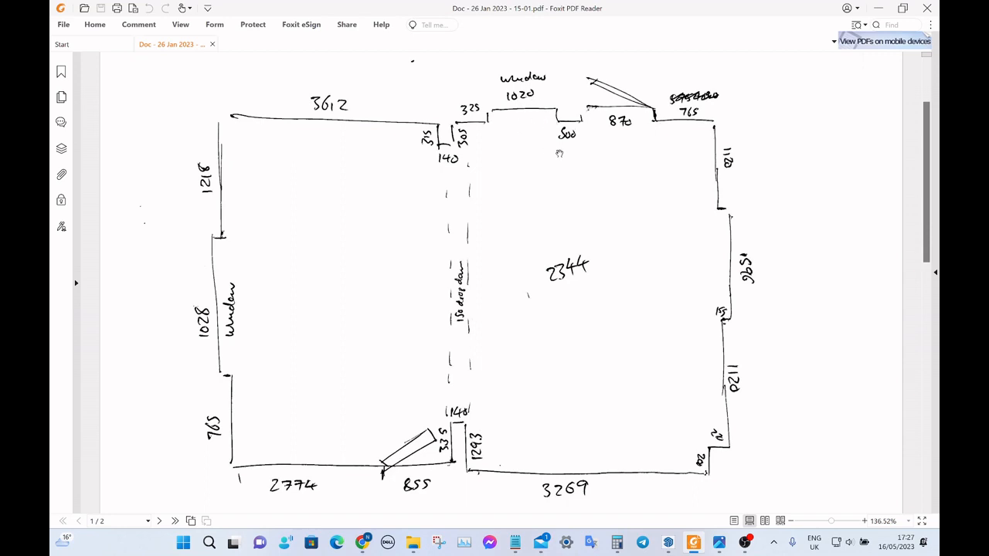
pyautogui.hotkey('alt', 'Tab')
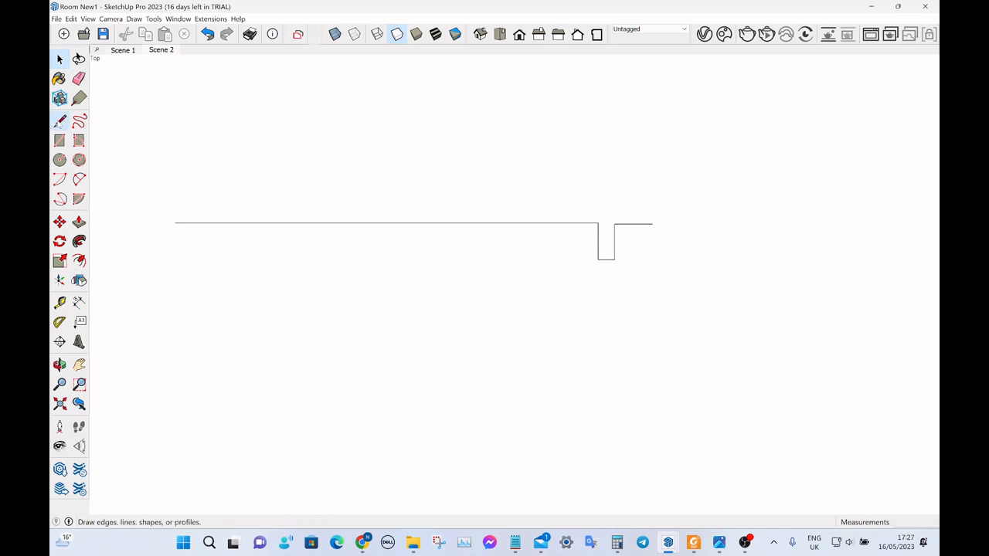
pyautogui.click(60, 120)
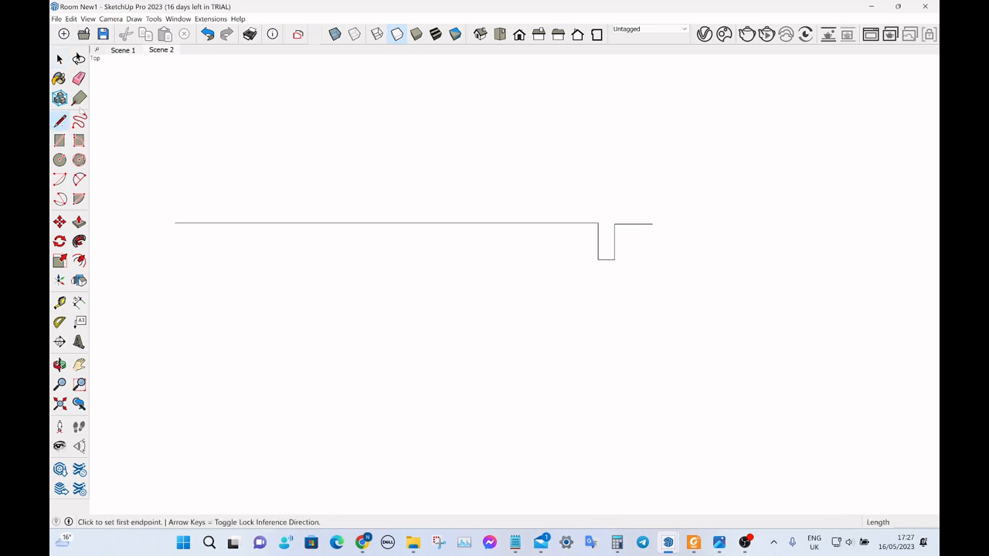
pyautogui.click(652, 223)
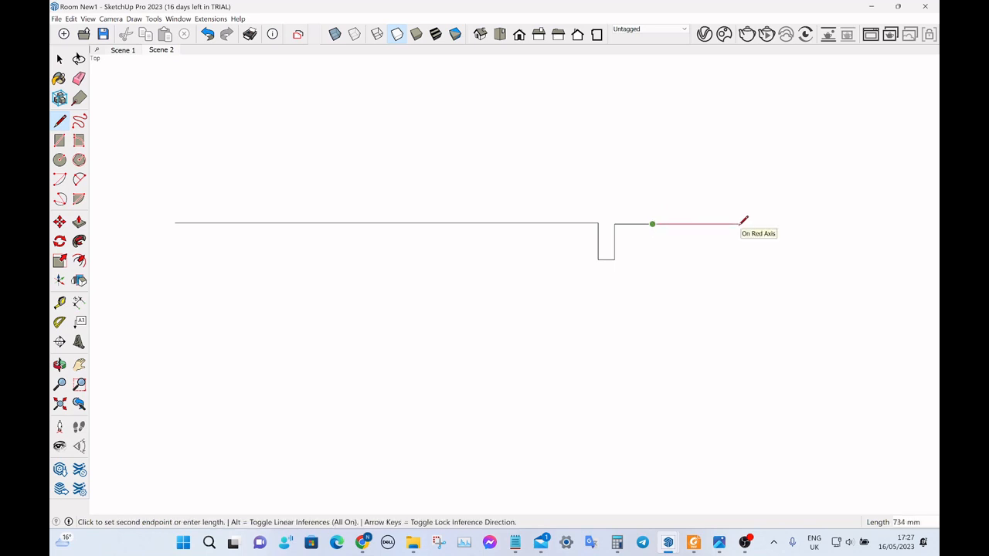
pyautogui.write('1020')
pyautogui.press('Return')
# Check the PDF sketch and extend the wall 300 mm along the red axis beyond the window segment.
pyautogui.hotkey('alt', 'Tab')
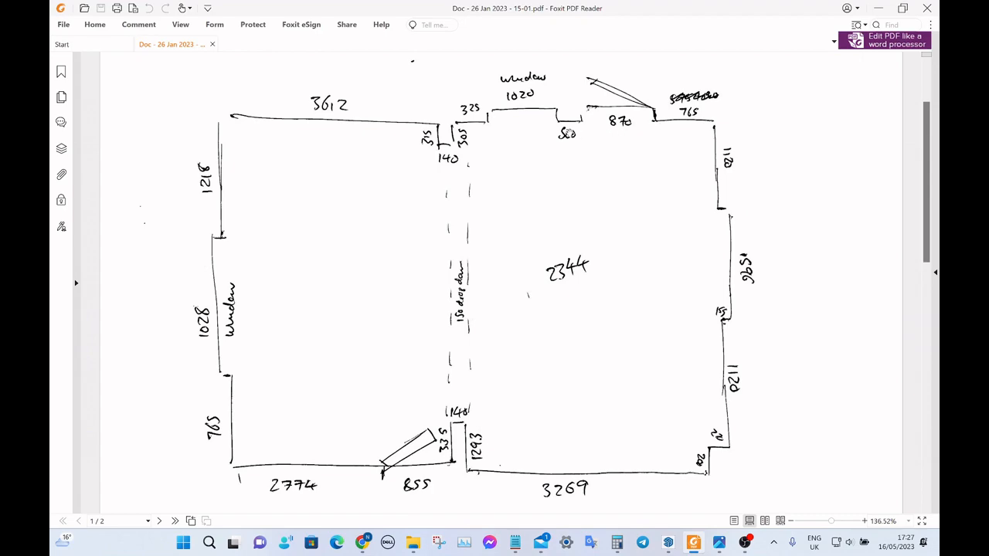
pyautogui.hotkey('alt', 'Tab')
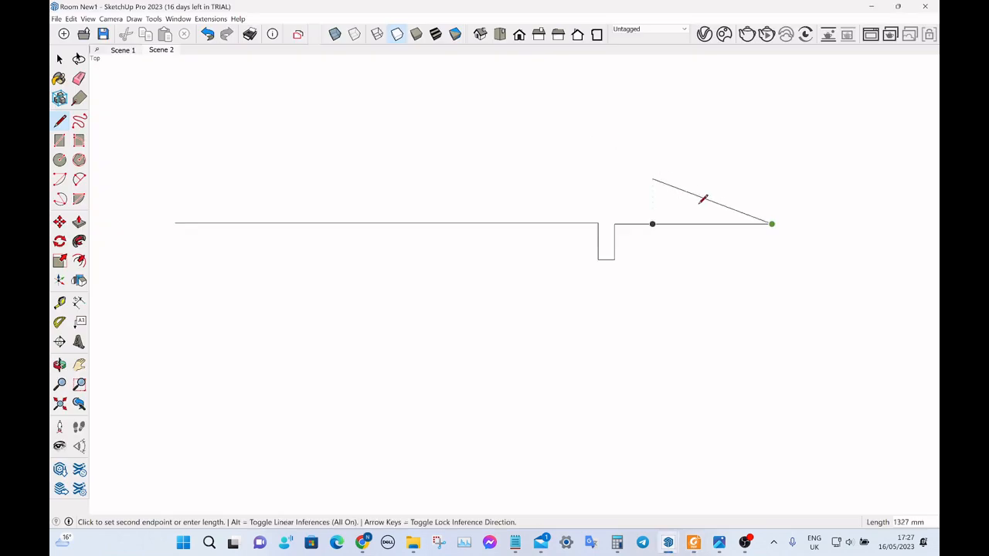
pyautogui.hotkey('alt', 'Tab')
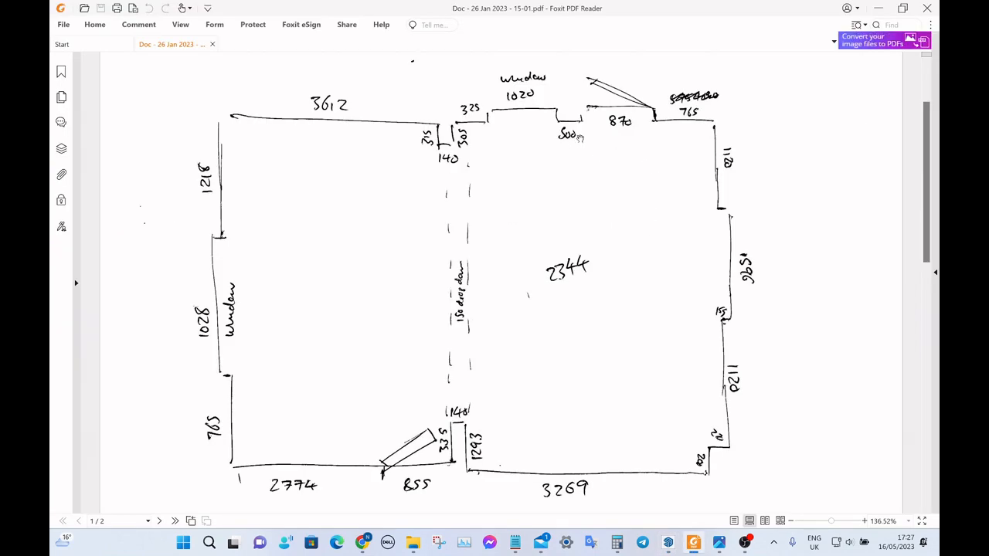
pyautogui.hotkey('alt', 'Tab')
pyautogui.click(770, 223)
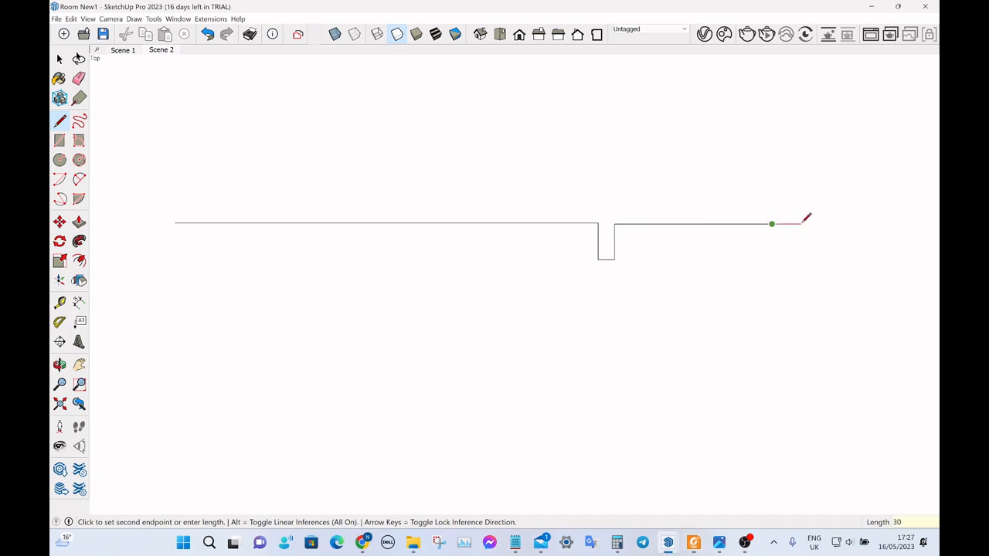
# Check the door width in the PDF sketch and add an 870 mm segment along the red axis.
pyautogui.hotkey('alt', 'Tab')
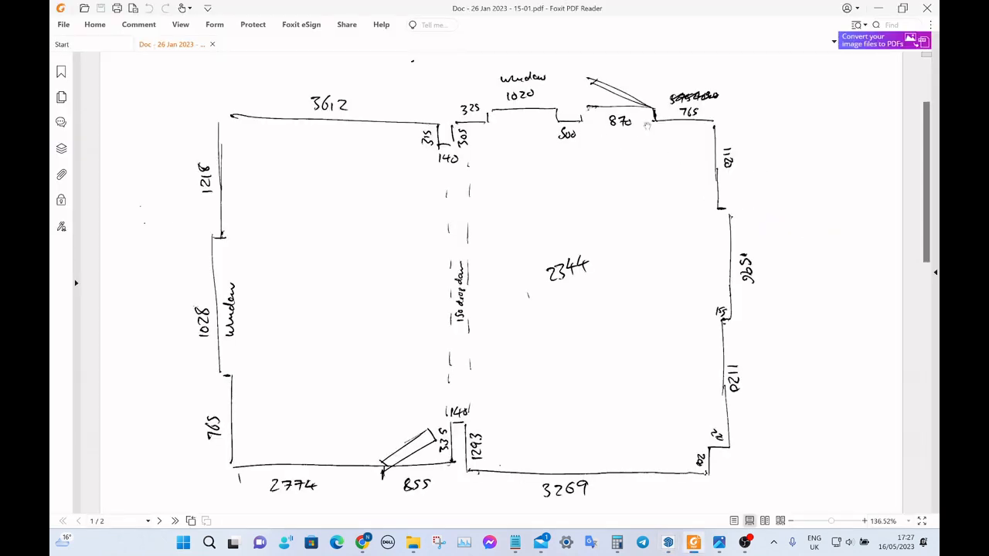
pyautogui.hotkey('alt', 'Tab')
pyautogui.click(807, 223)
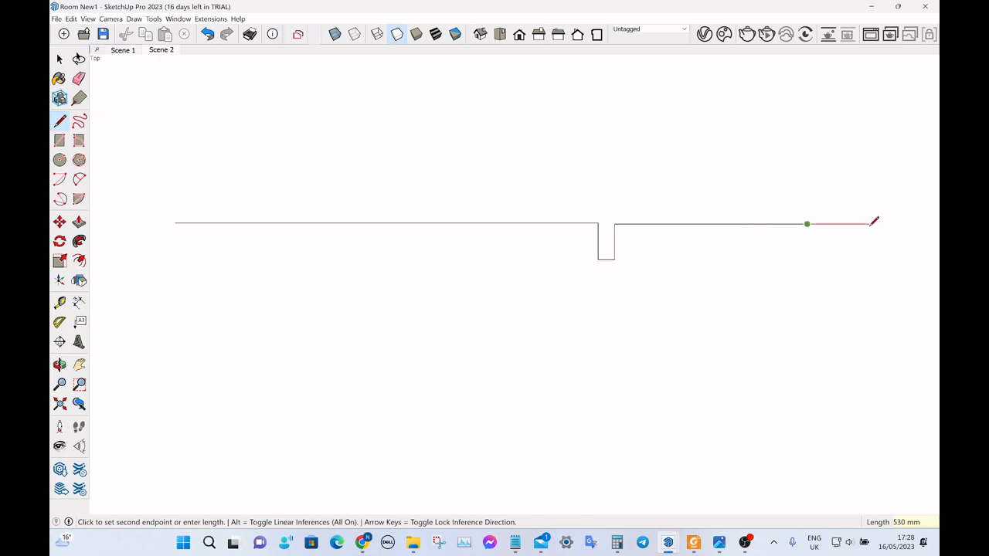
pyautogui.write('870')
pyautogui.press('Return')
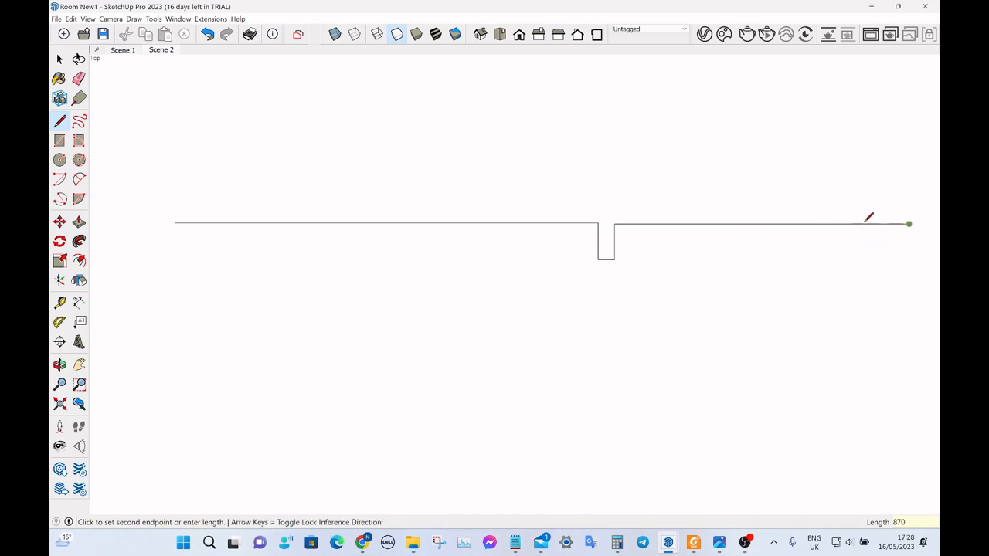
# Following the PDF sketch, extend the upper wall 765 mm along the red axis and turn the corner with a 1120 mm green-axis segment.
pyautogui.scroll(-1, 532, 172)
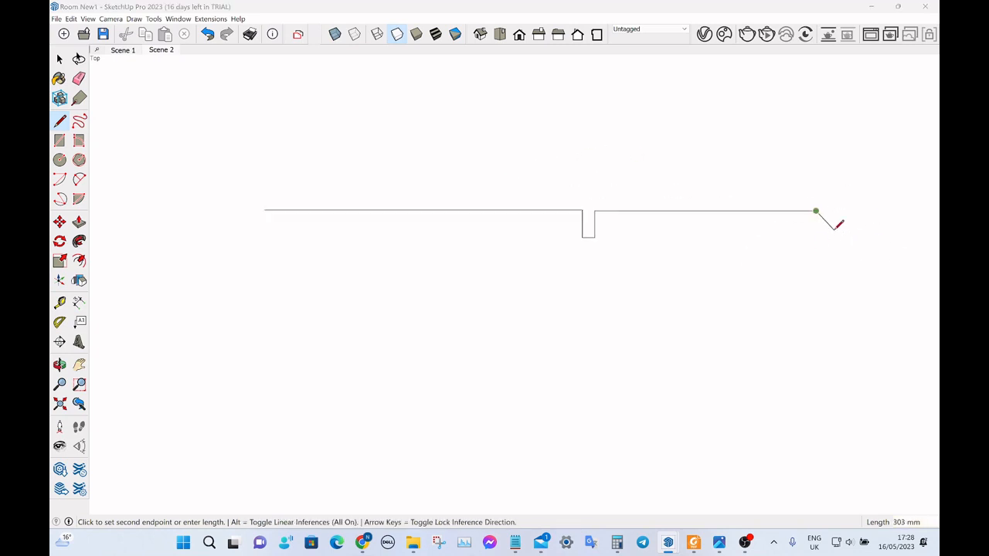
pyautogui.hotkey('alt', 'Tab')
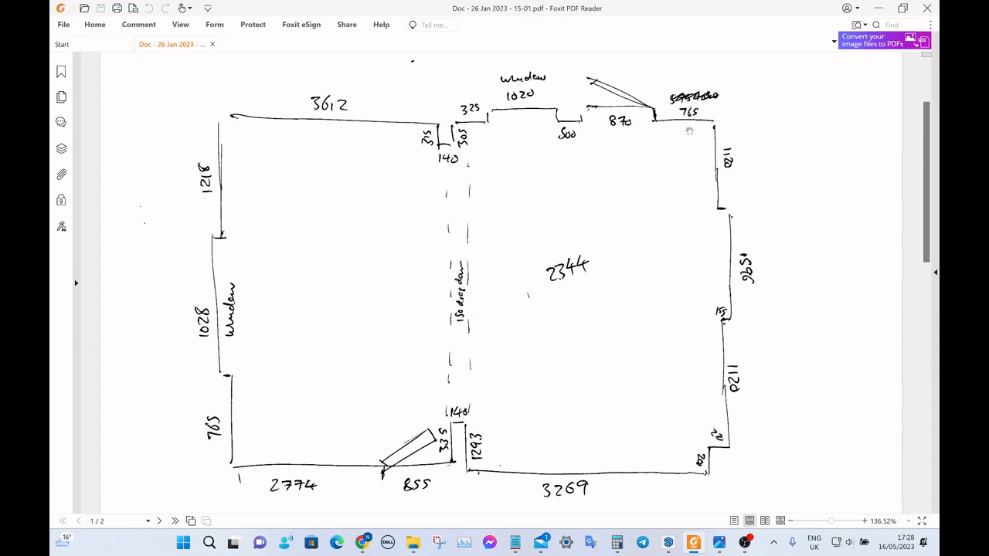
pyautogui.hotkey('alt', 'Tab')
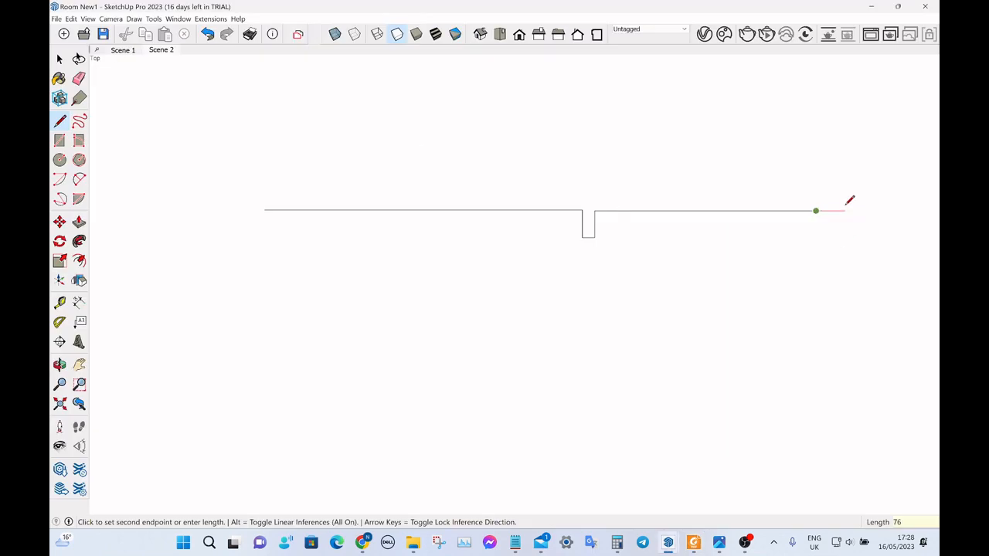
pyautogui.hotkey('alt', 'Tab')
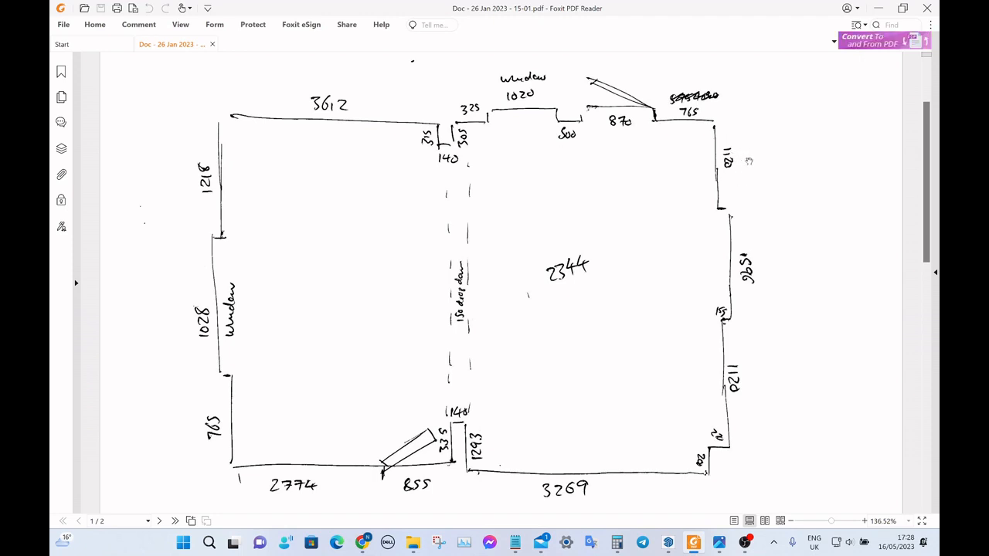
pyautogui.hotkey('alt', 'Tab')
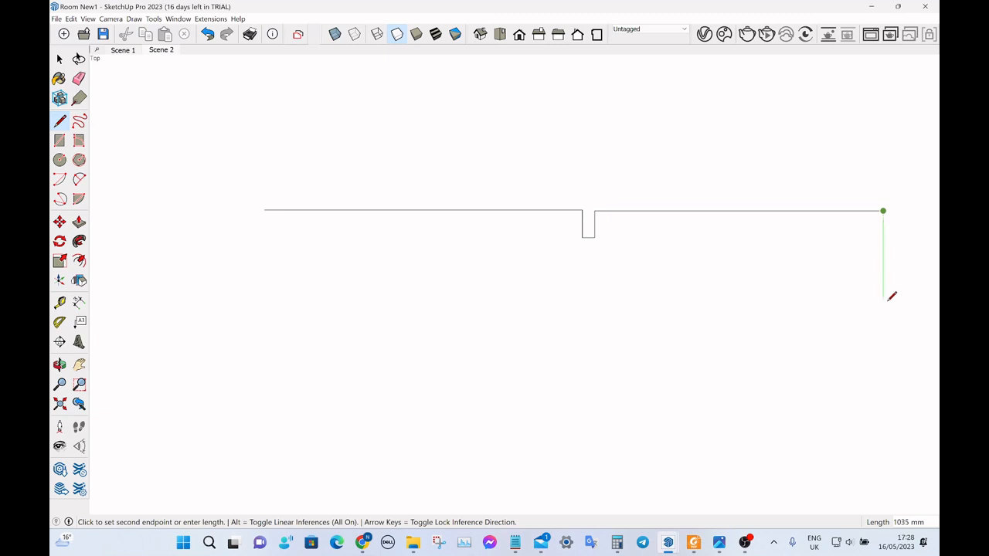
pyautogui.write('1120')
pyautogui.press('Return')
# Check the PDF sketch and continue the right-hand wall down the green axis with a 1596 mm segment.
pyautogui.hotkey('alt', 'Tab')
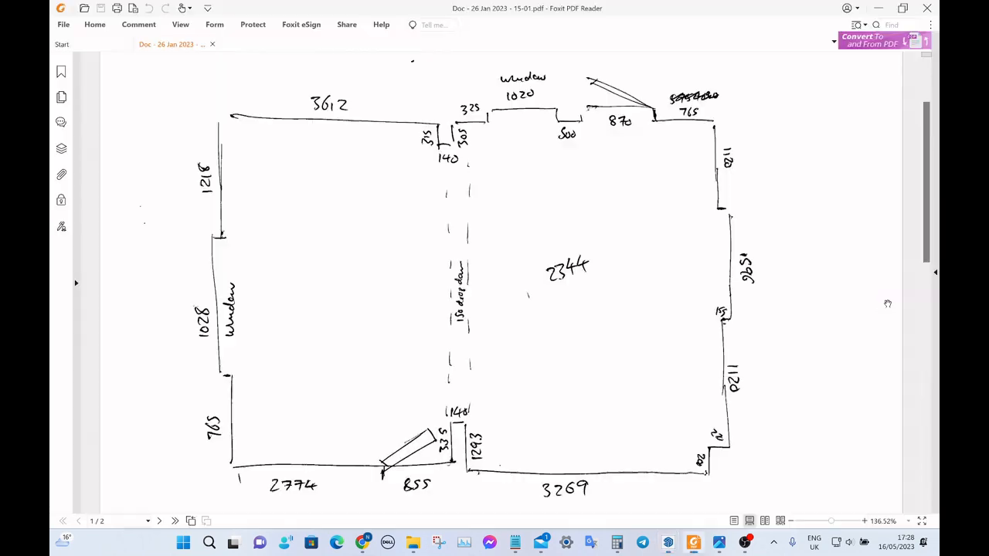
pyautogui.hotkey('alt', 'Tab')
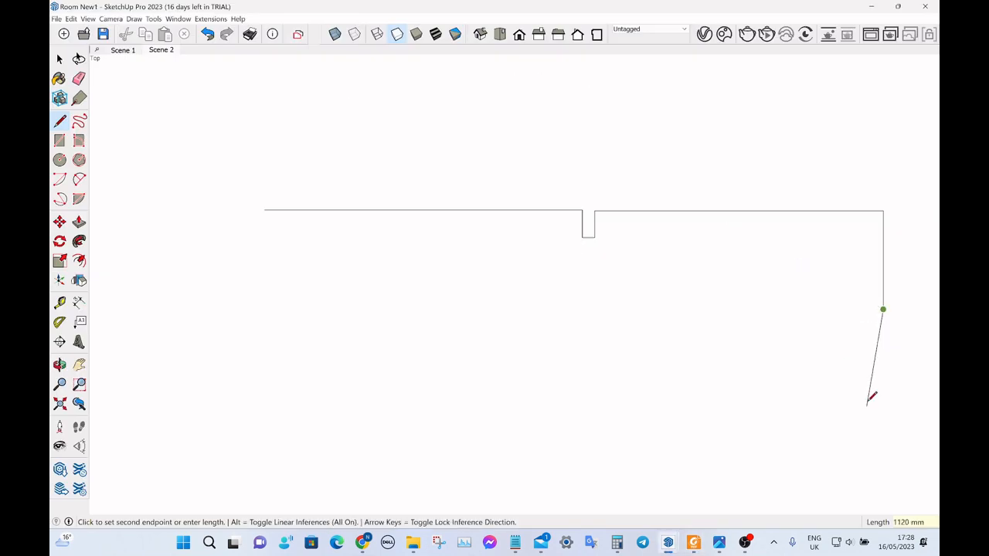
pyautogui.write('1596')
pyautogui.press('Return')
# Check the PDF sketch and add another 1120 mm segment below the 1596 mm one along the green axis.
pyautogui.hotkey('alt', 'Tab')
pyautogui.hotkey('alt', 'Tab')
pyautogui.scroll(-2, 700, 223)
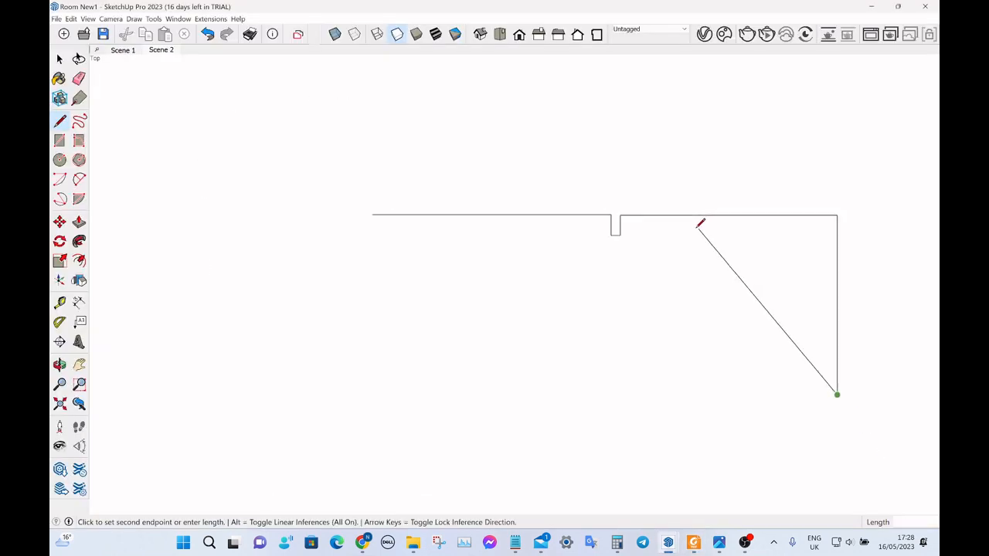
pyautogui.scroll(-2, 700, 223)
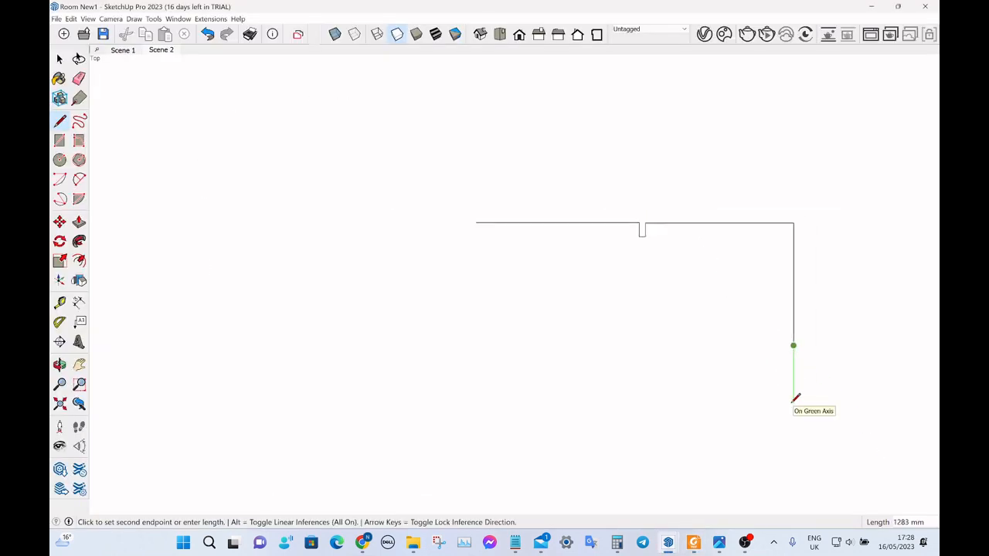
pyautogui.click(793, 398)
# Draw the stepped lower-right corner from the PDF sketch: 220 mm inward along the red axis and 208 mm down the green axis.
pyautogui.hotkey('alt', 'Tab')
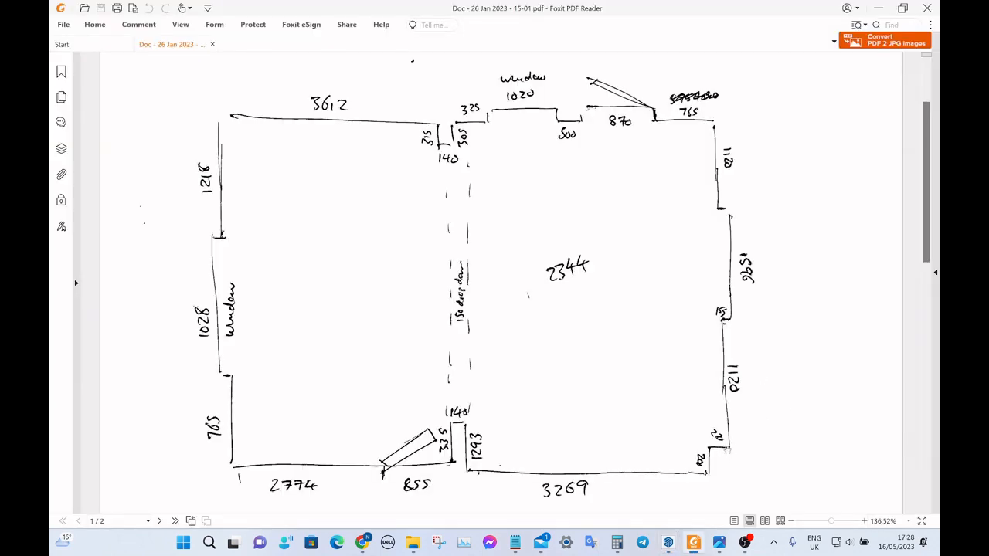
pyautogui.hotkey('alt', 'Tab')
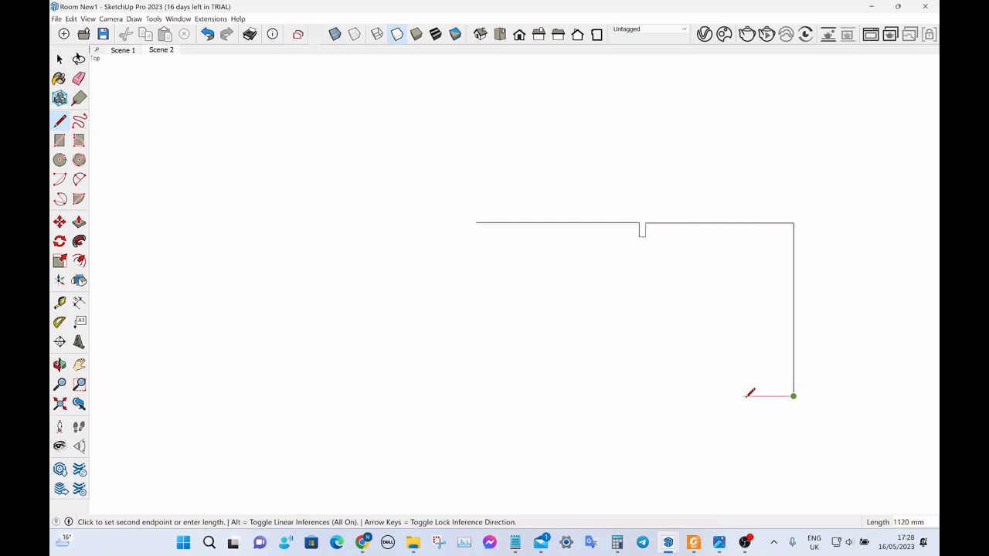
pyautogui.write('220')
pyautogui.press('Return')
pyautogui.hotkey('alt', 'Tab')
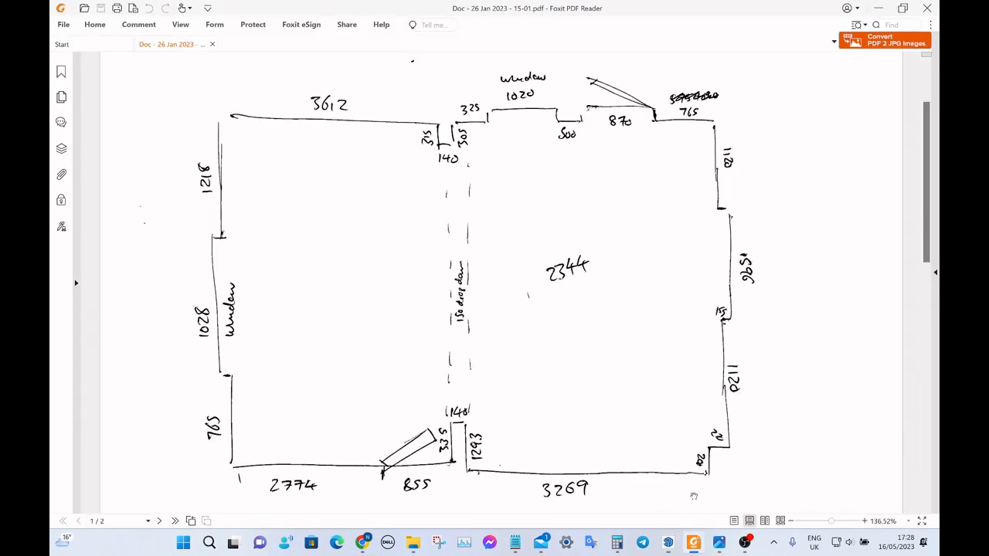
pyautogui.hotkey('alt', 'Tab')
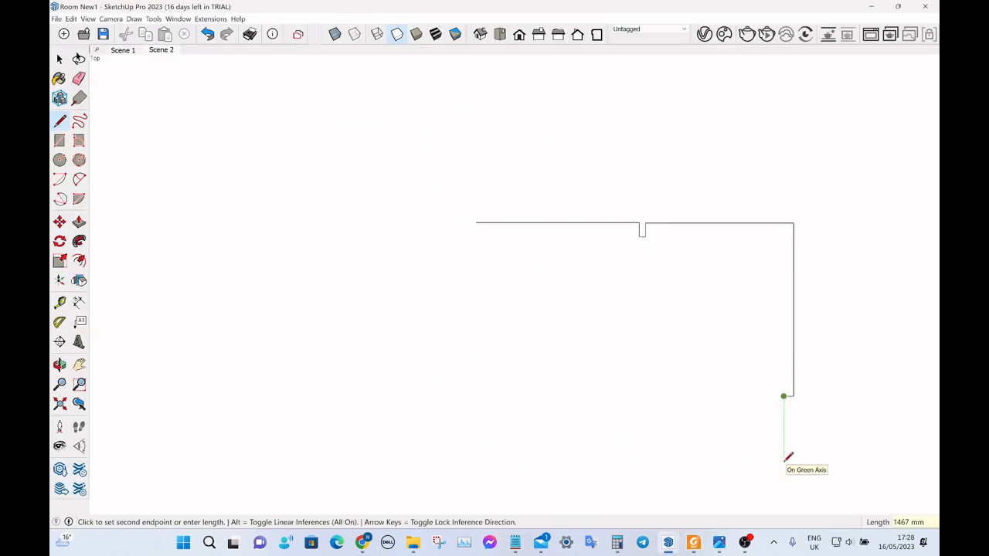
pyautogui.write('208')
pyautogui.press('Return')
# Check the PDF sketch and draw the 3269 mm lower wall leftward along the red axis.
pyautogui.hotkey('alt', 'Tab')
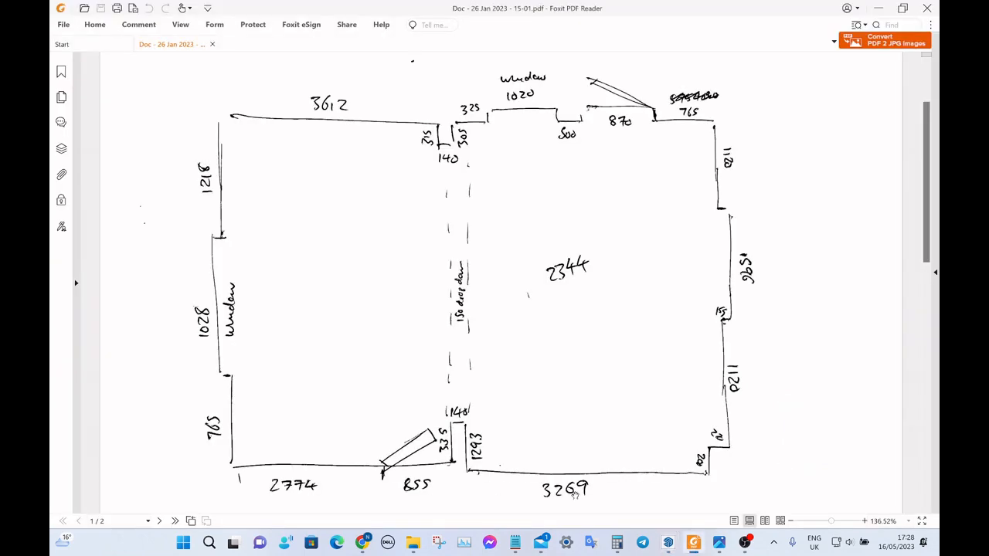
pyautogui.hotkey('alt', 'Tab')
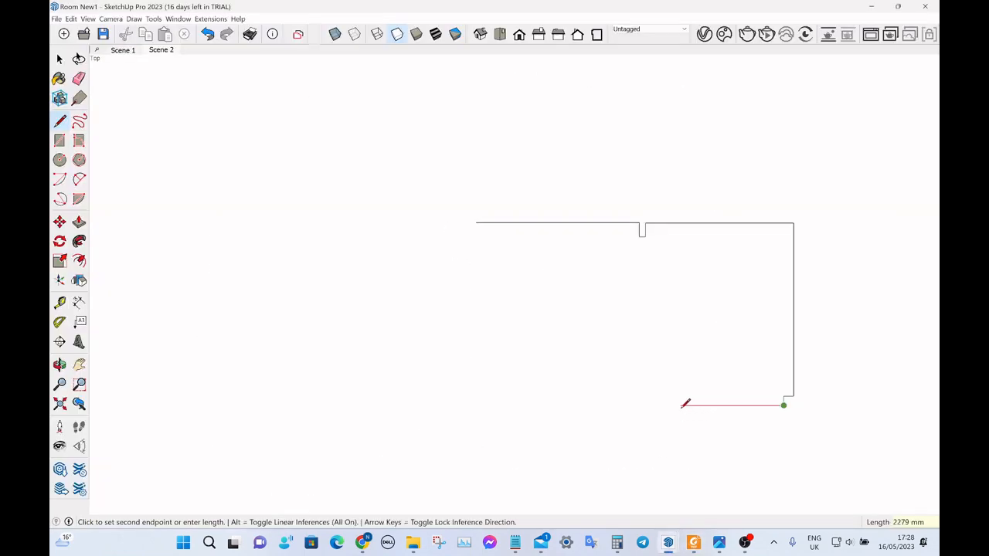
pyautogui.write('3269')
pyautogui.press('Return')
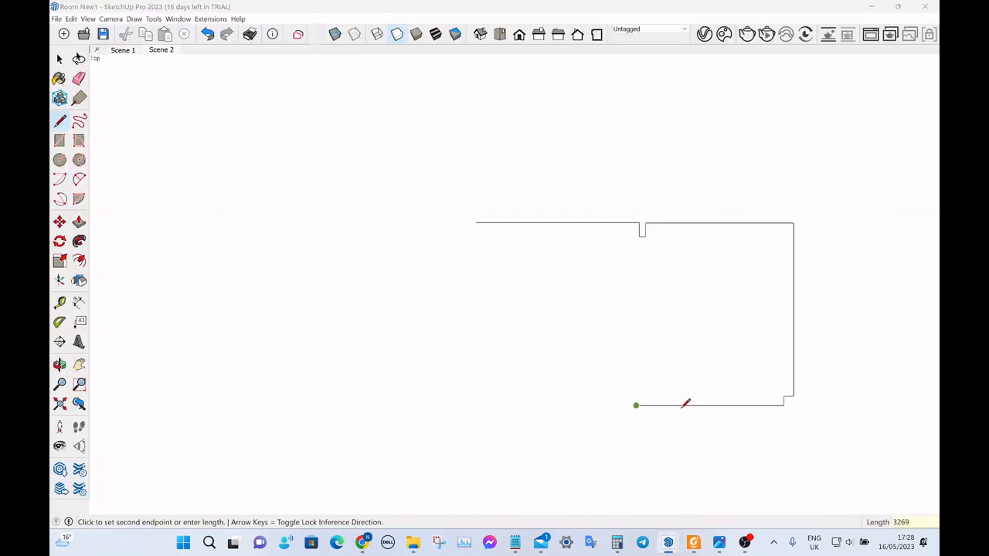
# Check the PDF sketch and draw a 1293 mm segment up the green axis from the lower wall's open end.
pyautogui.hotkey('alt', 'Tab')
# Draw the lower pier from the PDF sketch: 140 mm across the red axis and 335 mm back down the green axis.
pyautogui.hotkey('alt', 'Tab')
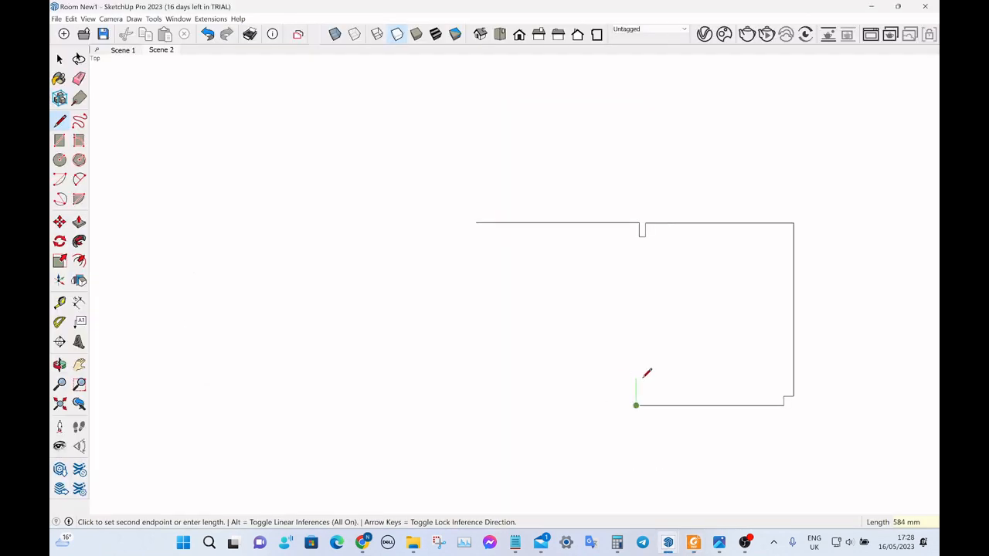
pyautogui.write('1293')
pyautogui.hotkey('alt', 'Tab')
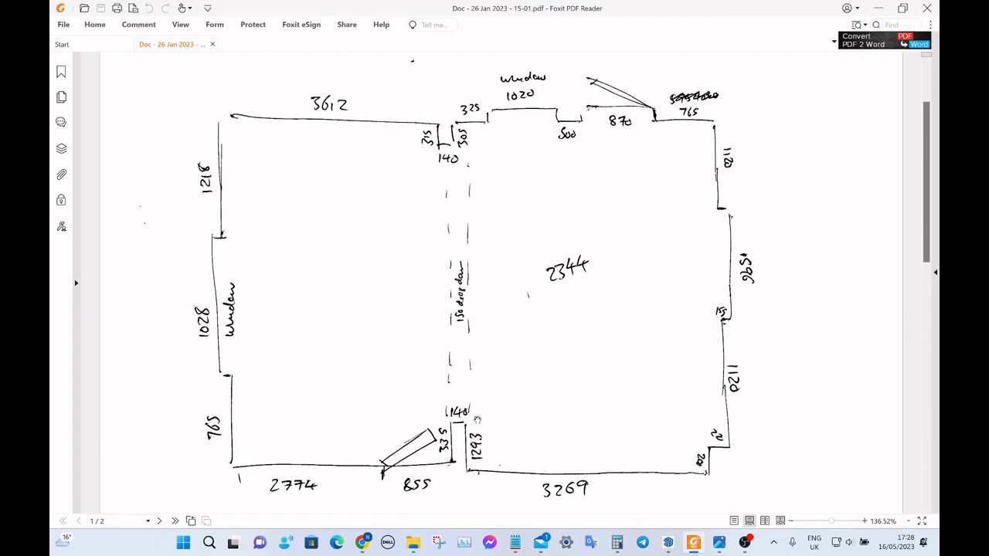
pyautogui.hotkey('alt', 'Tab')
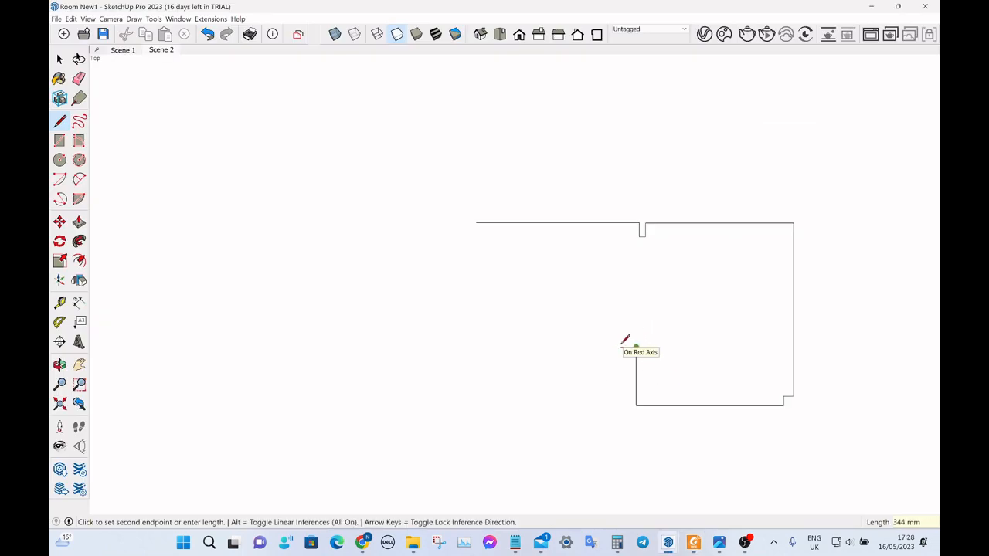
pyautogui.hotkey('alt', 'Tab')
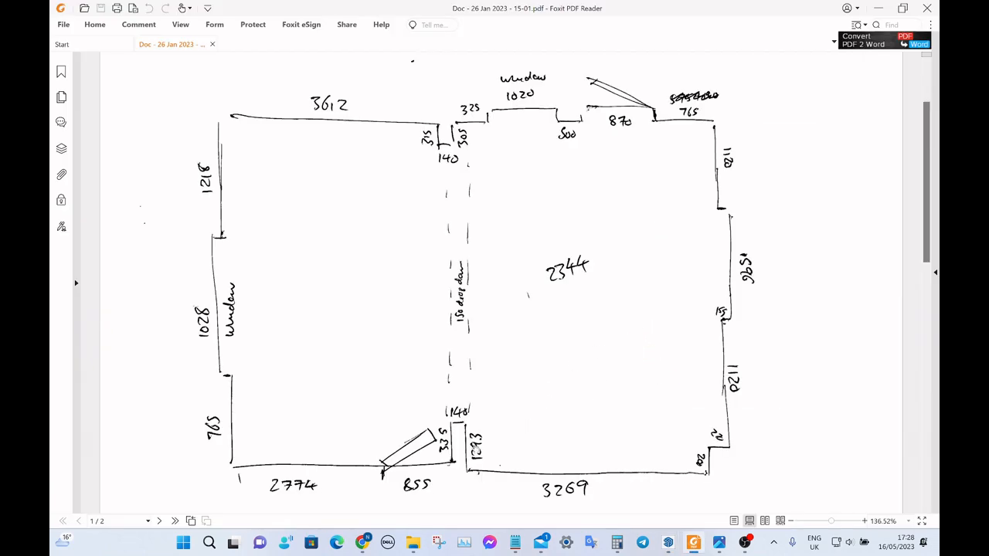
pyautogui.hotkey('alt', 'Tab')
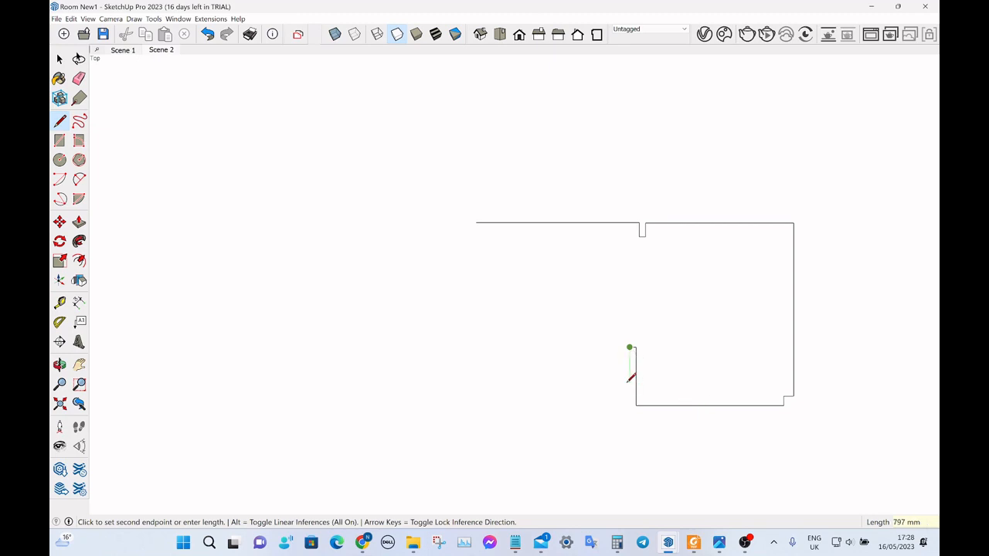
pyautogui.write('335')
pyautogui.press('Return')
pyautogui.press('space')
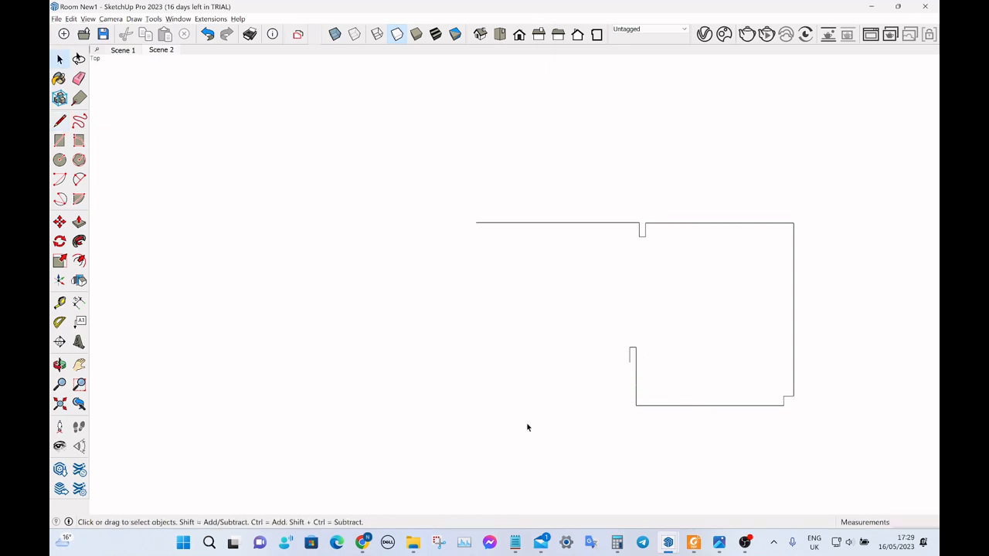
# Check the door width in the PDF sketch and draw an 855 mm line from the pier's open end along the red axis.
pyautogui.hotkey('alt', 'Tab')
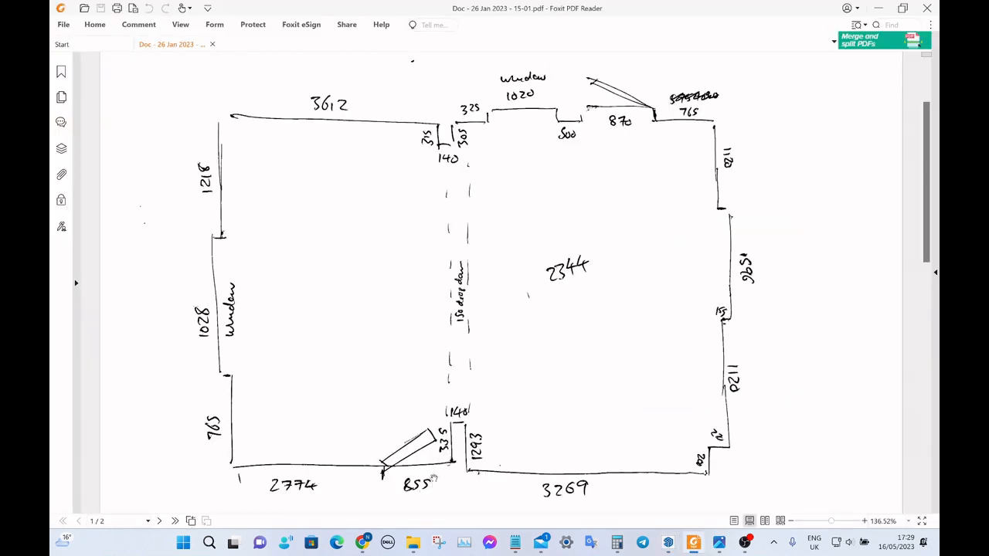
pyautogui.hotkey('alt', 'Tab')
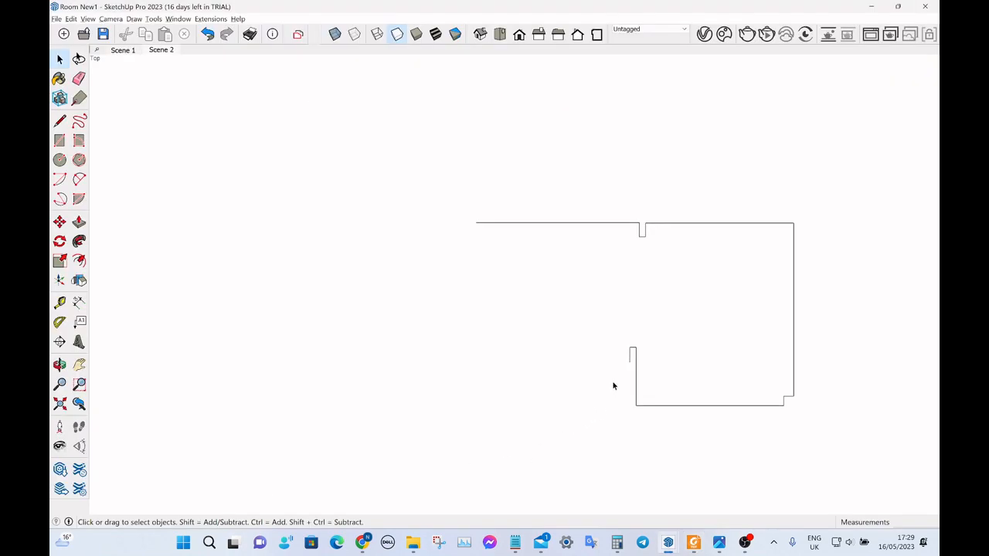
pyautogui.press('l')
pyautogui.click(631, 349)
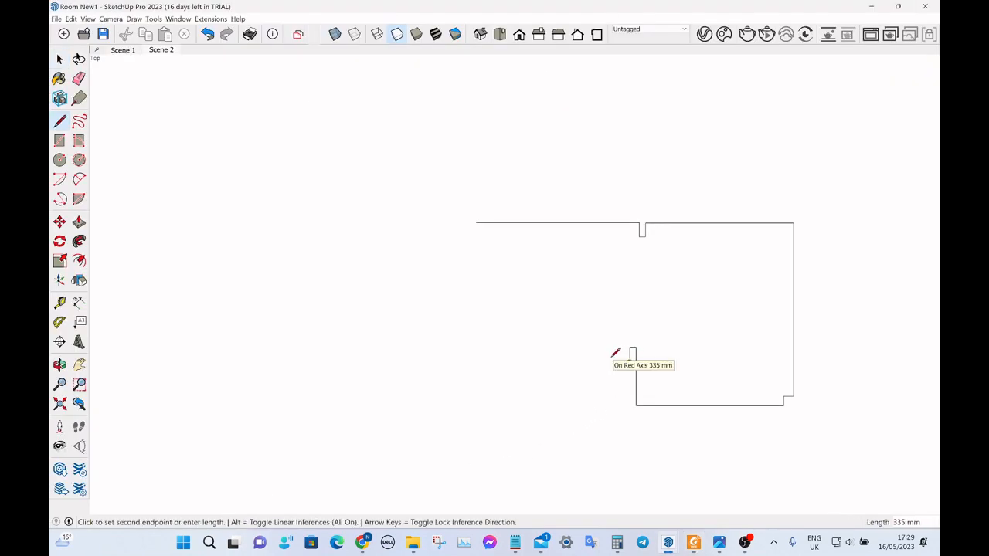
pyautogui.write('585')
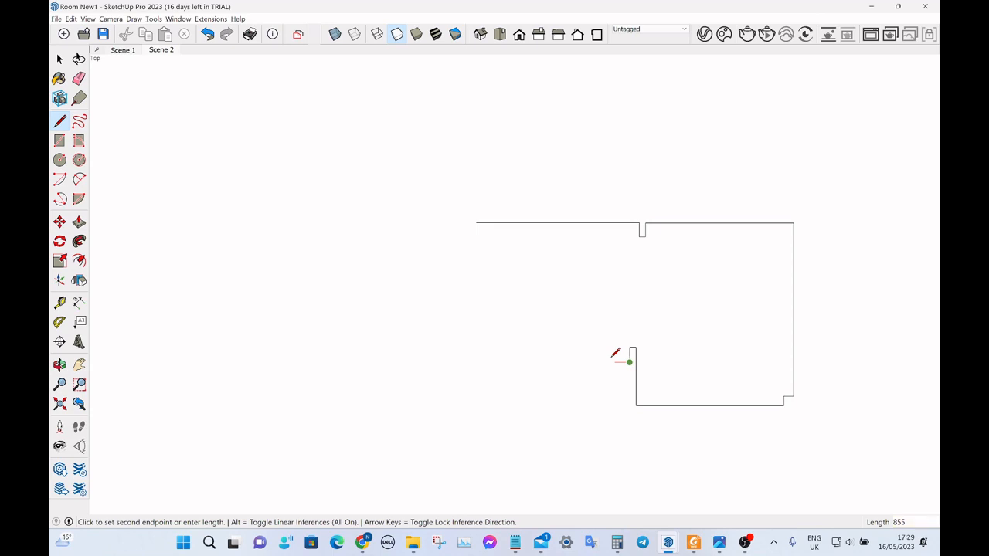
pyautogui.press('Return')
# Check the PDF sketch and extend the wall along the locked red axis until it aligns with the upper wall's start point.
pyautogui.hotkey('alt', 'Tab')
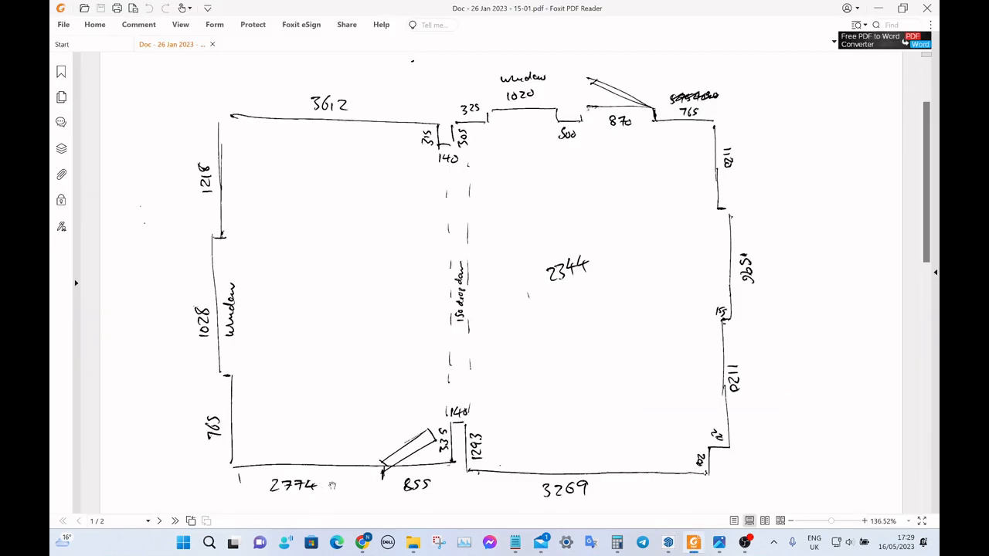
pyautogui.hotkey('alt', 'Tab')
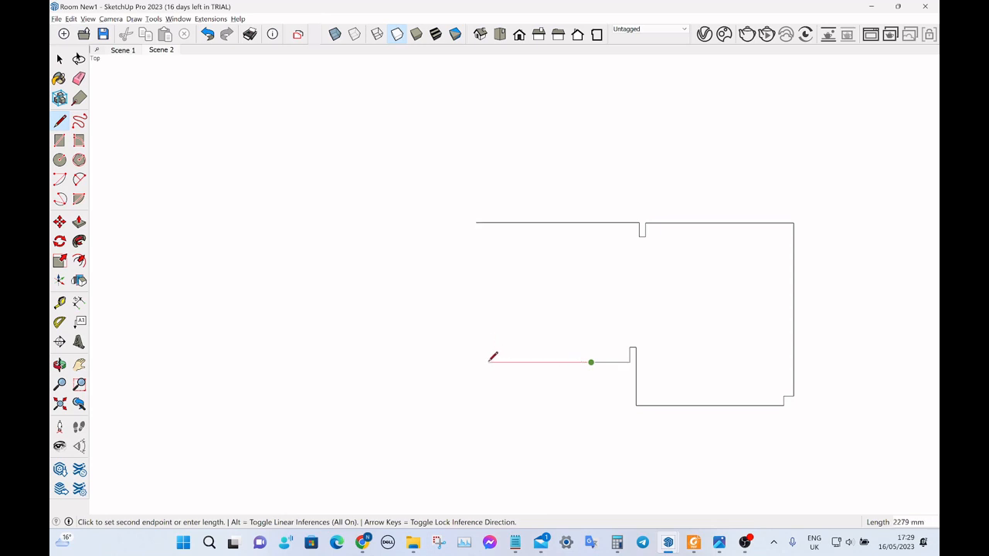
pyautogui.press('Right')
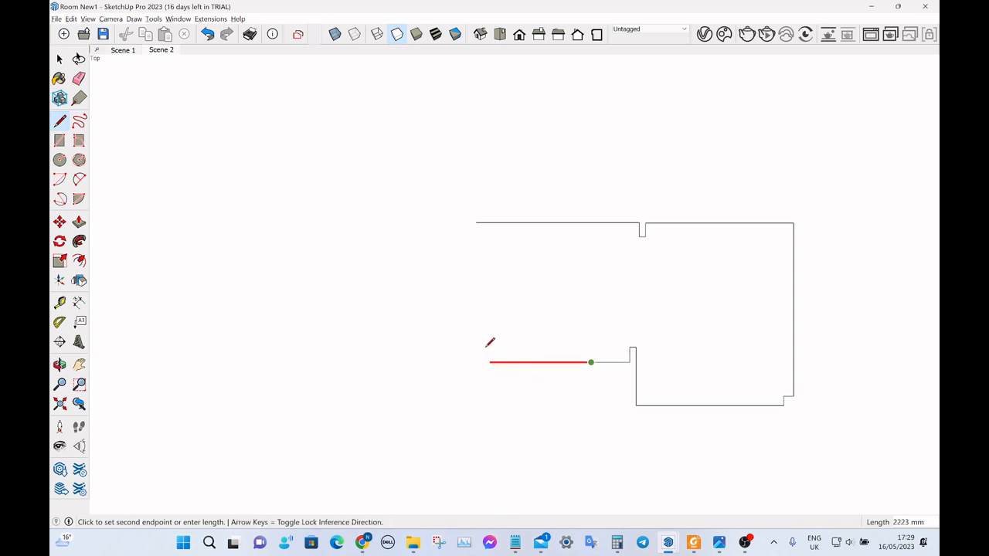
pyautogui.click(477, 222)
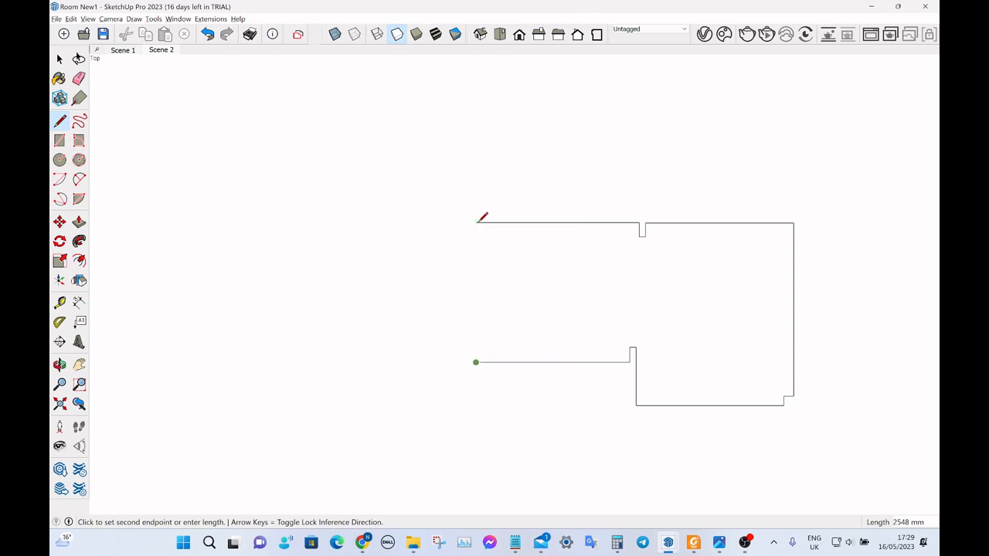
pyautogui.press('space')
# Check the PDF sketch and draw a 765 mm segment from the lower wall's open end up the green axis.
pyautogui.hotkey('alt', 'Tab')
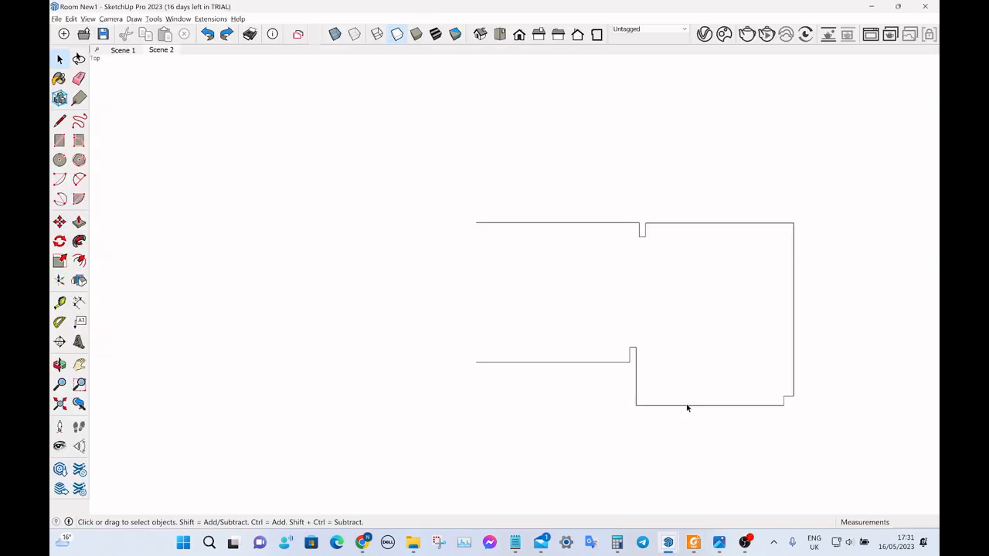
pyautogui.click(693, 542)
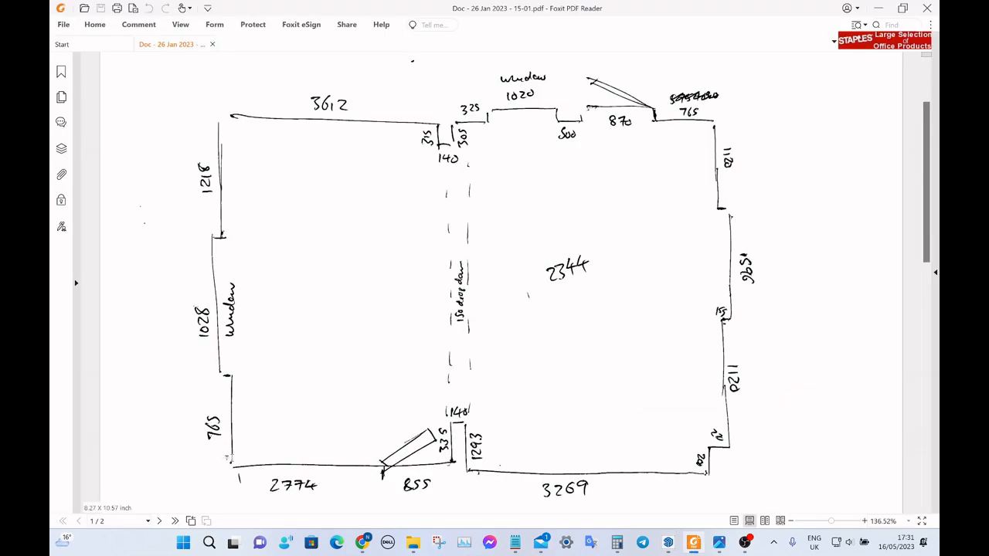
pyautogui.hotkey('alt', 'Tab')
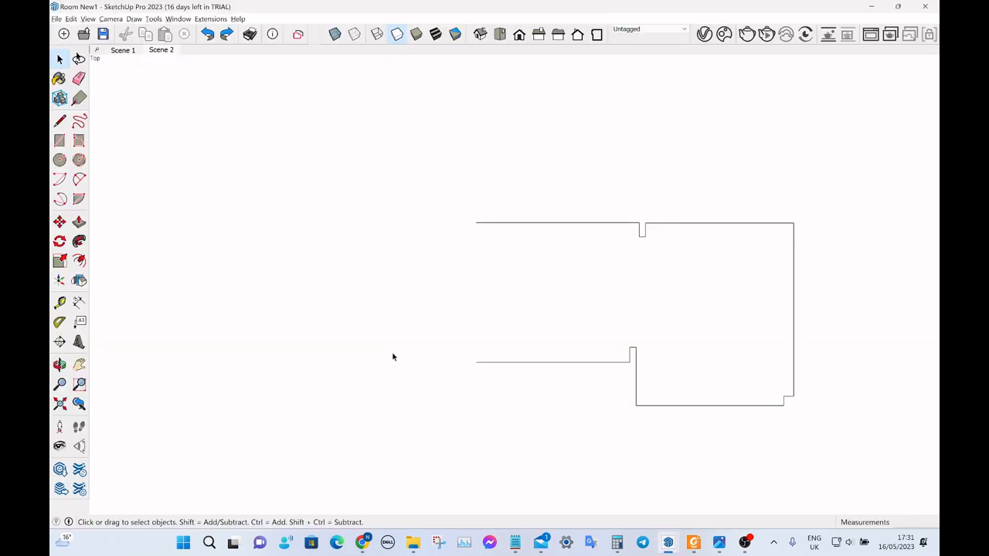
pyautogui.click(60, 121)
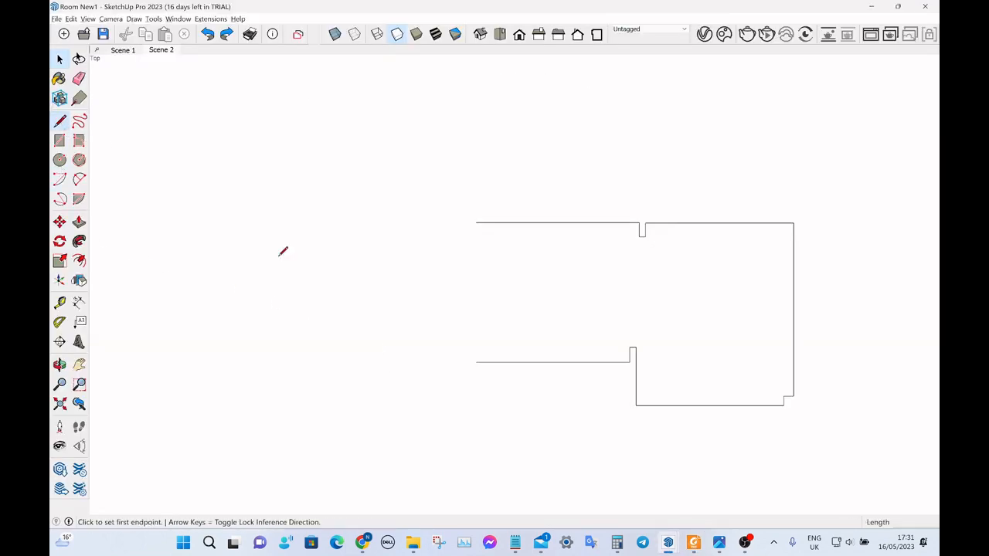
pyautogui.click(476, 361)
pyautogui.write('765')
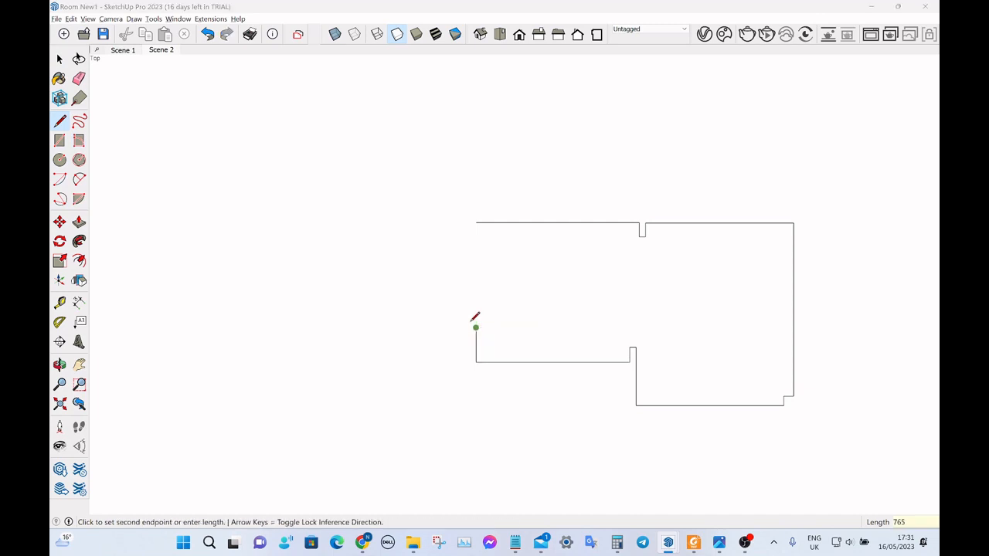
# Check the window width in the PDF sketch and extend the end wall 1028 mm further along the green axis.
pyautogui.hotkey('alt', 'Tab')
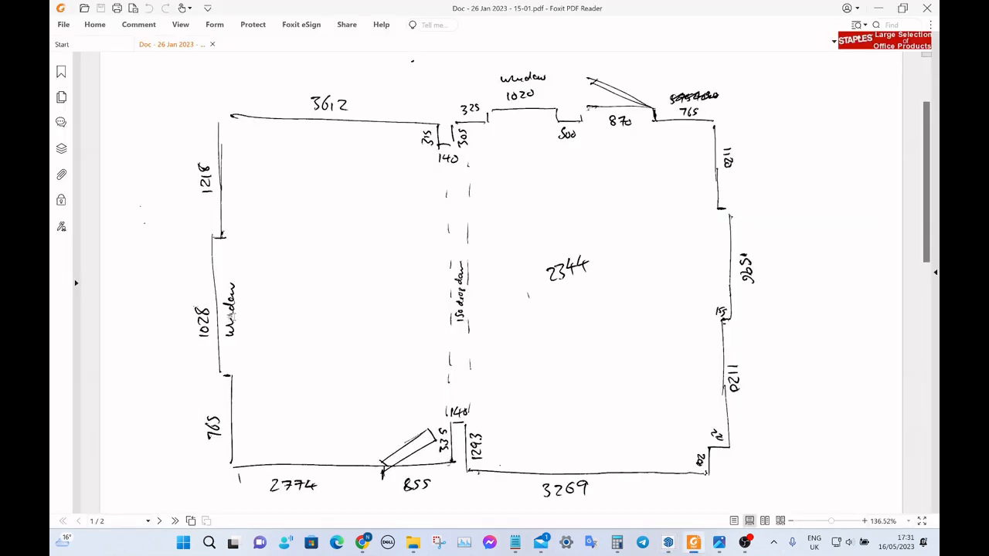
pyautogui.hotkey('alt', 'Tab')
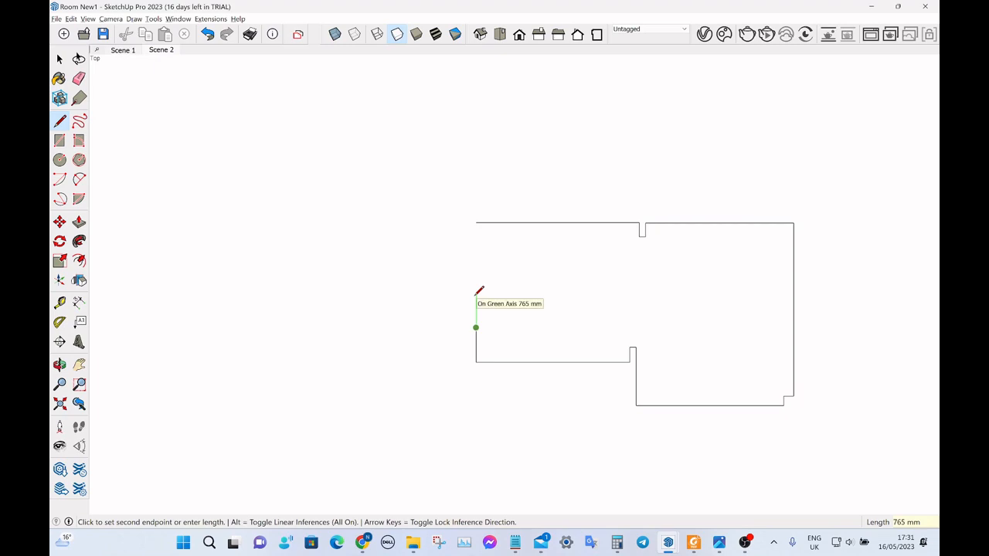
pyautogui.write('1028')
pyautogui.press('Return')
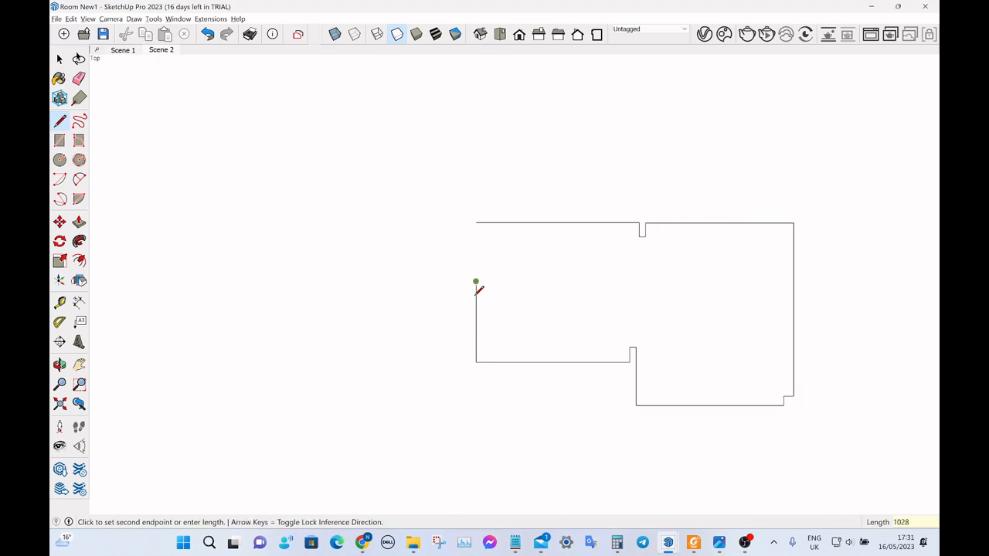
# Check the PDF sketch and close the room outline by drawing the last segment to the upper wall's endpoint.
pyautogui.hotkey('alt', 'Tab')
pyautogui.hotkey('alt', 'Tab')
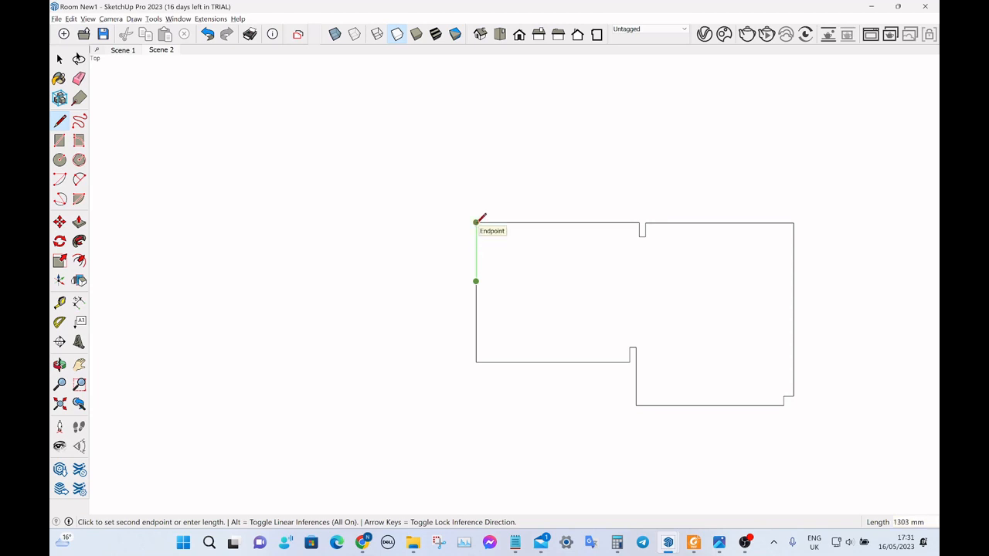
pyautogui.click(476, 222)
pyautogui.press('space')
# Select the enclosed floor face and examine it from a tilted 3D view to check that the outline is closed.
pyautogui.click(659, 299)
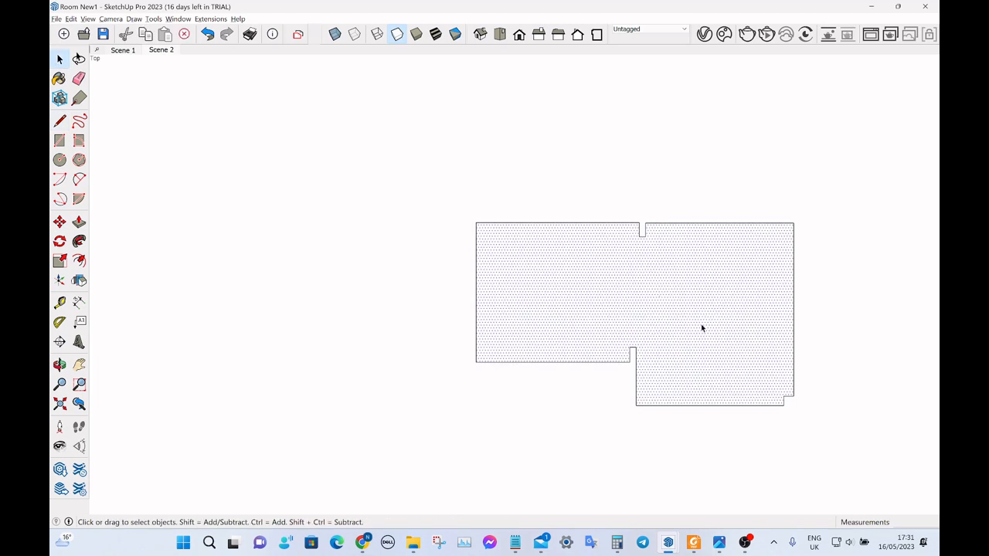
pyautogui.moveTo(701, 324); pyautogui.dragTo(598, 212, button='middle')
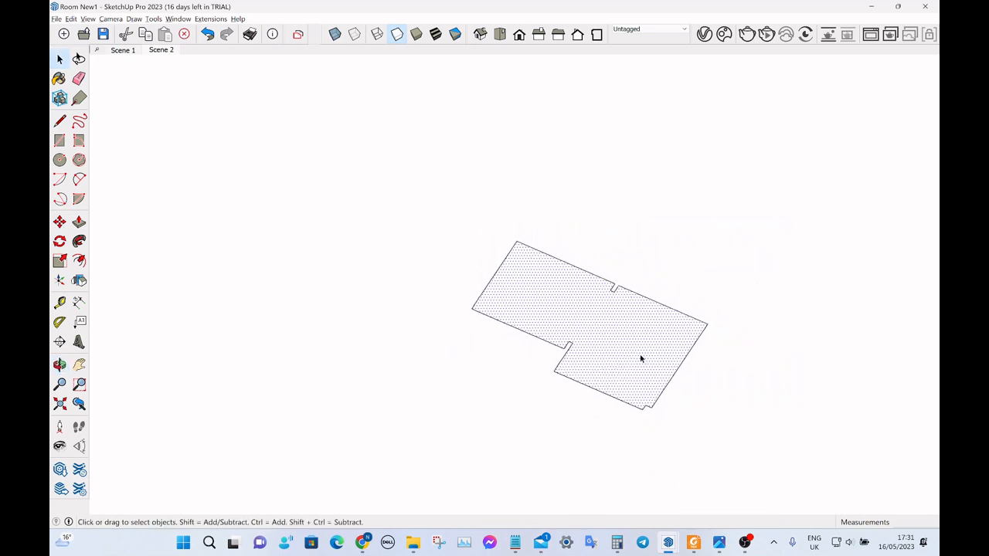
pyautogui.scroll(6, 638, 357)
pyautogui.scroll(-4, 602, 344)
pyautogui.moveTo(546, 328); pyautogui.dragTo(590, 240, button='middle')
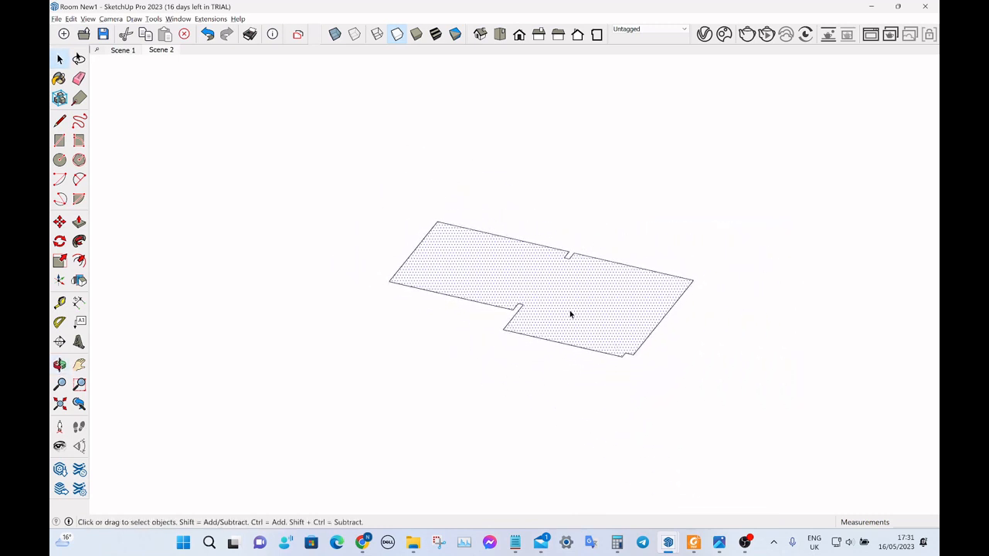
pyautogui.scroll(2, 559, 319)
pyautogui.click(588, 113)
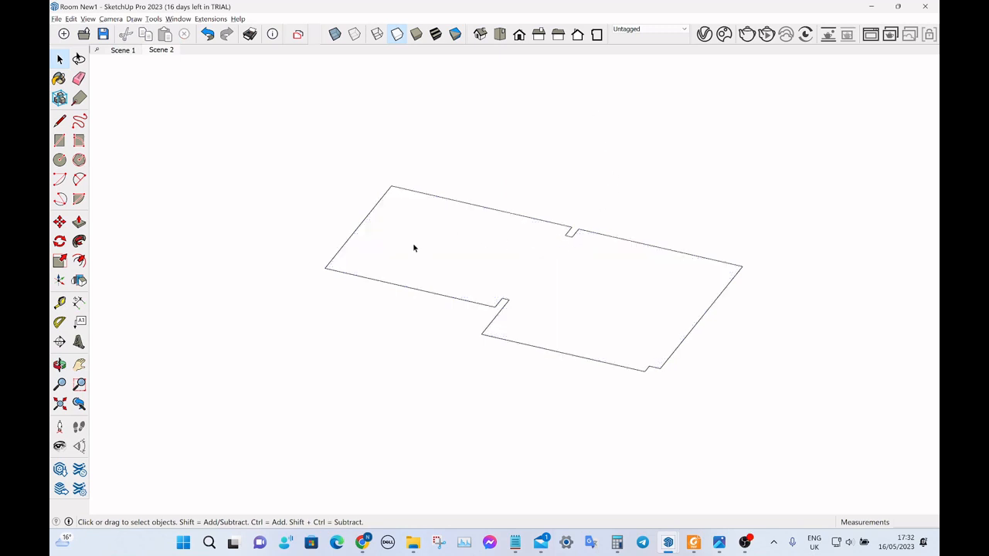
# Switch to Scene 1 and frame the whole floor plan in a tilted 3D view.
pyautogui.click(123, 50)
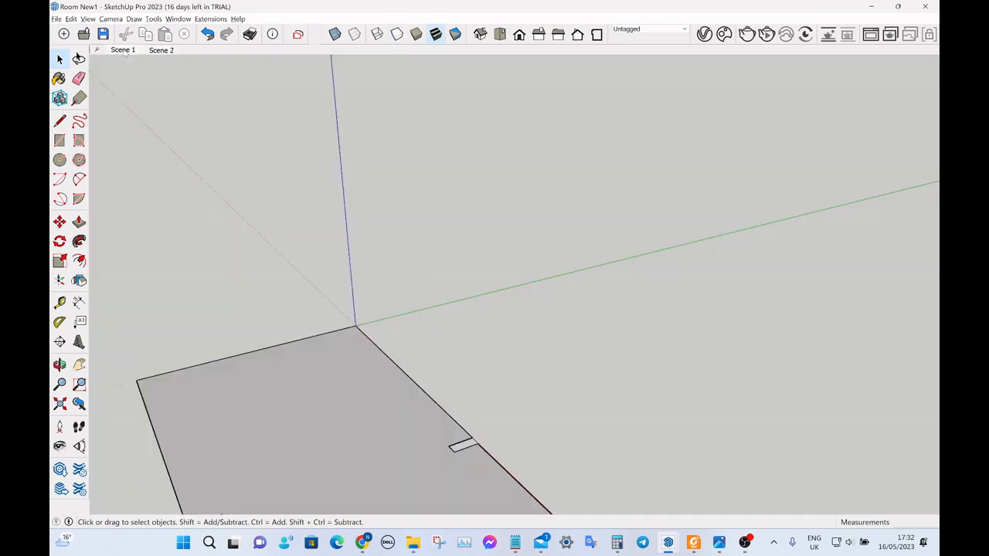
pyautogui.scroll(-5, 616, 325)
pyautogui.moveTo(440, 261); pyautogui.dragTo(544, 287, button='middle')
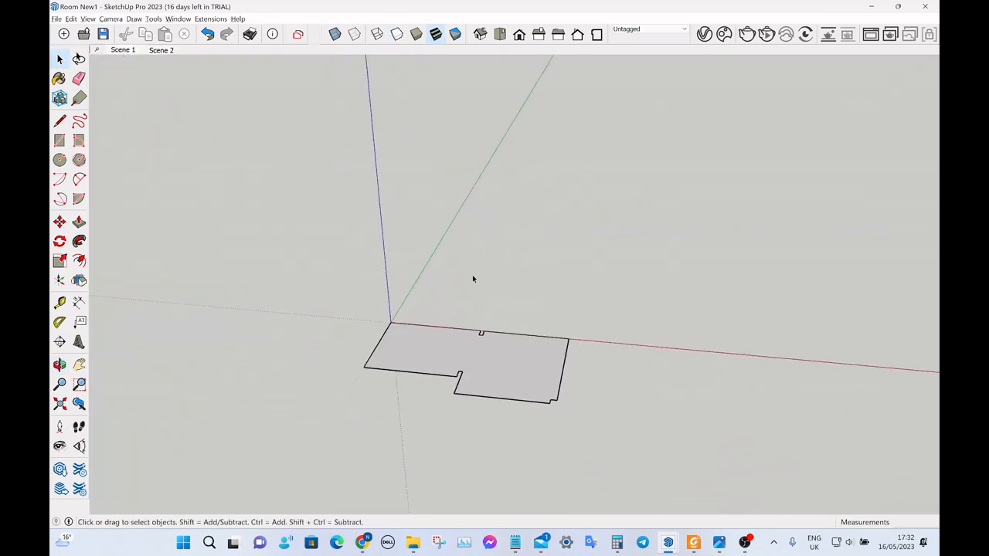
pyautogui.moveTo(473, 279); pyautogui.dragTo(481, 386, button='middle')
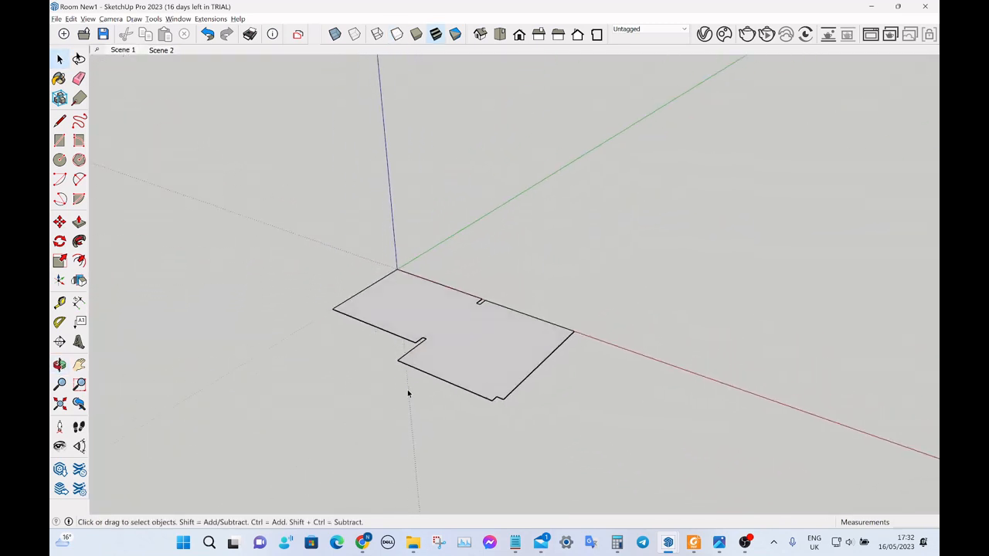
pyautogui.scroll(2, 417, 377)
pyautogui.scroll(1, 456, 377)
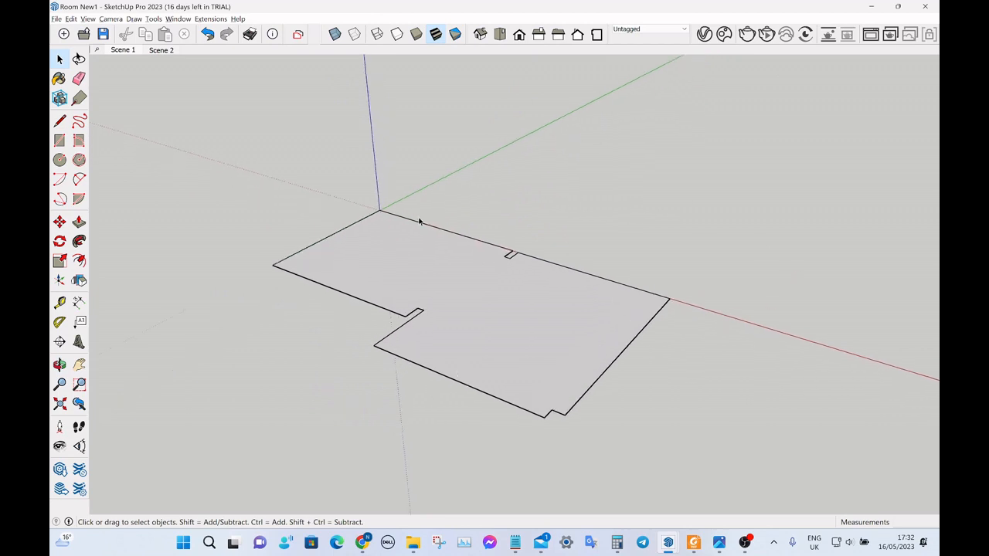
# Offset the floor face's outline outward by 200 mm to form the wall thickness.
pyautogui.click(409, 264)
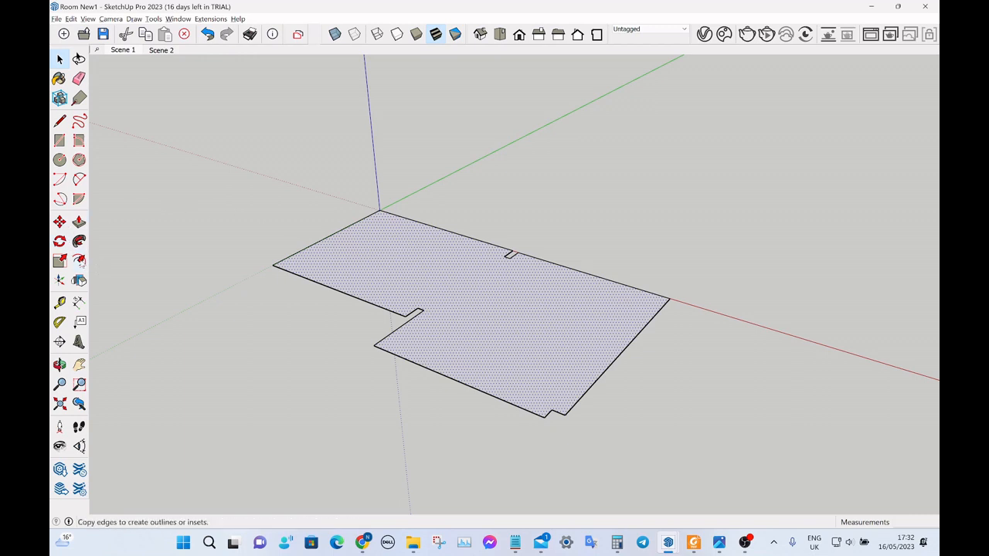
pyautogui.click(79, 261)
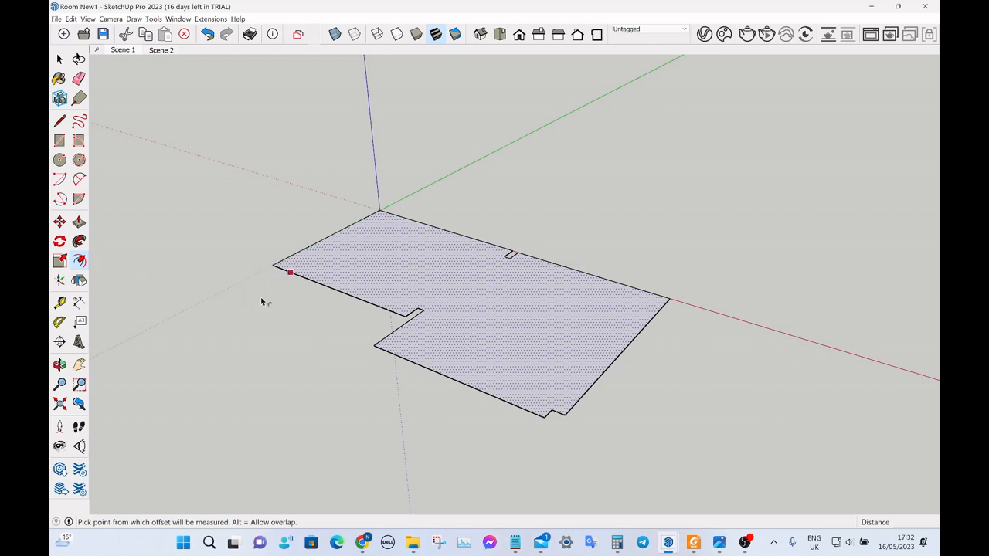
pyautogui.scroll(4, 284, 296)
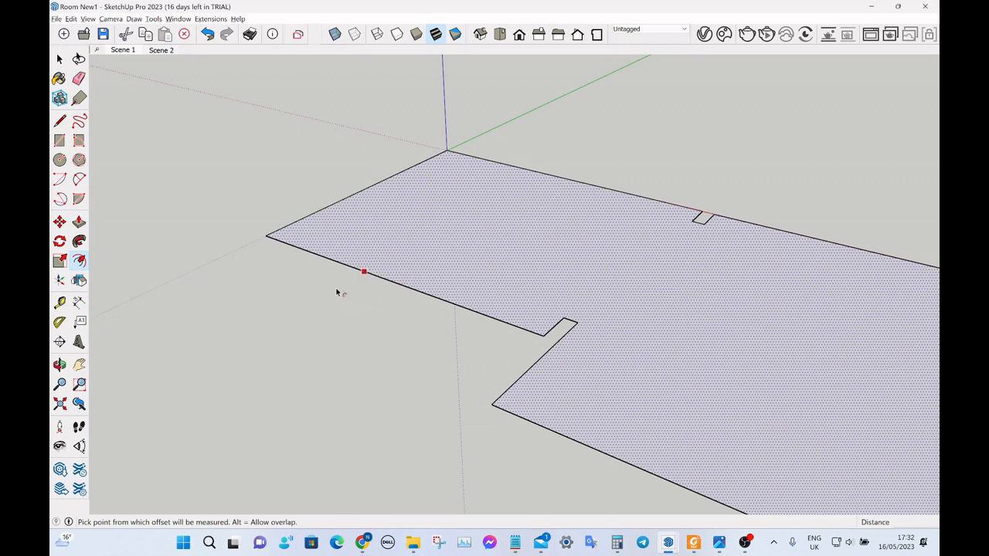
pyautogui.scroll(-2, 336, 290)
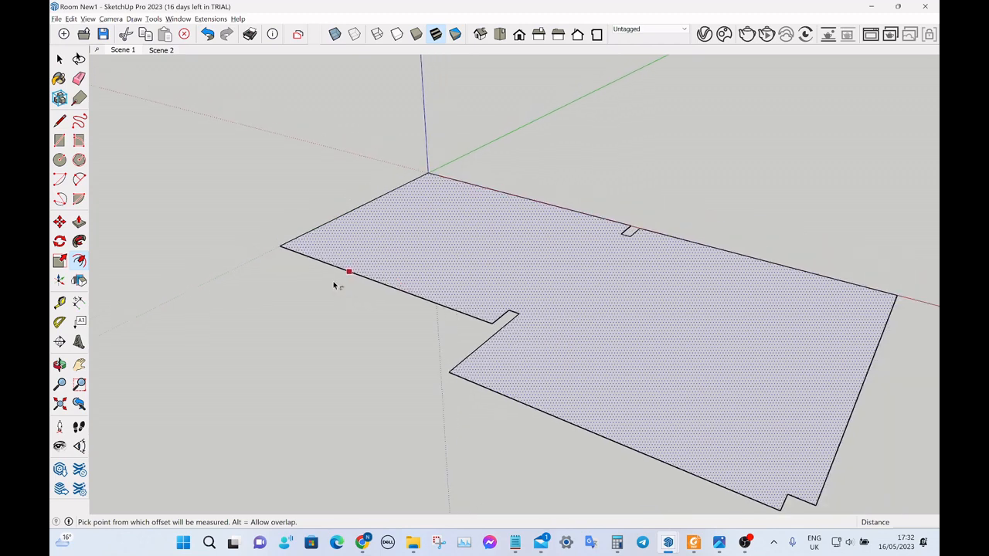
pyautogui.click(336, 284)
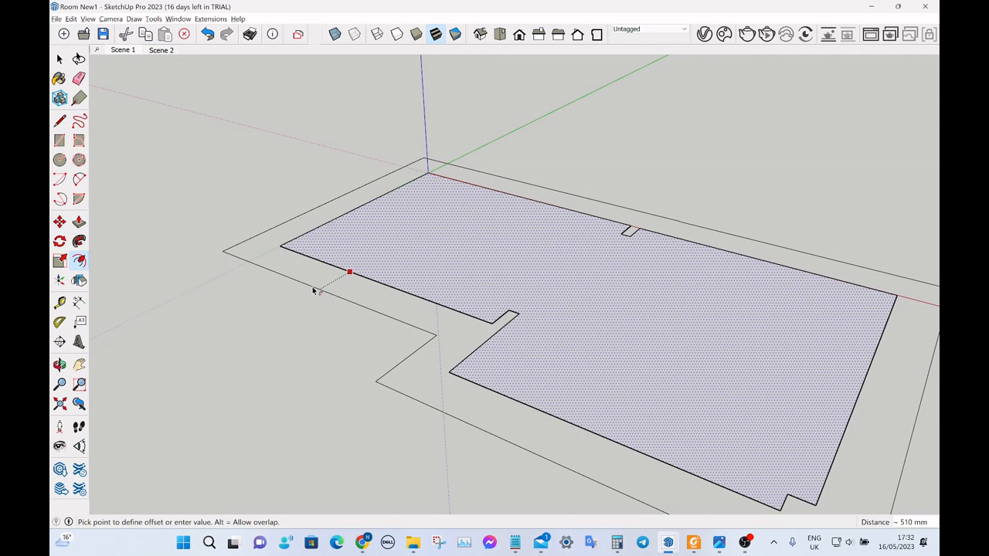
pyautogui.write('200')
pyautogui.press('Return')
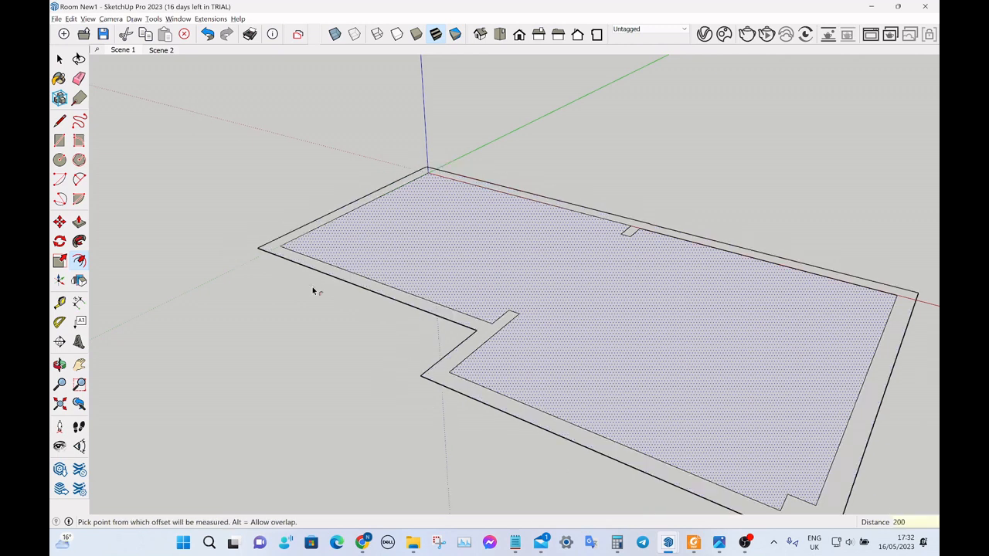
pyautogui.press('space')
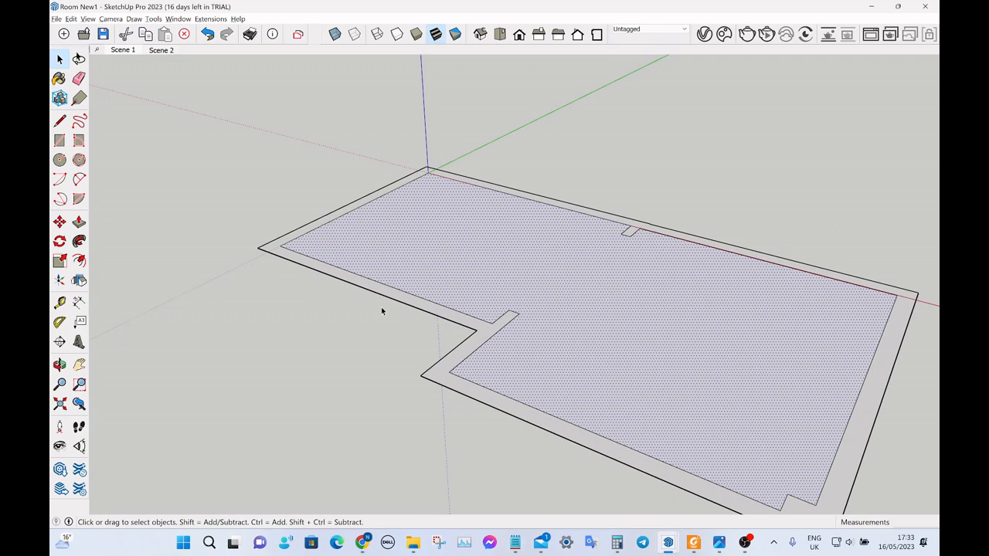
# Push/Pull the wall face between the inner and outer outlines up by 2400 mm.
pyautogui.scroll(4, 354, 276)
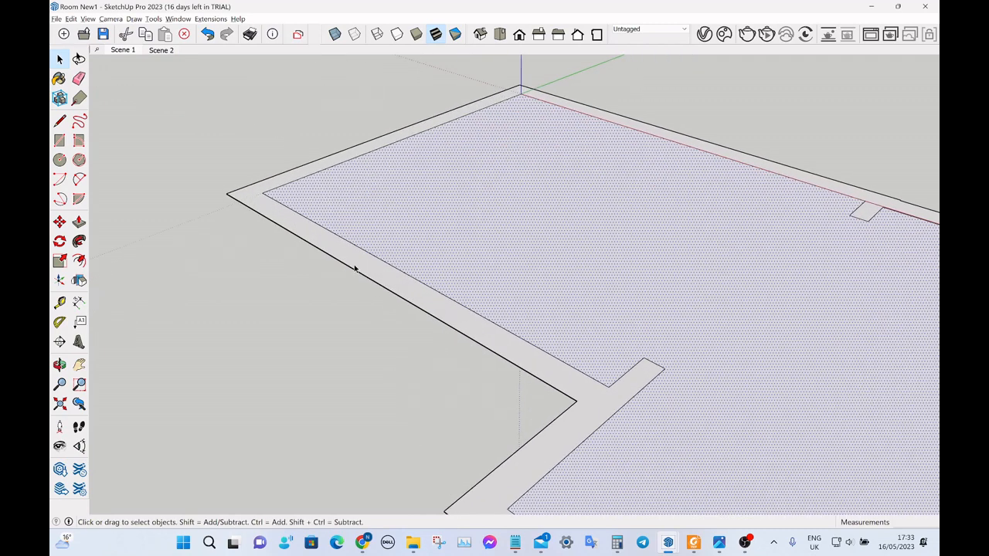
pyautogui.click(398, 285)
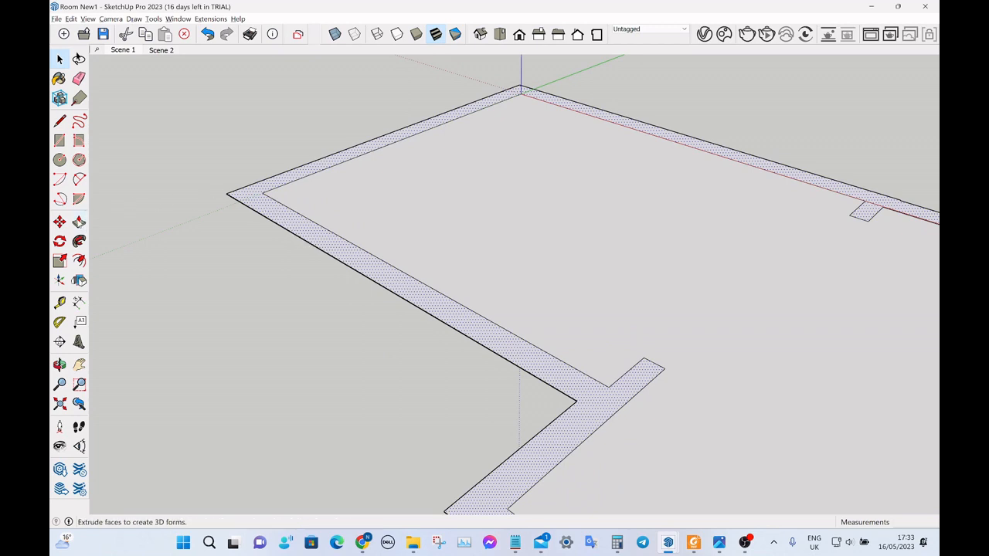
pyautogui.click(79, 222)
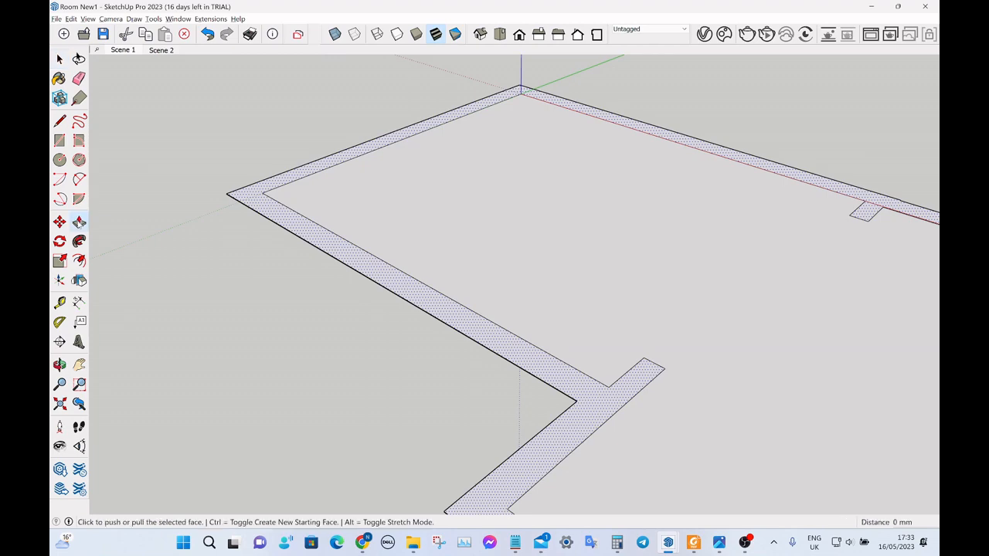
pyautogui.click(277, 214)
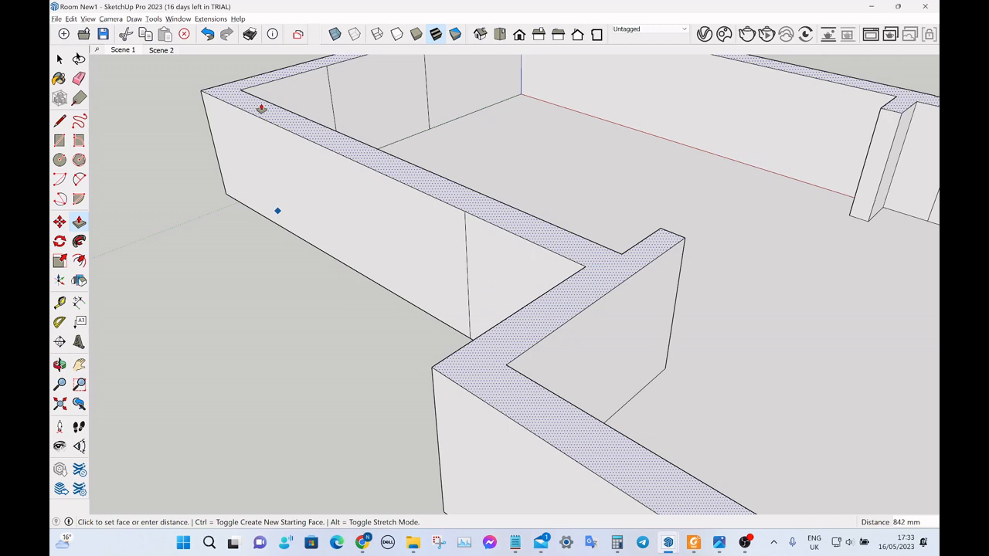
pyautogui.write('2400')
pyautogui.press('Return')
pyautogui.scroll(-10, 285, 351)
pyautogui.moveTo(314, 358); pyautogui.dragTo(318, 297, button='middle')
pyautogui.press('space')
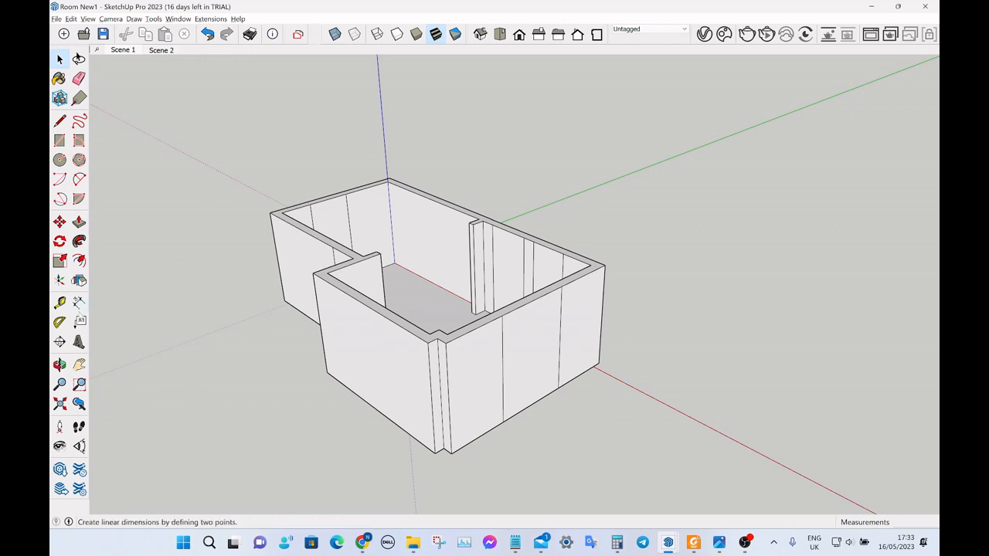
# Measure the wall's height along an outer vertical corner with the Tape Measure.
pyautogui.click(59, 302)
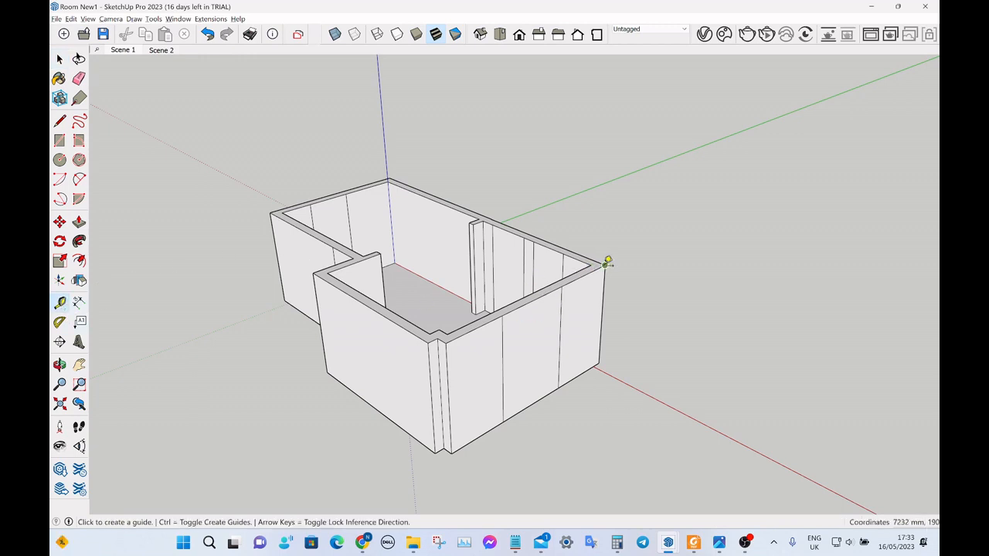
pyautogui.click(607, 263)
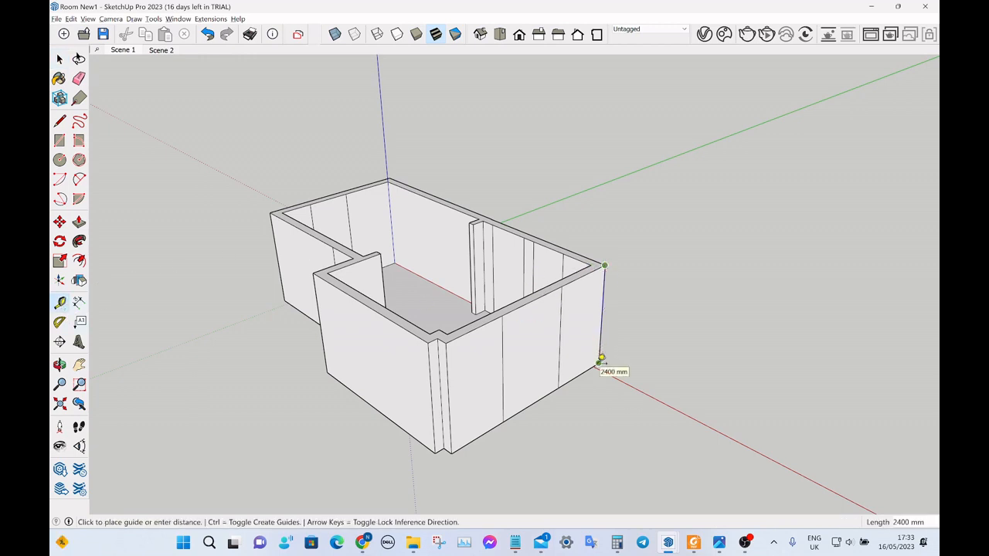
pyautogui.press('space')
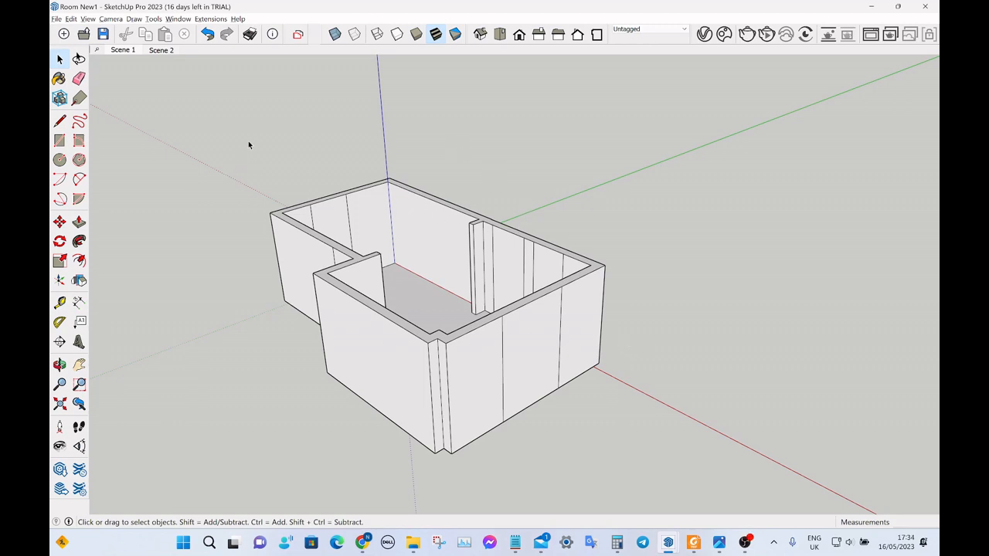
# Hide the model axes and view the extruded room from another angle.
pyautogui.moveTo(248, 140); pyautogui.dragTo(396, 234, button='middle')
pyautogui.scroll(-3, 545, 302)
pyautogui.scroll(2, 486, 242)
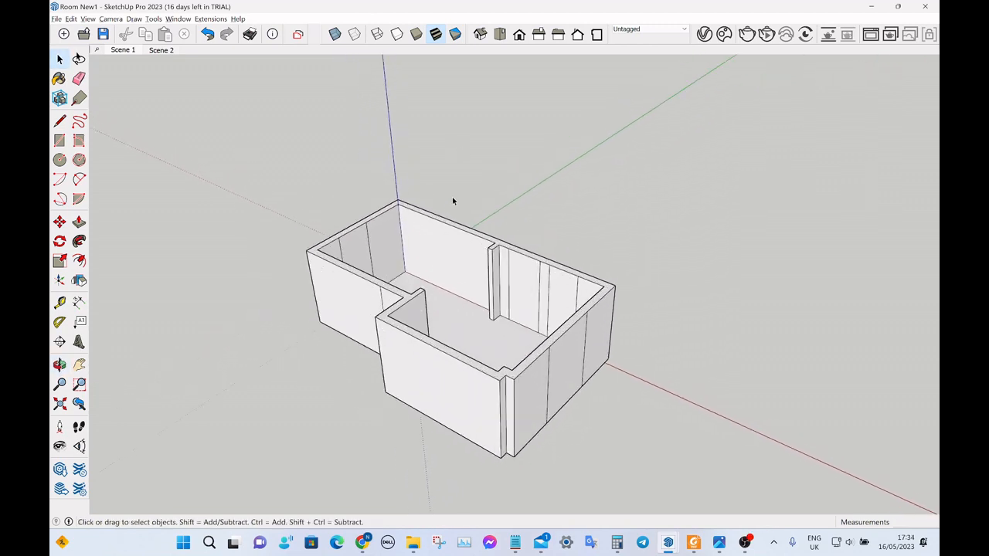
pyautogui.click(88, 19)
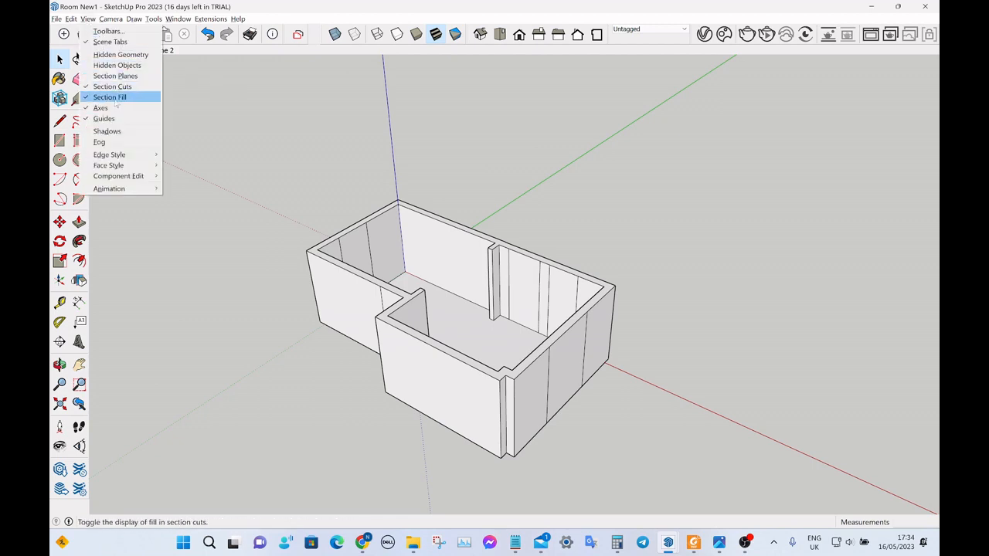
pyautogui.click(102, 108)
pyautogui.moveTo(177, 133); pyautogui.dragTo(318, 176, button='middle')
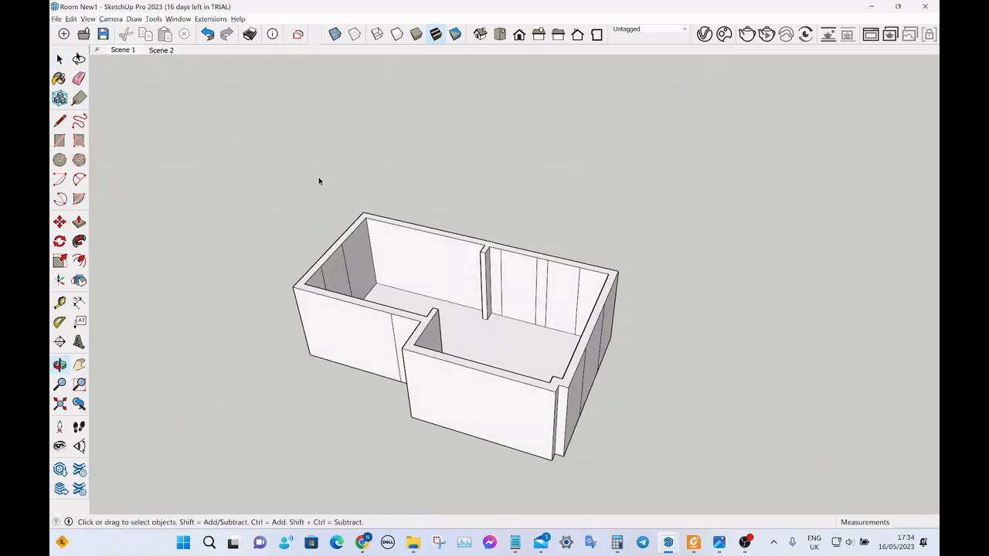
# Update Scene 1 with the current view of the room, saving the style changes as a new style.
pyautogui.scroll(-2, 480, 289)
pyautogui.scroll(3, 486, 310)
pyautogui.rightClick(127, 51)
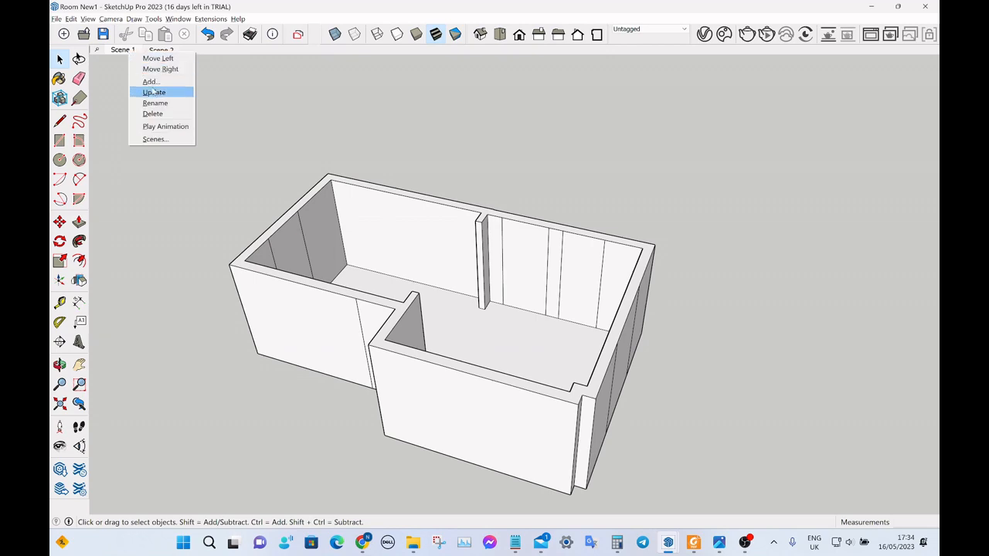
pyautogui.click(156, 91)
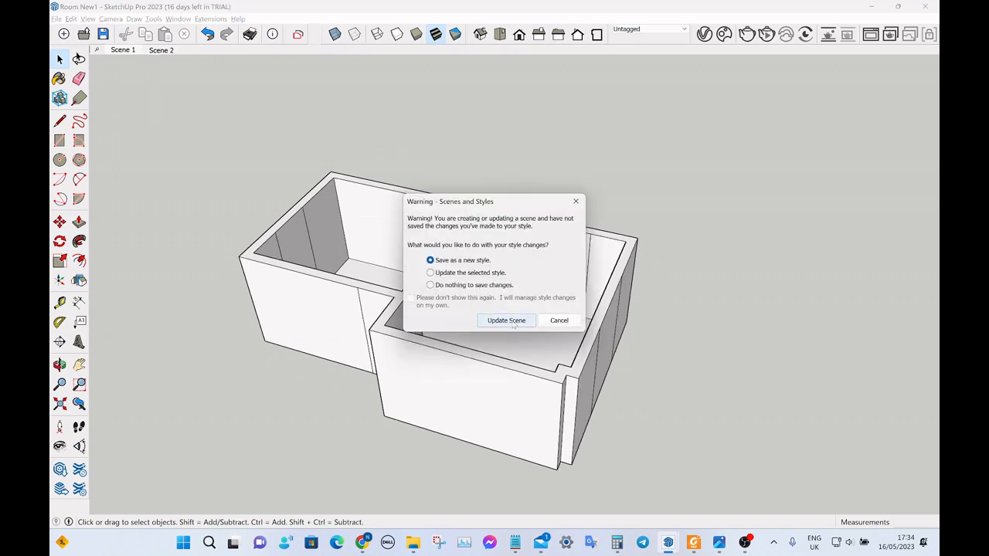
pyautogui.click(511, 316)
# Compare the window and door positions in the PDF sketch with the matching wall segments of the extruded room.
pyautogui.scroll(3, 459, 281)
pyautogui.moveTo(458, 280); pyautogui.dragTo(520, 239, button='middle')
pyautogui.scroll(-5, 578, 263)
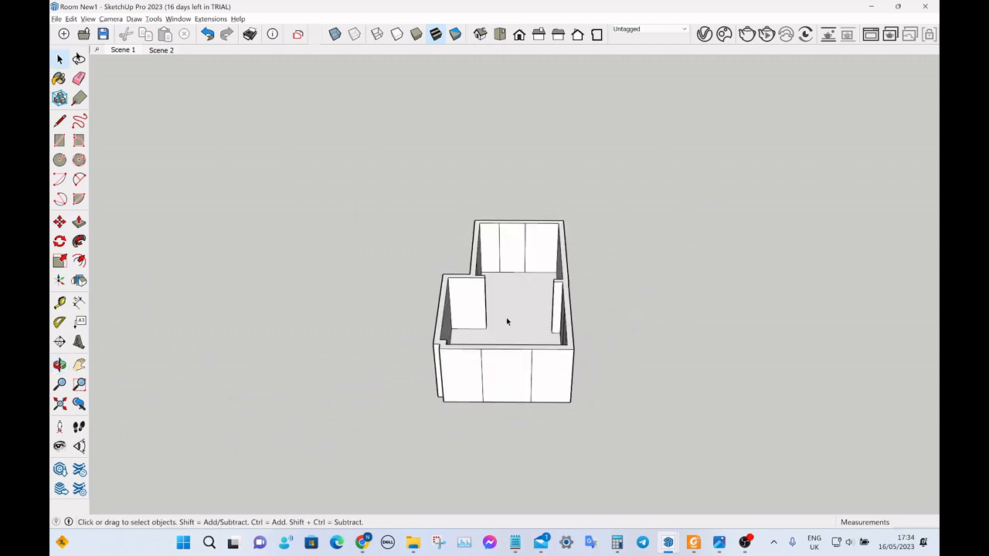
pyautogui.moveTo(505, 322)
pyautogui.mouseDown(button='middle')
pyautogui.moveTo(541, 349)
pyautogui.moveTo(798, 349)
pyautogui.moveTo(643, 282)
pyautogui.moveTo(736, 259)
pyautogui.mouseUp(button='middle')
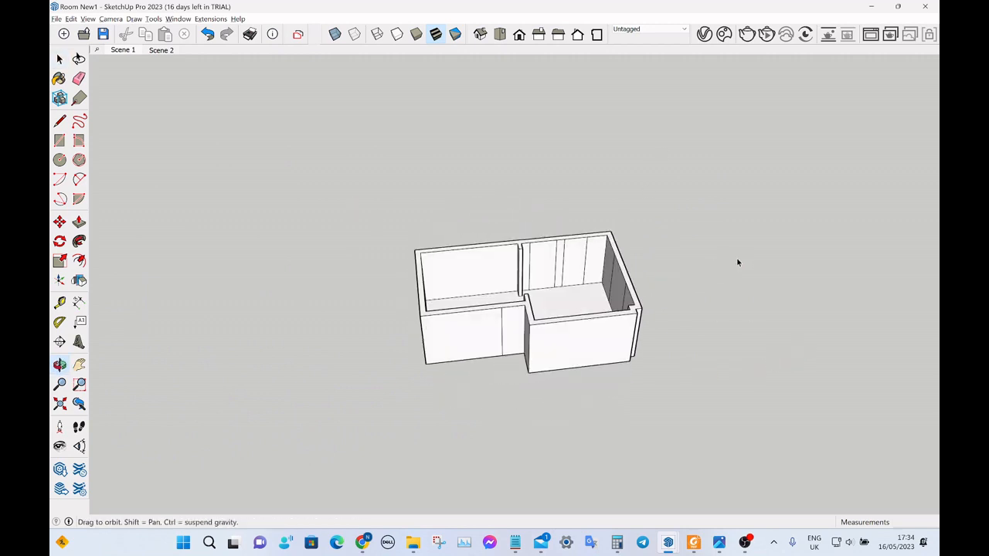
pyautogui.click(694, 542)
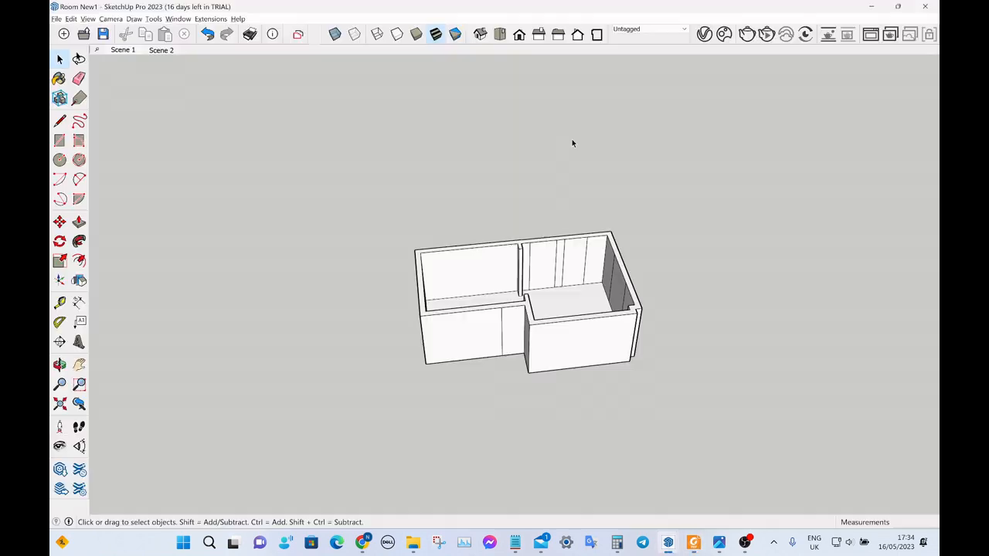
pyautogui.hotkey('alt', 'Tab')
pyautogui.moveTo(562, 256)
pyautogui.mouseDown(button='middle')
pyautogui.moveTo(565, 302)
pyautogui.moveTo(552, 275)
pyautogui.mouseUp(button='middle')
pyautogui.hotkey('alt', 'Tab')
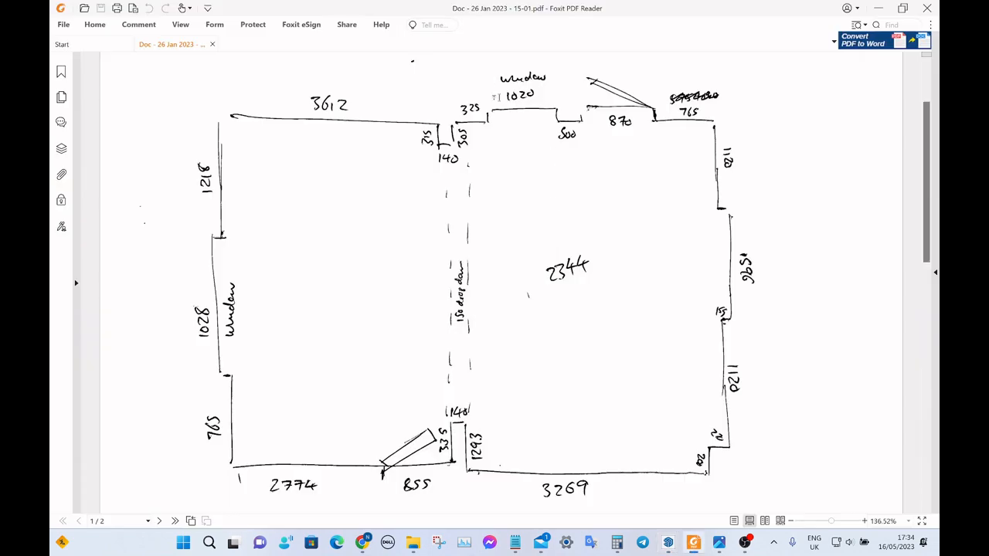
pyautogui.hotkey('alt', 'Tab')
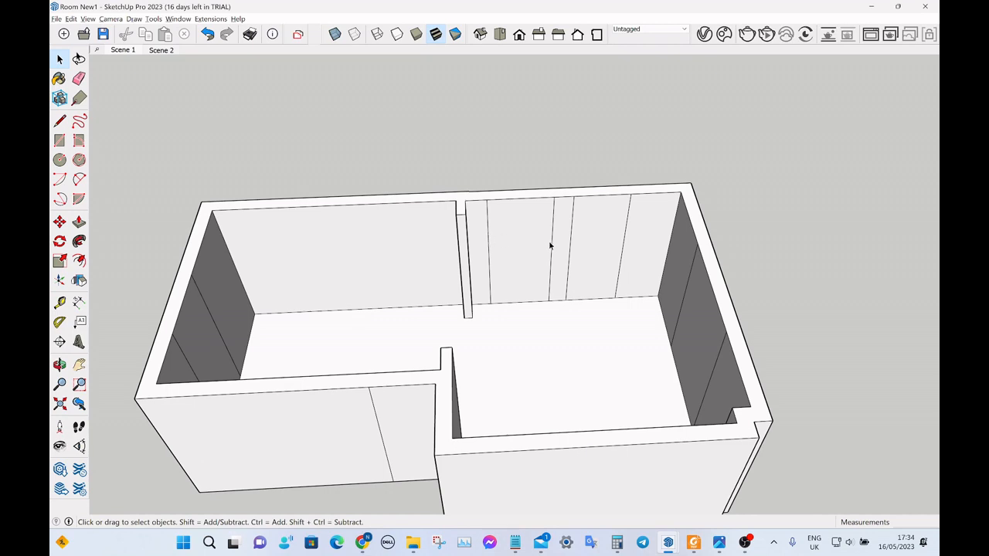
pyautogui.hotkey('alt', 'Tab')
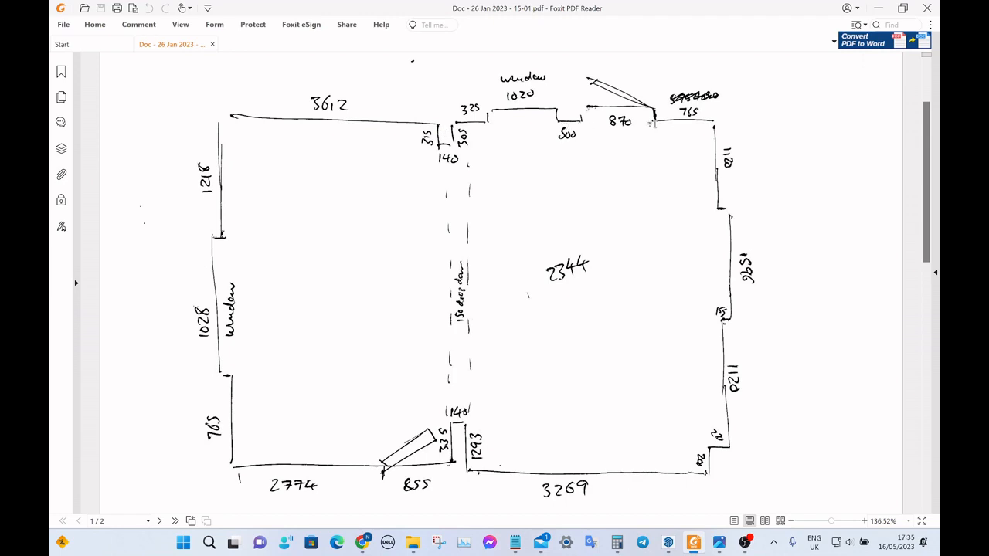
pyautogui.hotkey('alt', 'Tab')
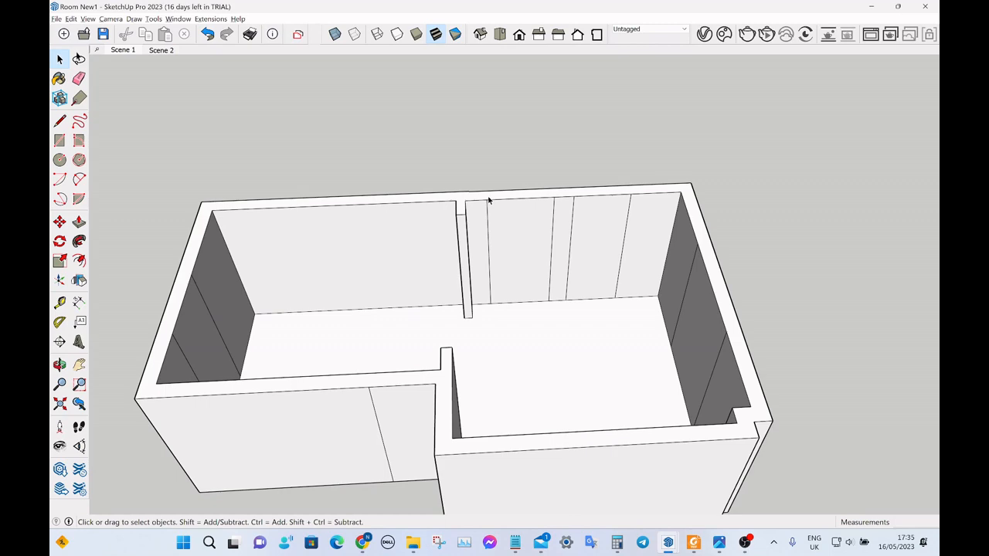
# Examine the individual panels of the wall that holds the window and door, between the pier and the corner.
pyautogui.click(588, 236)
pyautogui.click(646, 233)
pyautogui.click(561, 255)
pyautogui.click(521, 255)
pyautogui.moveTo(381, 253); pyautogui.dragTo(374, 192, button='middle')
pyautogui.scroll(3, 374, 191)
pyautogui.click(399, 201)
pyautogui.moveTo(610, 218); pyautogui.dragTo(405, 194, button='middle')
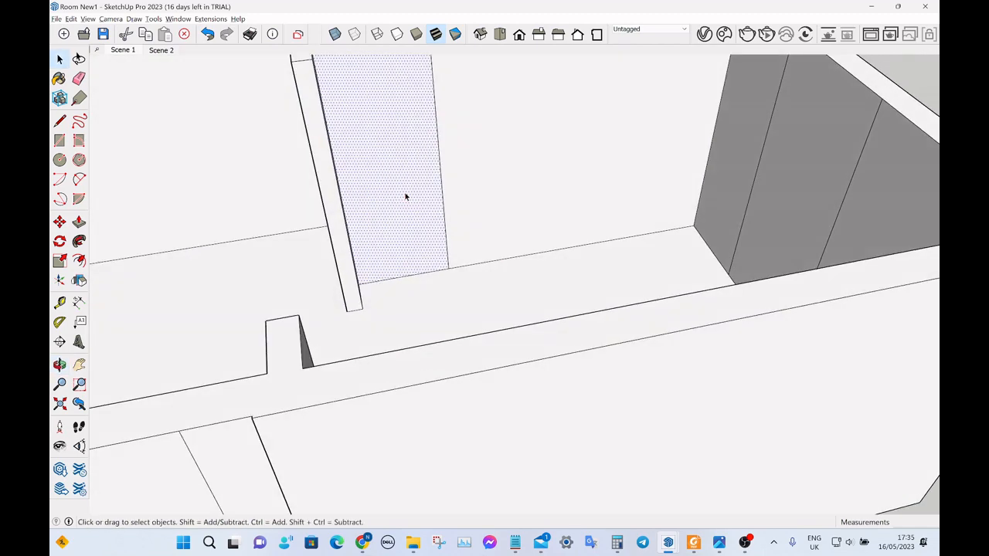
pyautogui.scroll(-5, 405, 197)
pyautogui.click(492, 153)
pyautogui.click(319, 145)
pyautogui.scroll(-2, 349, 132)
pyautogui.moveTo(348, 132); pyautogui.dragTo(541, 175, button='middle')
pyautogui.scroll(4, 651, 283)
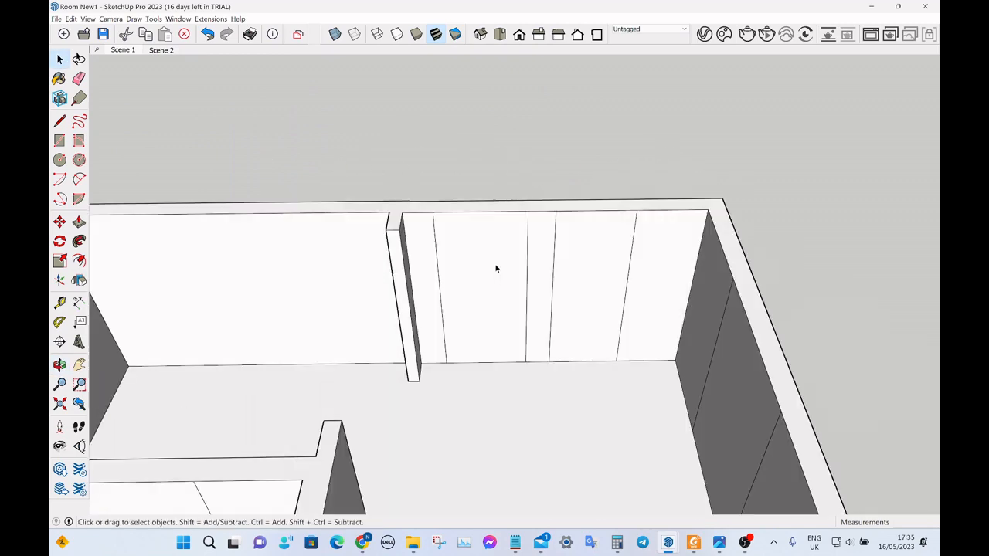
# Check the window panel beside the pier against the PDF sketch and measure its width with the Tape Measure.
pyautogui.moveTo(496, 268)
pyautogui.mouseDown(button='middle')
pyautogui.moveTo(469, 243)
pyautogui.moveTo(481, 263)
pyautogui.mouseUp(button='middle')
pyautogui.click(480, 256)
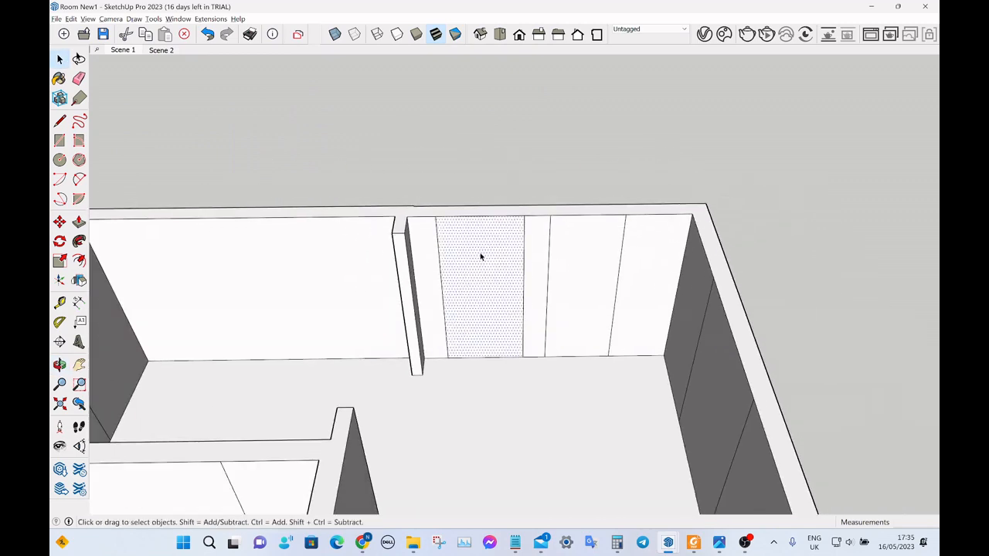
pyautogui.hotkey('alt', 'Tab')
pyautogui.hotkey('alt', 'Tab')
pyautogui.press('t')
pyautogui.click(434, 217)
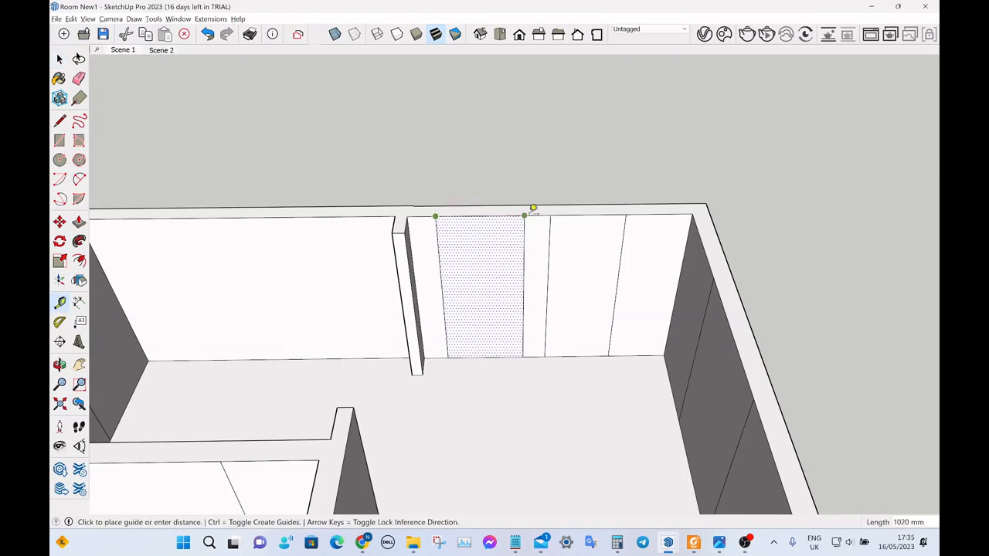
pyautogui.press('space')
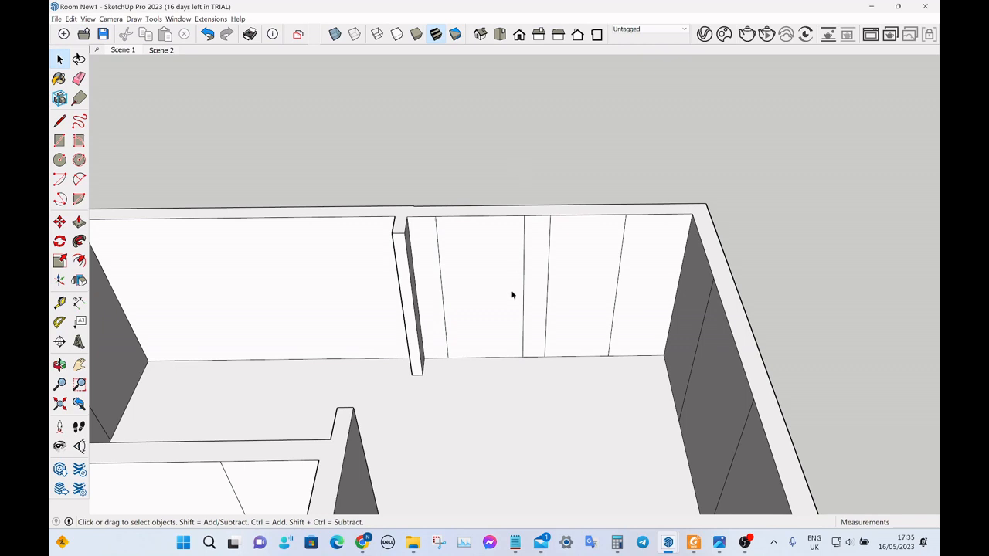
# Place a horizontal guide 1050 mm above the floor edge of the window panel for the sill.
pyautogui.moveTo(512, 293); pyautogui.dragTo(506, 310, button='middle')
pyautogui.scroll(2, 503, 318)
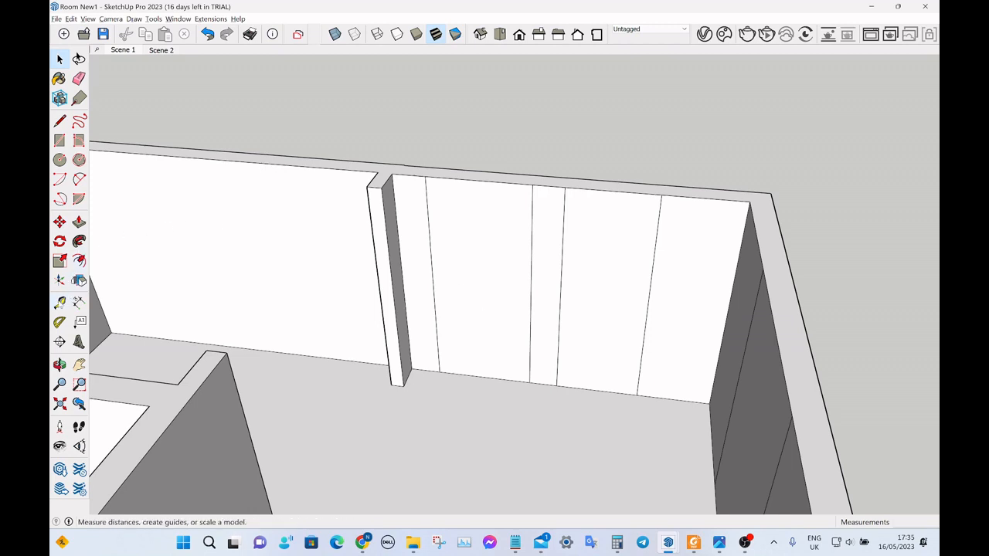
pyautogui.click(59, 302)
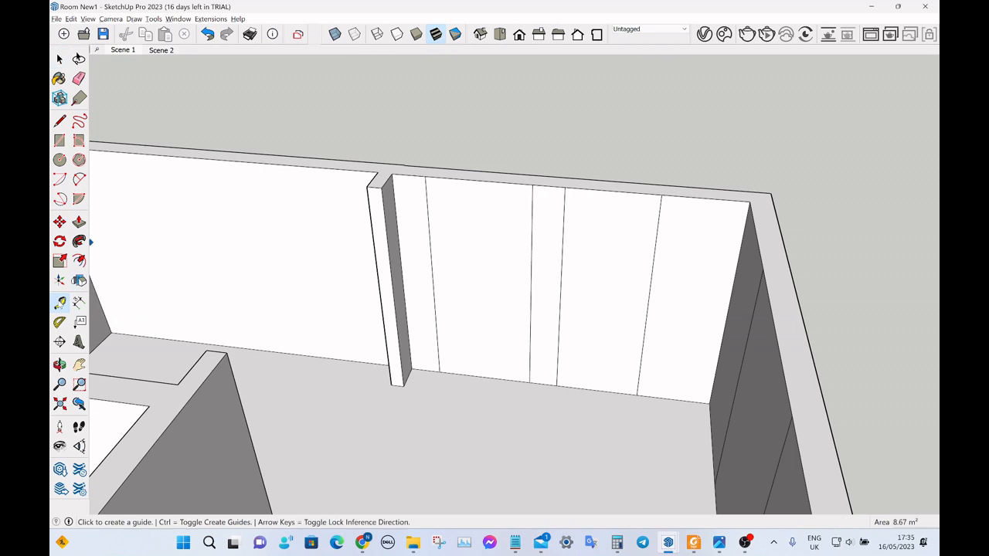
pyautogui.click(494, 376)
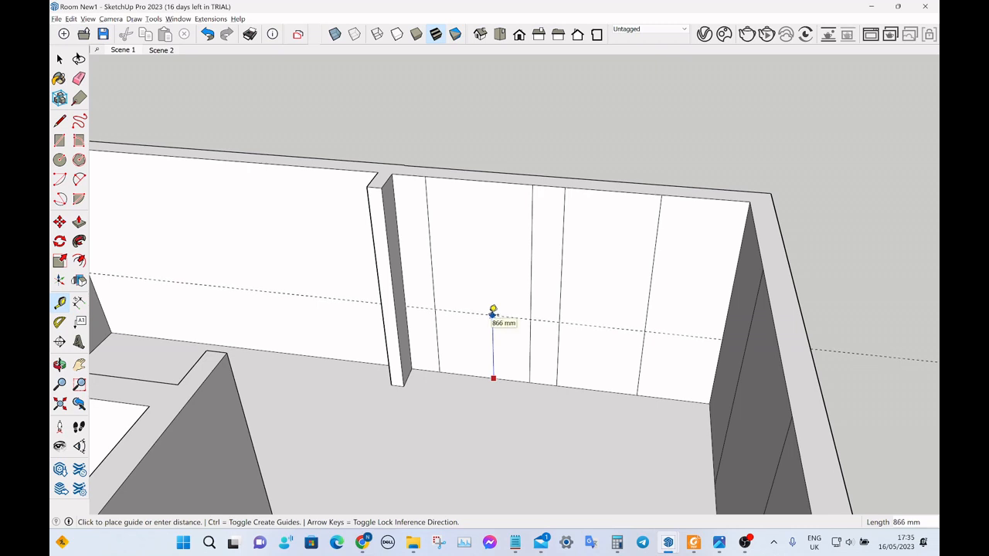
pyautogui.write('1050')
pyautogui.press('Return')
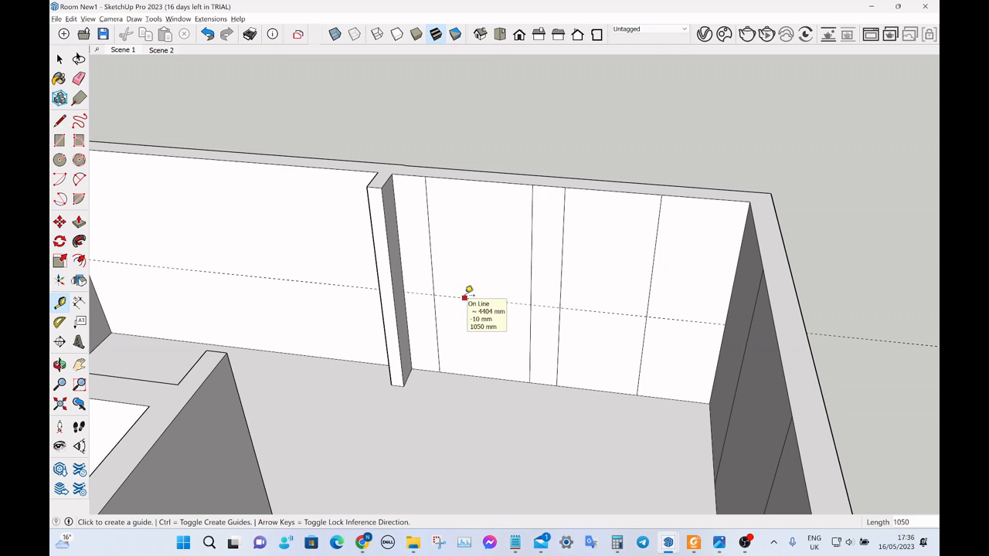
# Place a second horizontal guide 1100 mm above the sill guide for the window head.
pyautogui.click(464, 298)
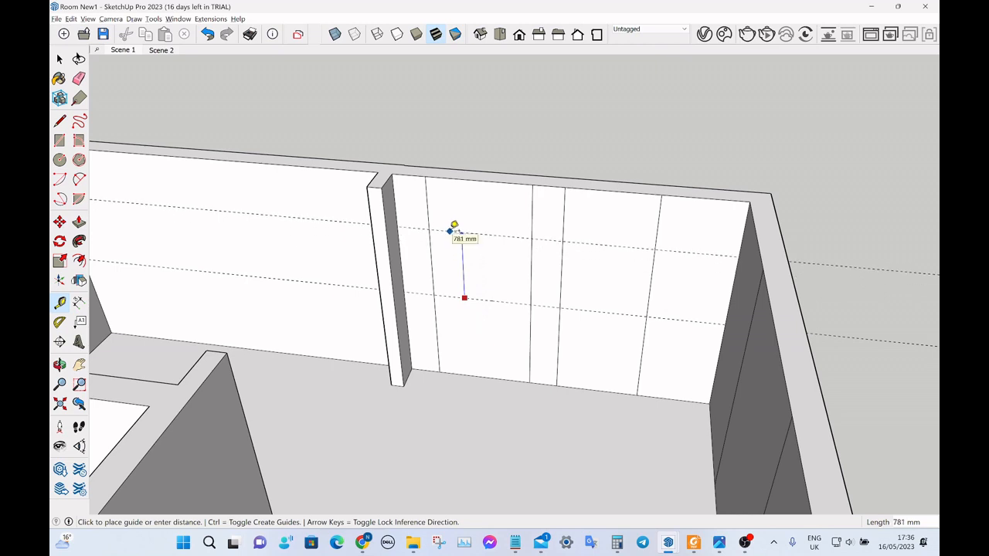
pyautogui.write('1100')
pyautogui.press('Return')
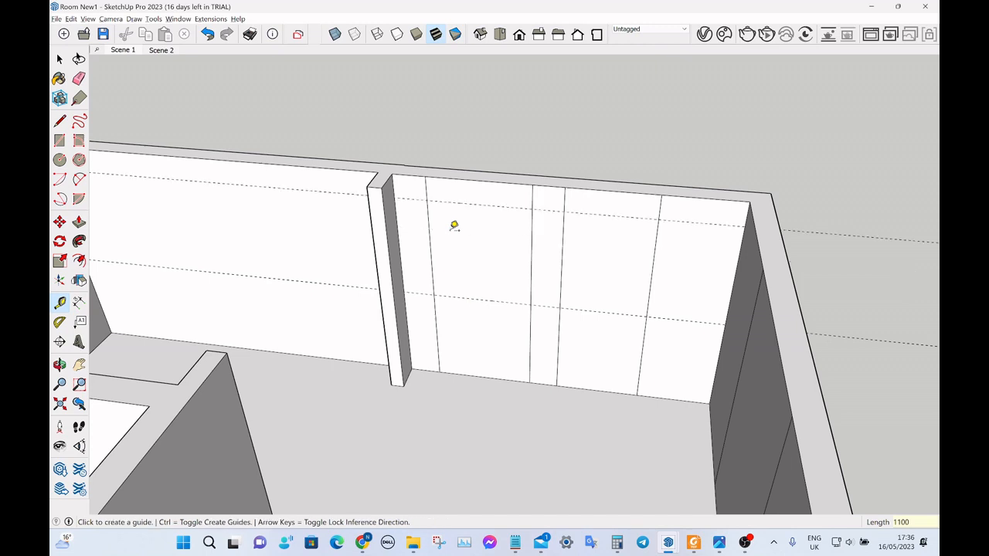
# Draw the window rectangle between the two guides, spanning the full width of the window panel.
pyautogui.click(59, 141)
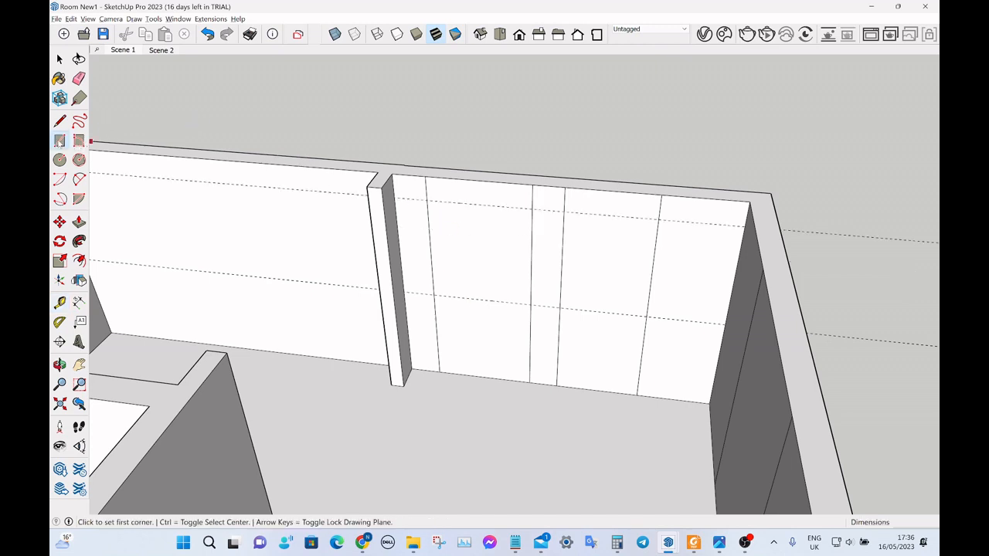
pyautogui.click(426, 200)
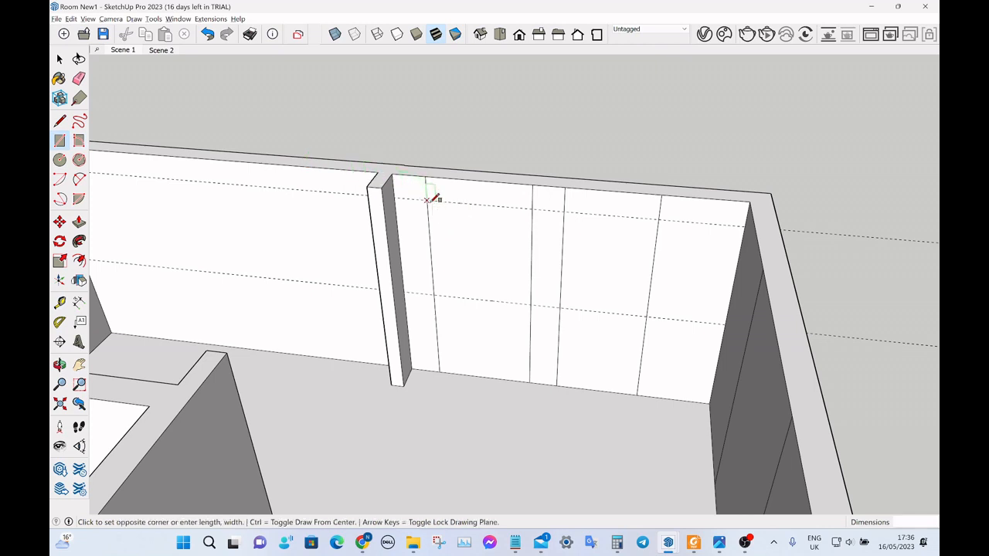
pyautogui.click(533, 302)
pyautogui.press('space')
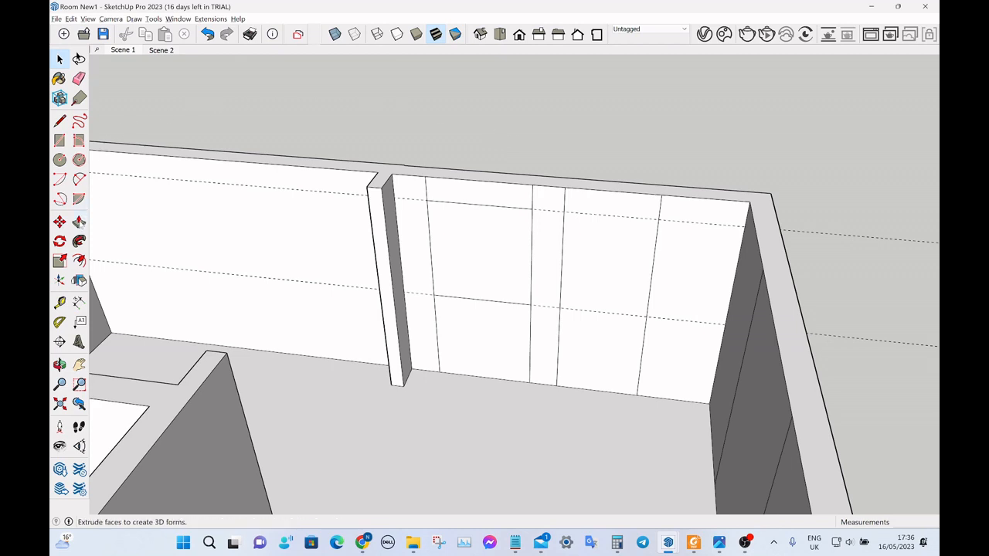
# Push/Pull the window rectangle 200 mm outward through the wall thickness.
pyautogui.click(79, 222)
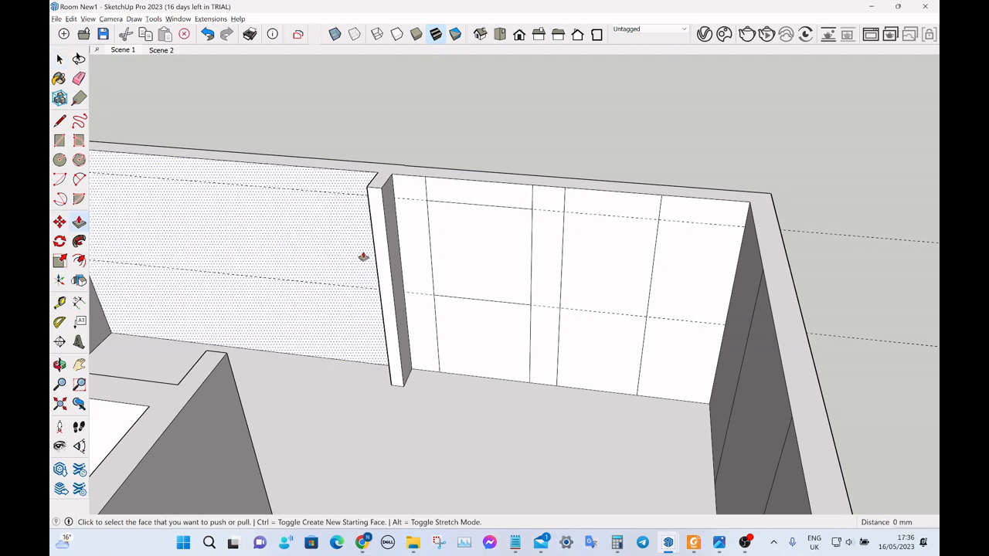
pyautogui.click(483, 274)
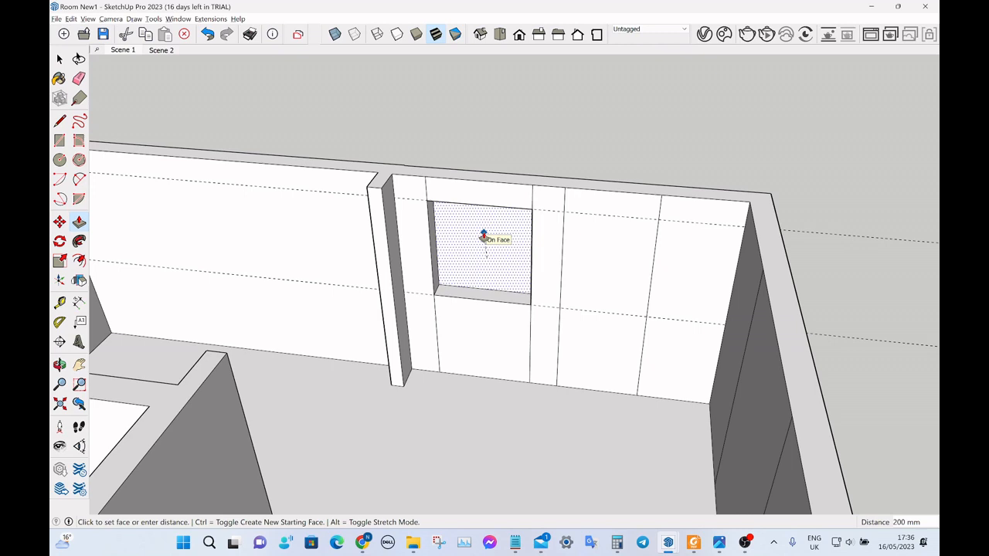
pyautogui.click(482, 236)
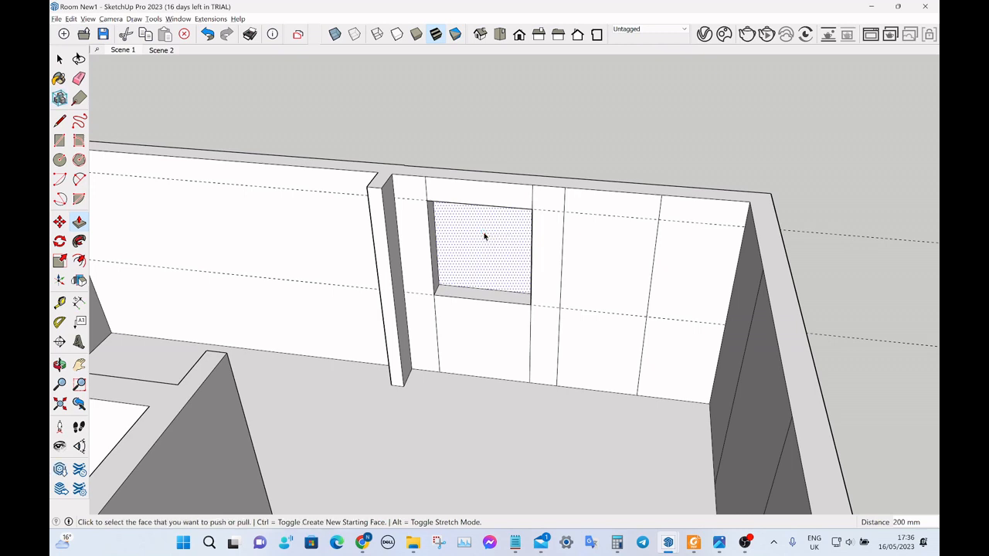
pyautogui.press('space')
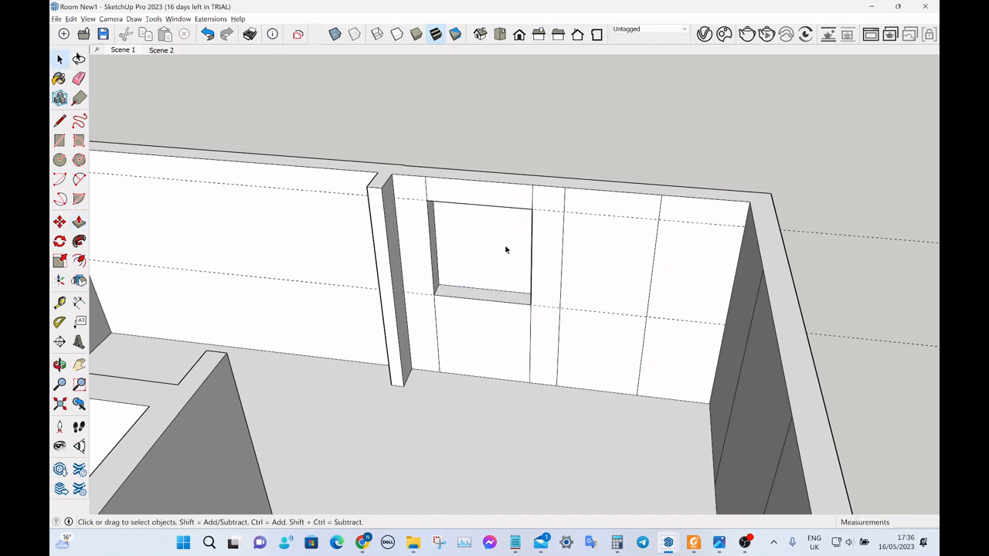
# Delete the remaining window face on the outer side of the wall to open the hole.
pyautogui.moveTo(642, 168); pyautogui.dragTo(573, 300, button='middle')
pyautogui.scroll(5, 573, 300)
pyautogui.click(554, 253)
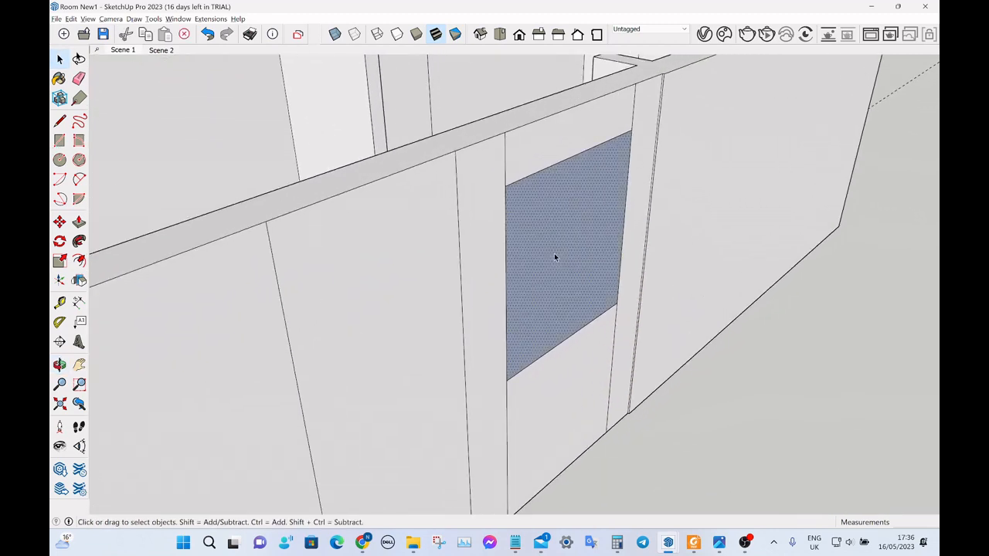
pyautogui.press('Delete')
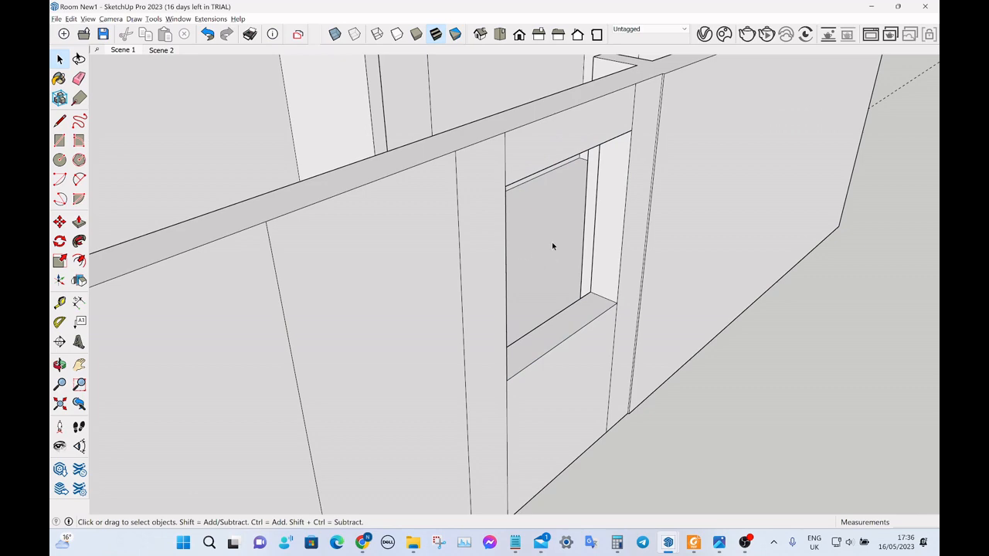
# Delete the sill and head guides used for the window opening.
pyautogui.scroll(-6, 585, 223)
pyautogui.moveTo(587, 216); pyautogui.dragTo(571, 128, button='middle')
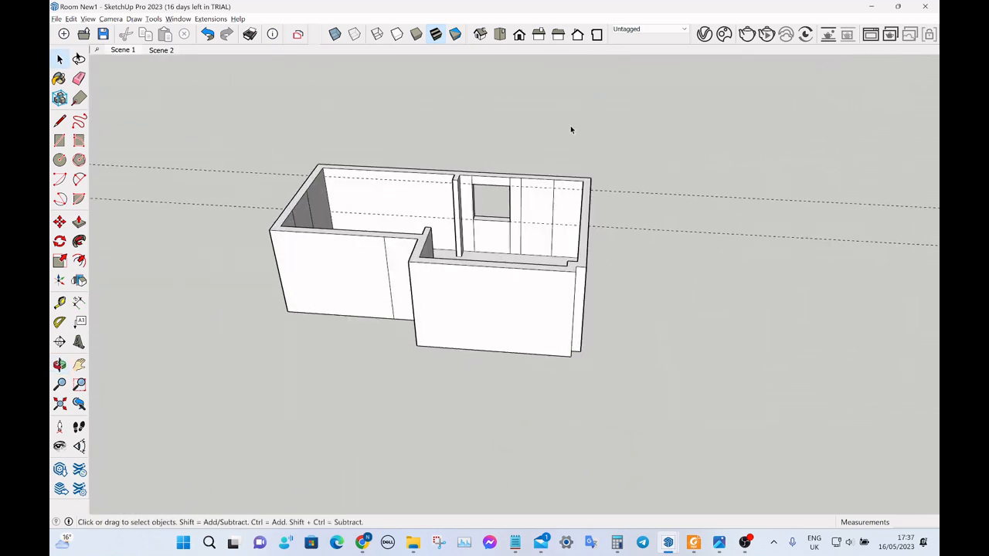
pyautogui.scroll(4, 570, 125)
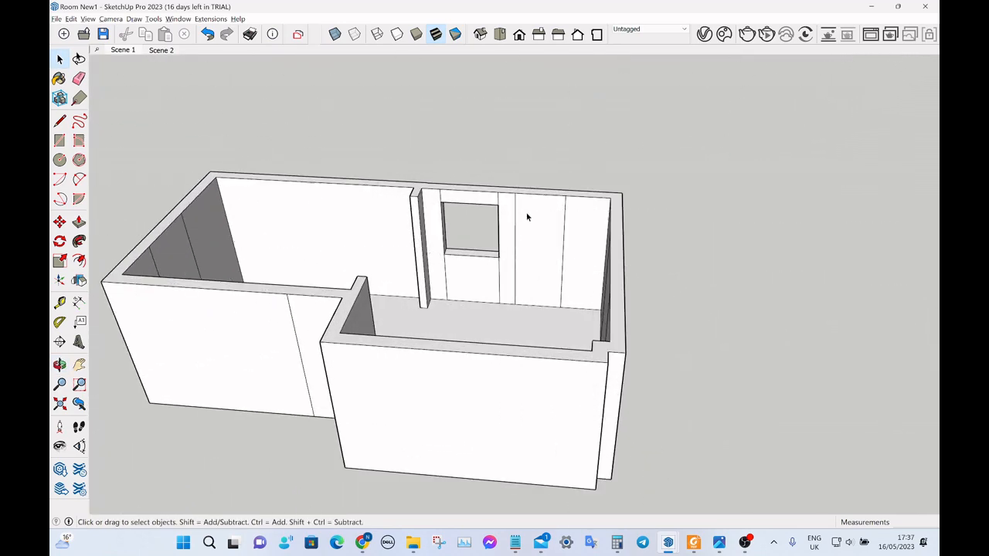
# Place a horizontal guide 2050 mm above the floor edge of the door panel beside the window.
pyautogui.scroll(3, 505, 220)
pyautogui.moveTo(505, 224); pyautogui.dragTo(542, 239, button='middle')
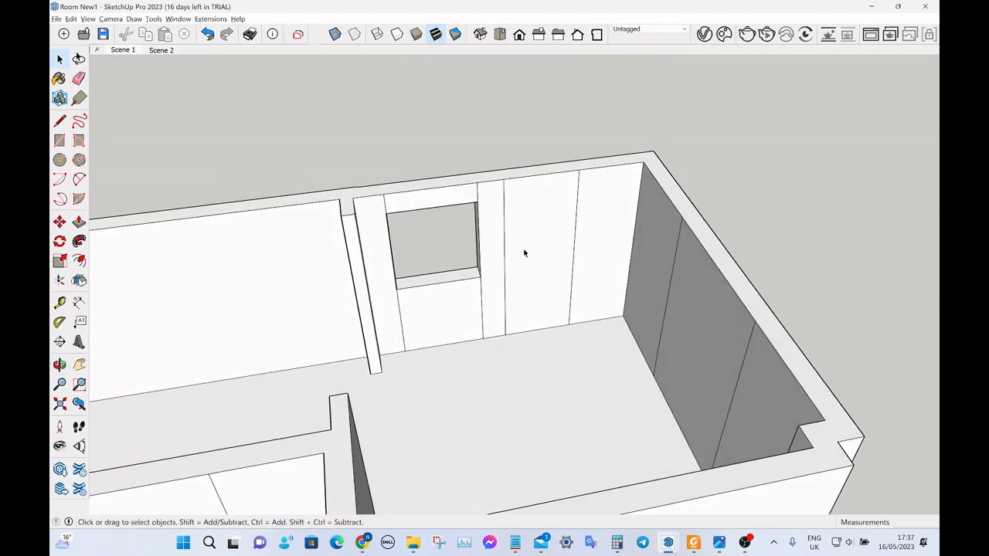
pyautogui.scroll(2, 530, 291)
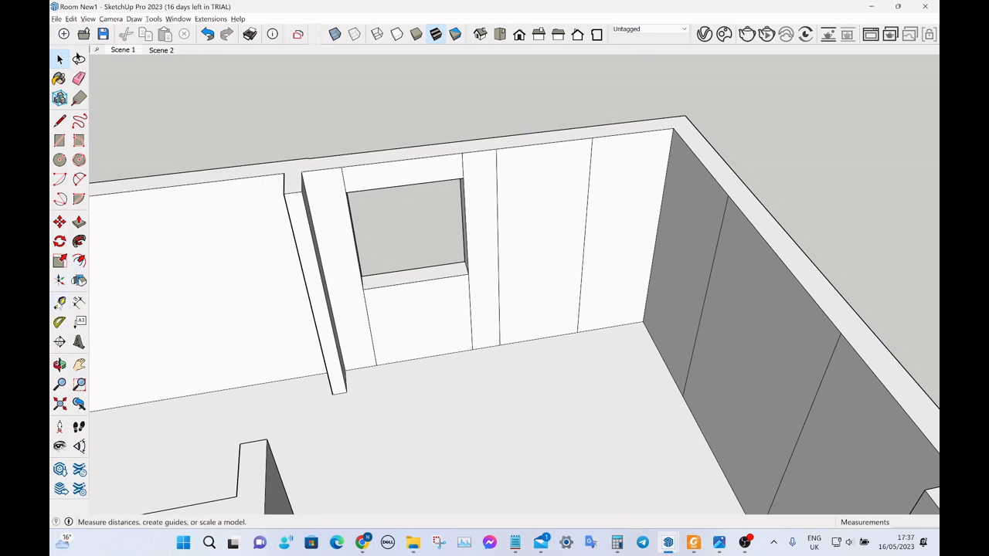
pyautogui.click(60, 302)
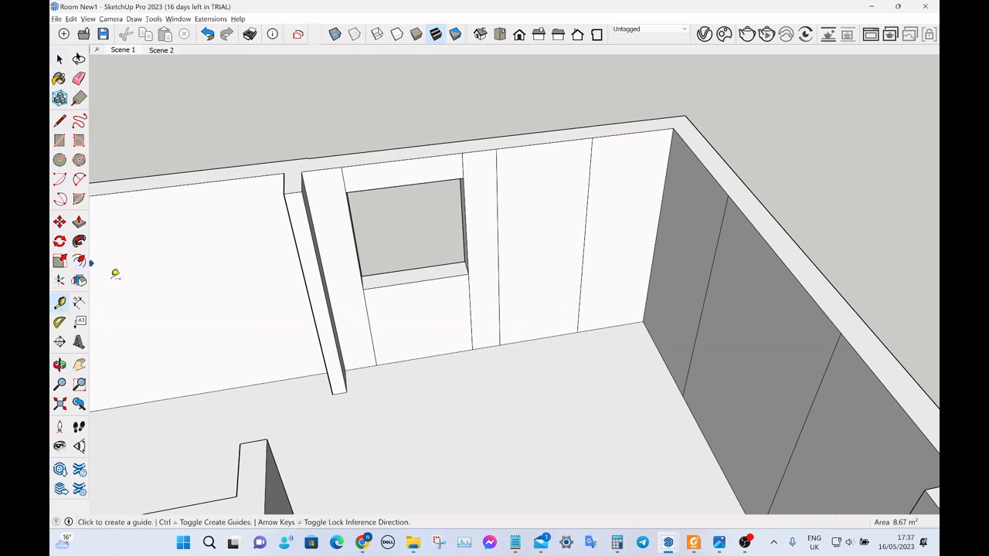
pyautogui.click(539, 339)
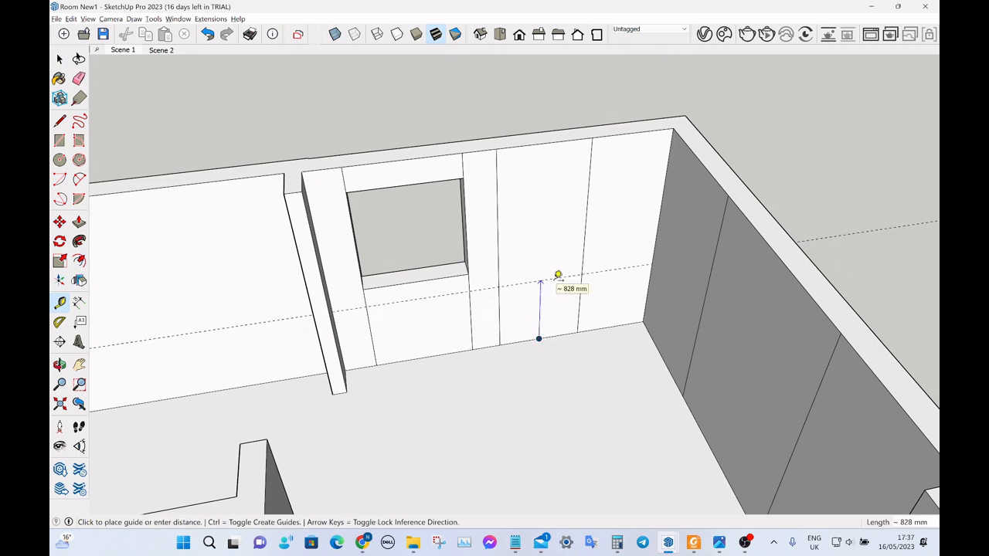
pyautogui.write('2050')
pyautogui.press('Return')
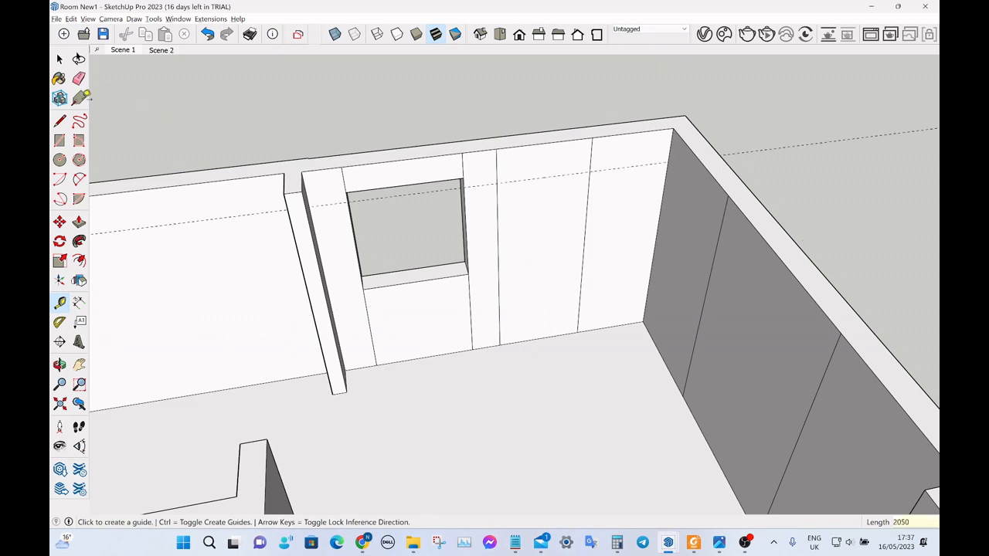
# Draw the door head line along the guide and Push/Pull the door panel 200 mm outward through the wall beside the window.
pyautogui.click(59, 121)
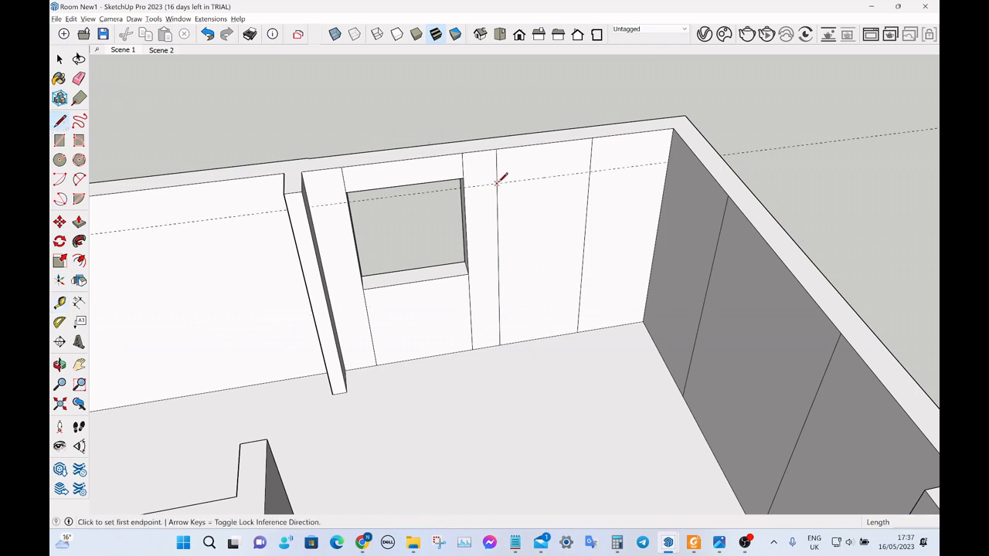
pyautogui.click(588, 175)
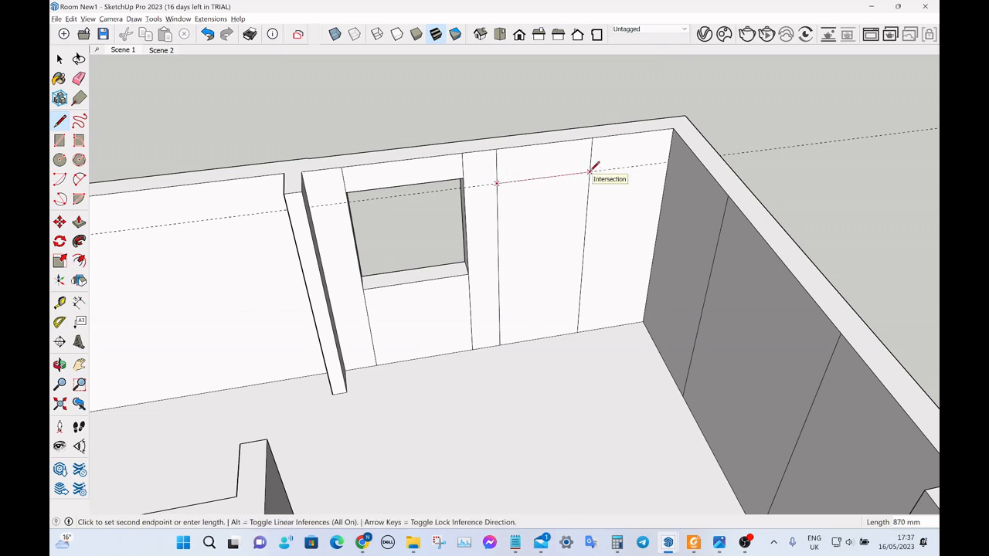
pyautogui.press('space')
pyautogui.click(539, 258)
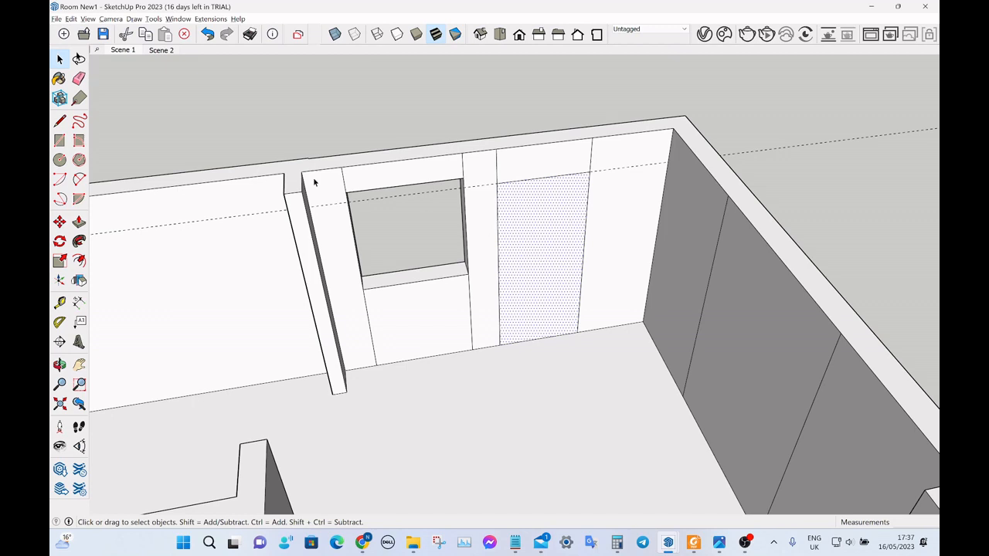
pyautogui.click(78, 222)
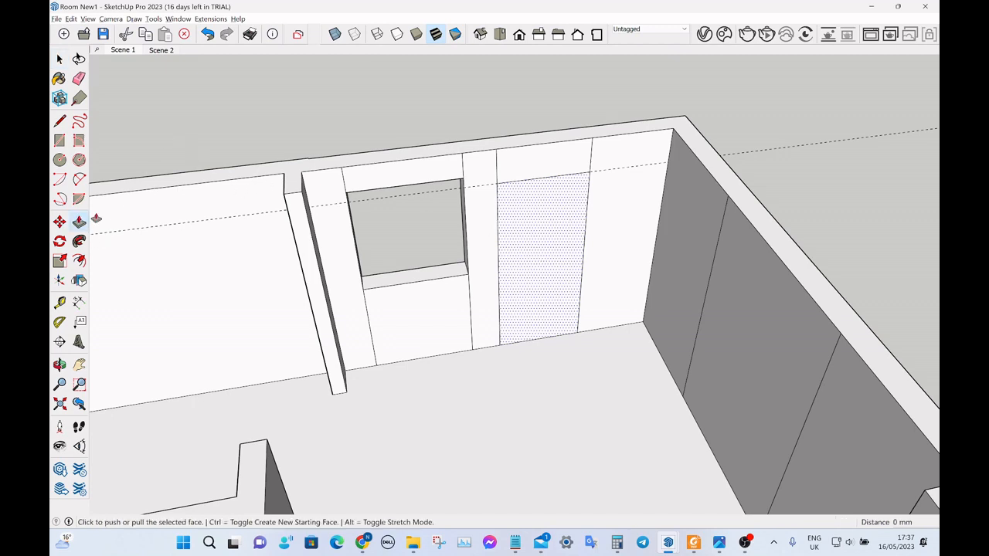
pyautogui.click(522, 287)
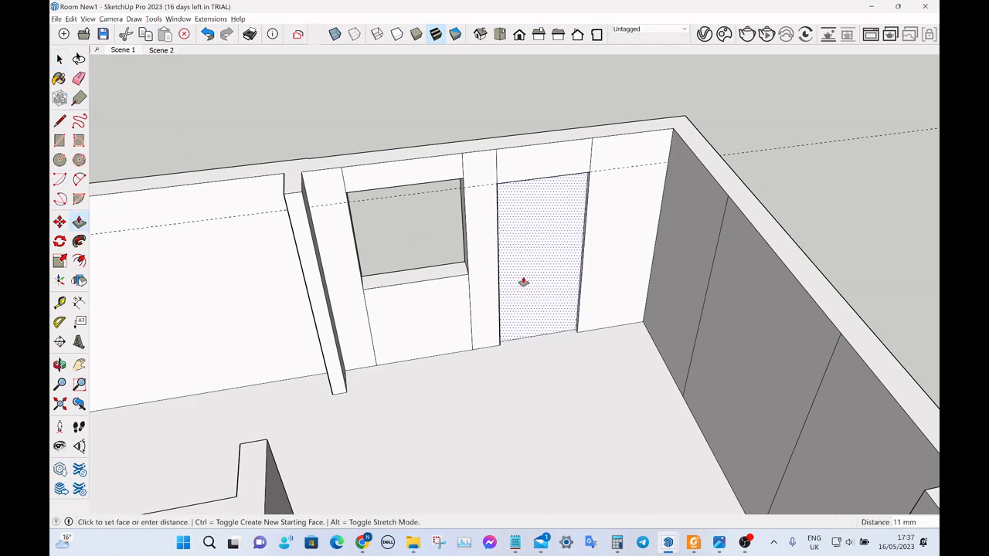
pyautogui.click(552, 231)
pyautogui.press('space')
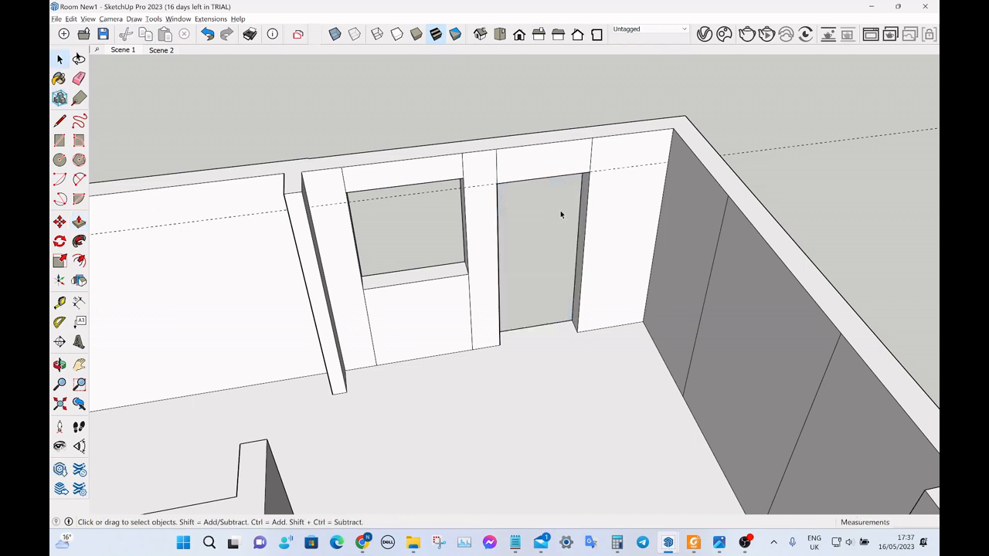
# Place a horizontal guide 1050 mm above the floor edge of the middle panel on the adjacent end wall.
pyautogui.moveTo(552, 232); pyautogui.dragTo(523, 226, button='middle')
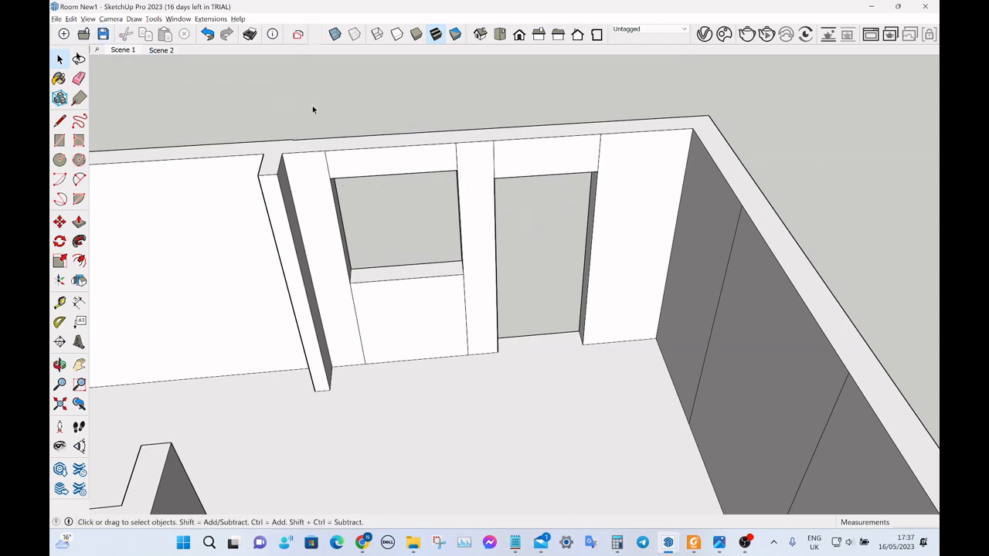
pyautogui.moveTo(361, 116); pyautogui.dragTo(582, 250, button='middle')
pyautogui.scroll(-3, 519, 243)
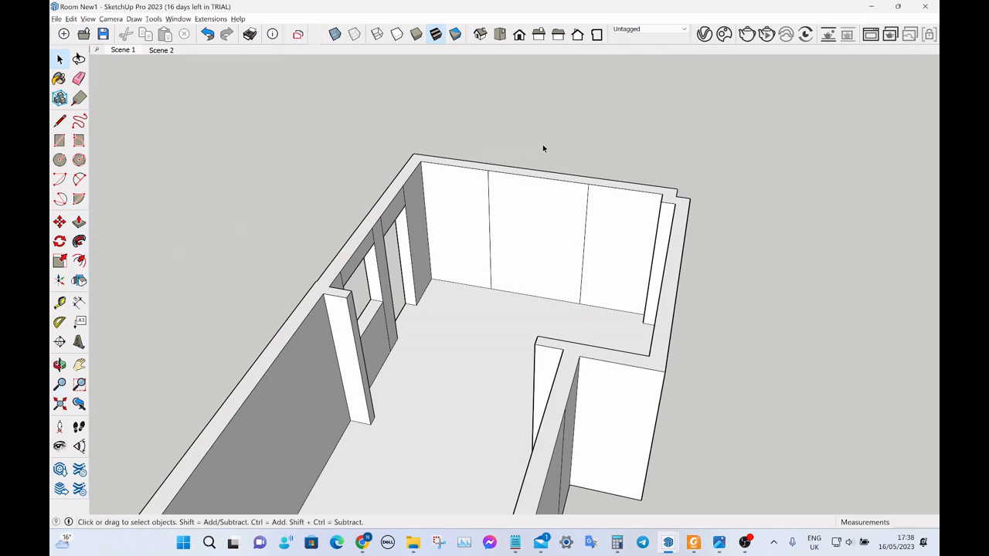
pyautogui.moveTo(575, 288); pyautogui.dragTo(568, 203, button='middle')
pyautogui.scroll(2, 532, 246)
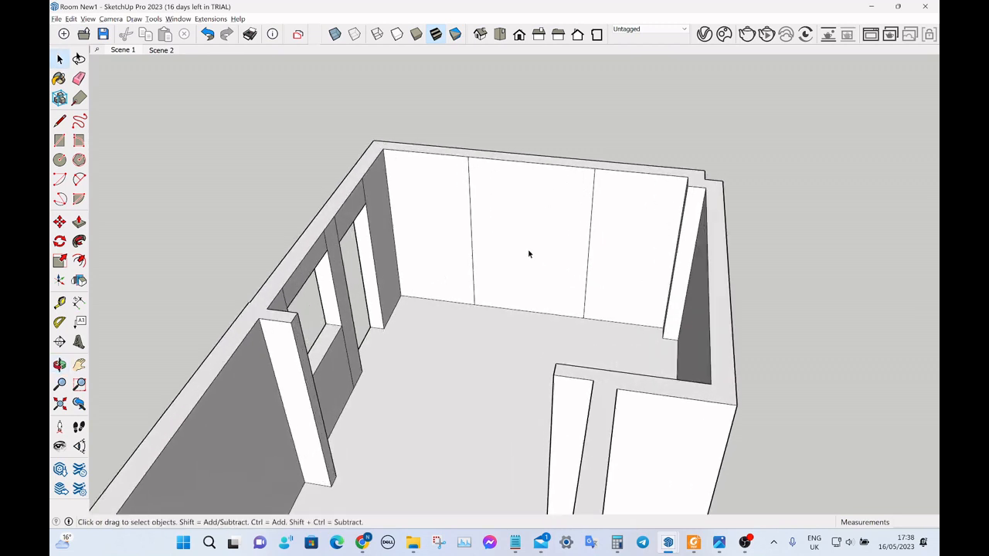
pyautogui.scroll(-1, 520, 300)
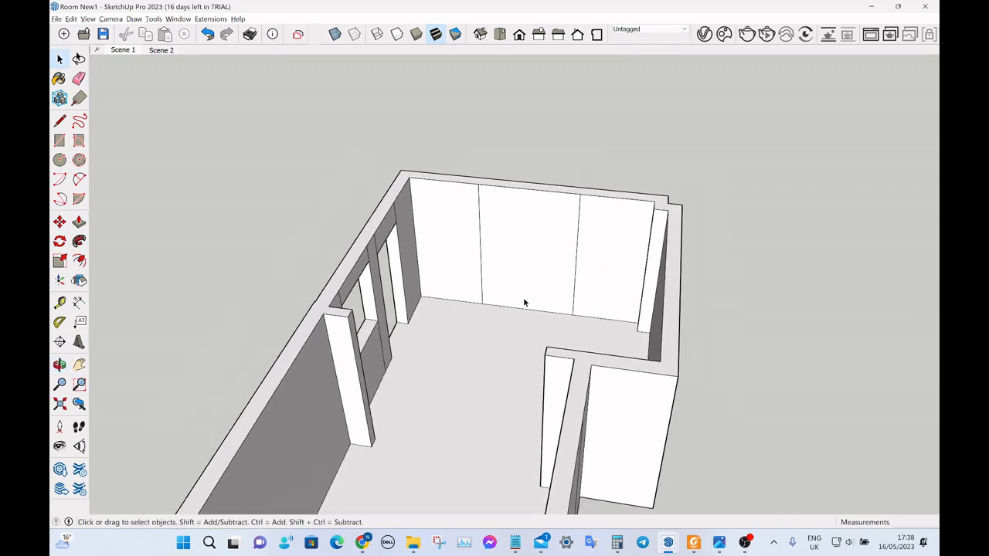
pyautogui.press('t')
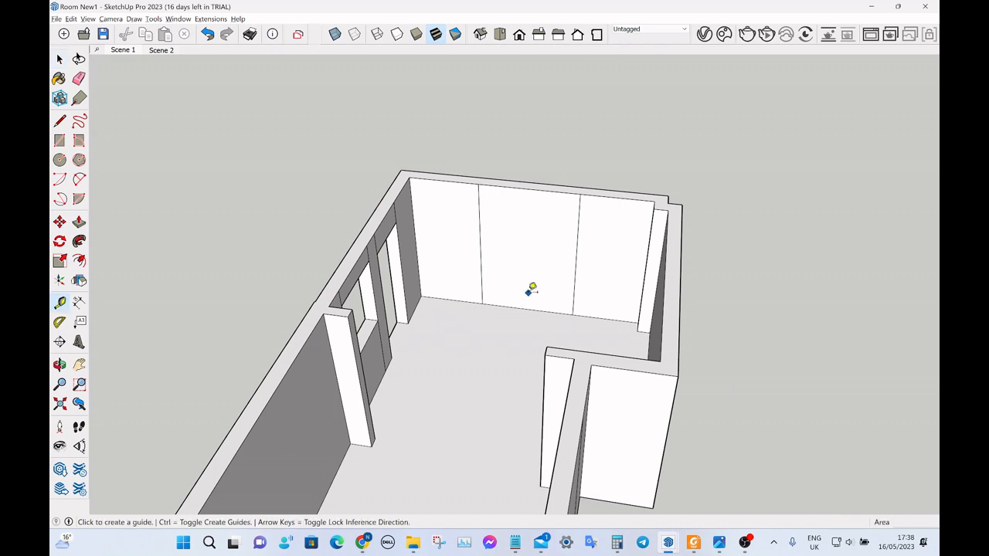
pyautogui.click(546, 309)
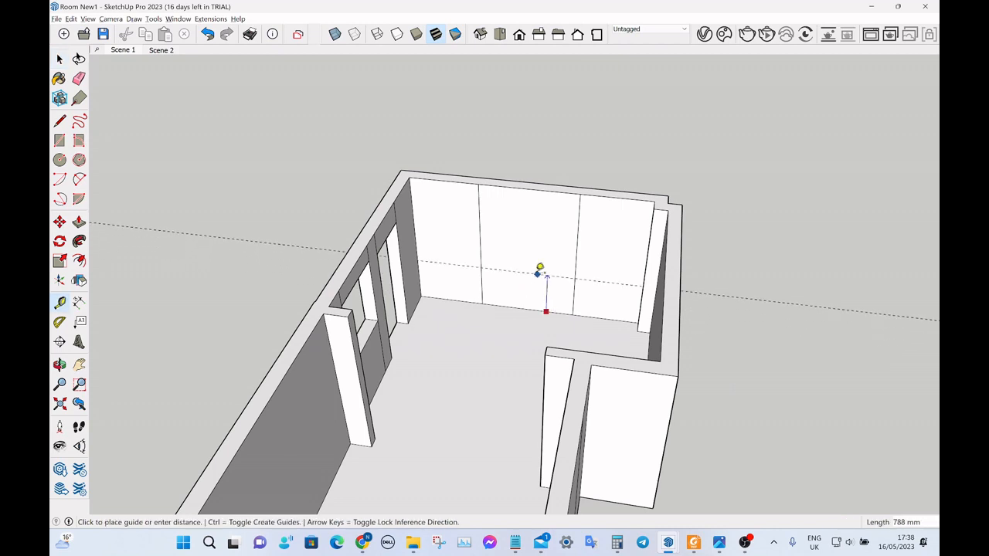
pyautogui.write('1050')
pyautogui.press('Return')
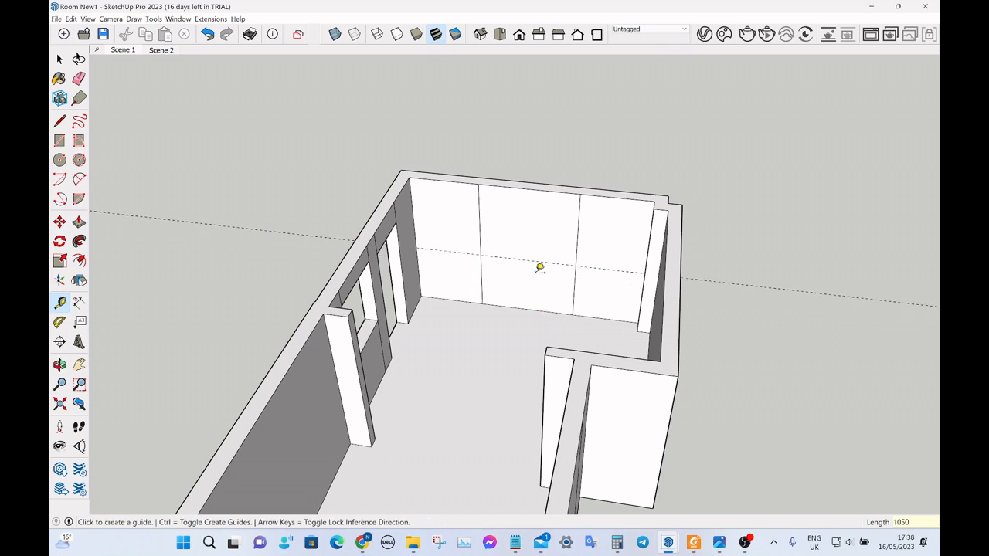
# Place a second horizontal guide 1100 mm above the sill guide on the end wall.
pyautogui.click(521, 259)
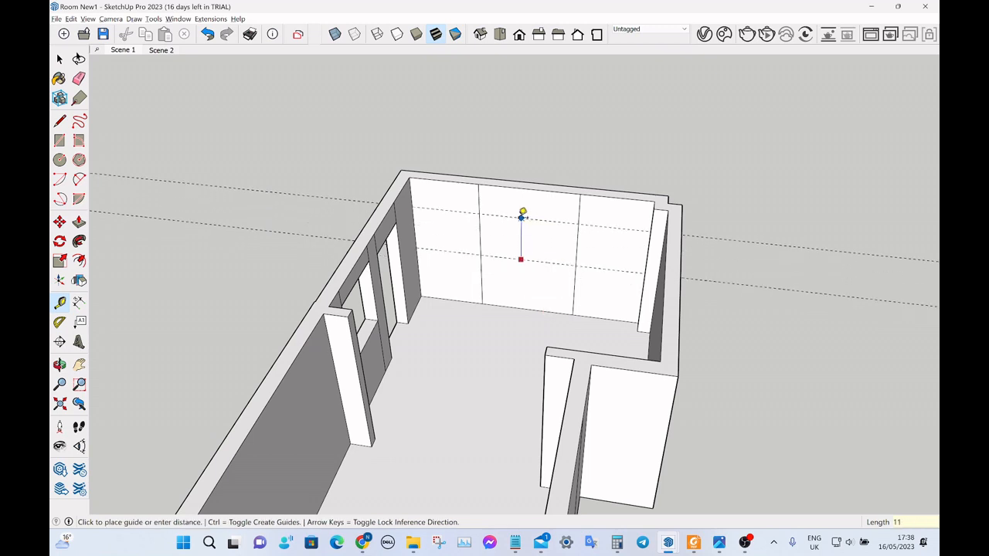
pyautogui.write('1100')
pyautogui.press('Return')
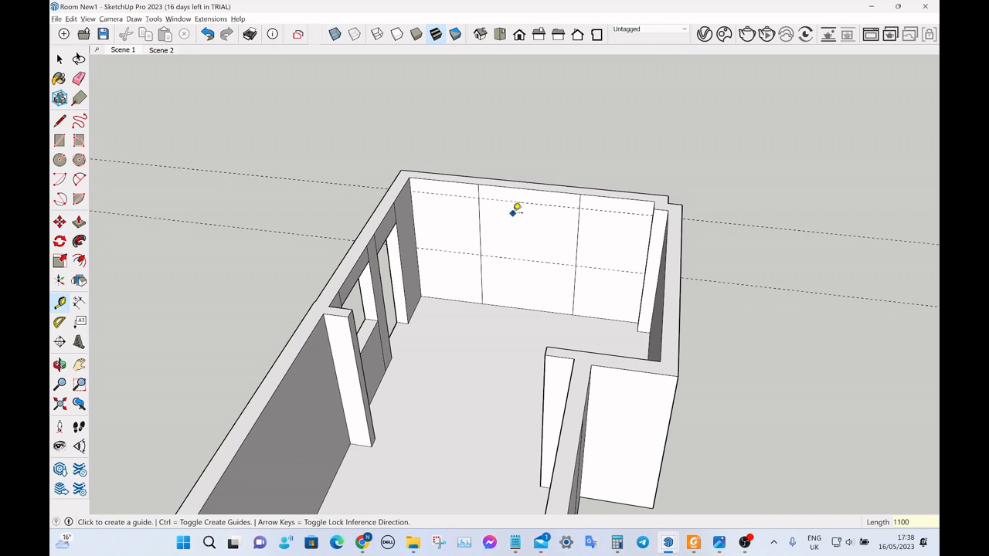
# Draw the window rectangle between the two guides across the middle panel of the end wall.
pyautogui.press('r')
pyautogui.click(479, 199)
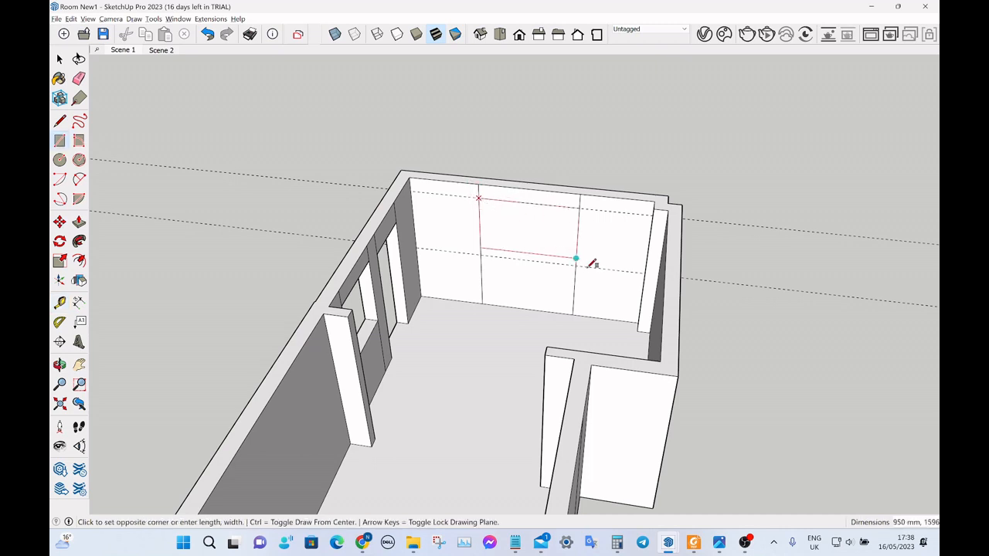
pyautogui.click(578, 264)
# Push/Pull the end wall's window rectangle outward through the wall thickness to cut the opening.
pyautogui.press('space')
pyautogui.click(539, 247)
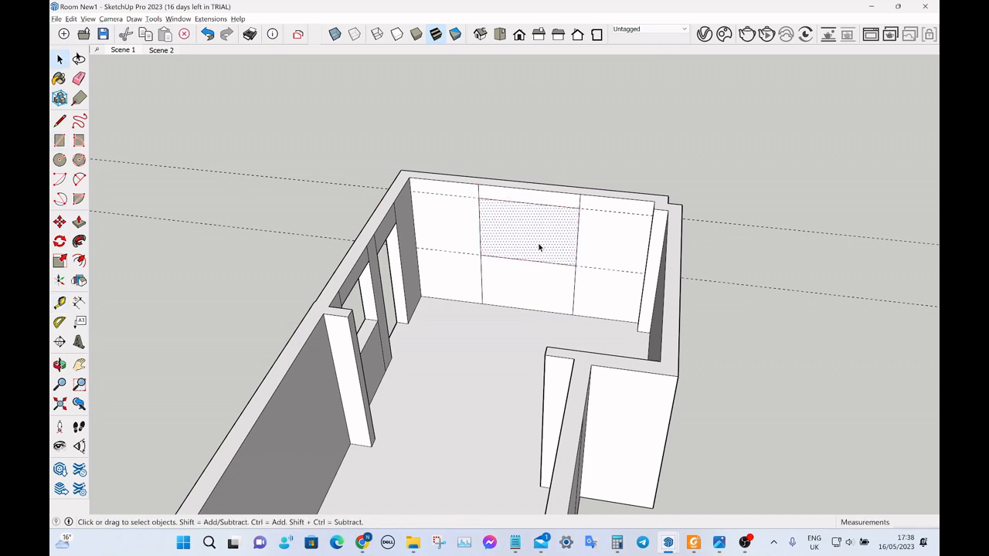
pyautogui.press('p')
pyautogui.click(536, 246)
pyautogui.click(518, 226)
pyautogui.press('space')
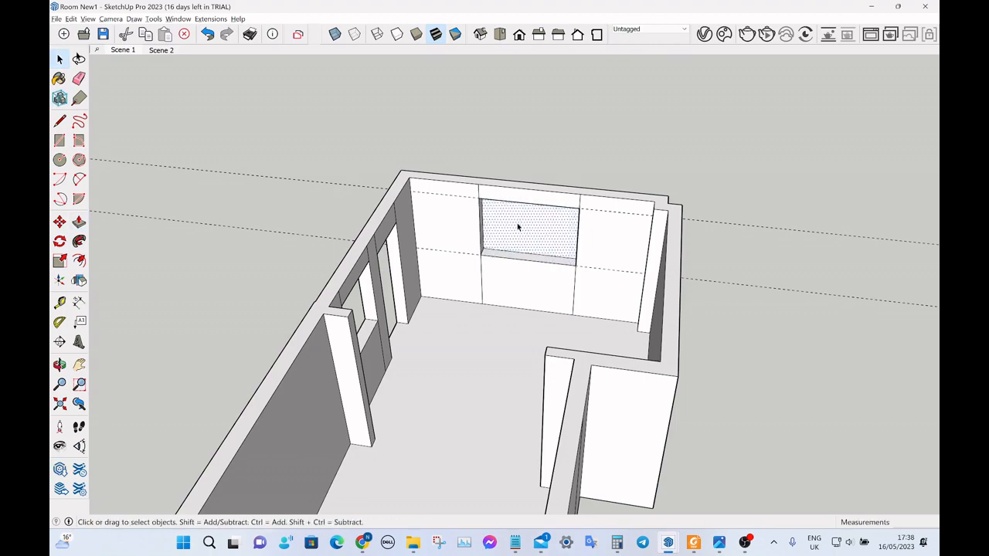
pyautogui.moveTo(517, 226); pyautogui.dragTo(505, 333, button='middle')
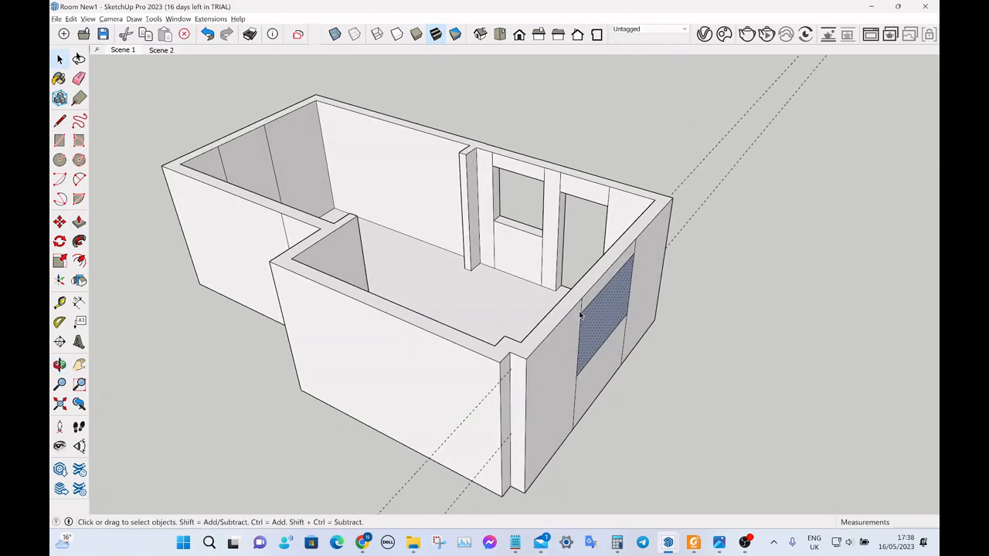
# Place a horizontal guide 2050 mm above the floor edge of the narrow door panel beside the projecting stub wall.
pyautogui.moveTo(578, 311); pyautogui.dragTo(689, 305, button='middle')
pyautogui.scroll(10, 689, 221)
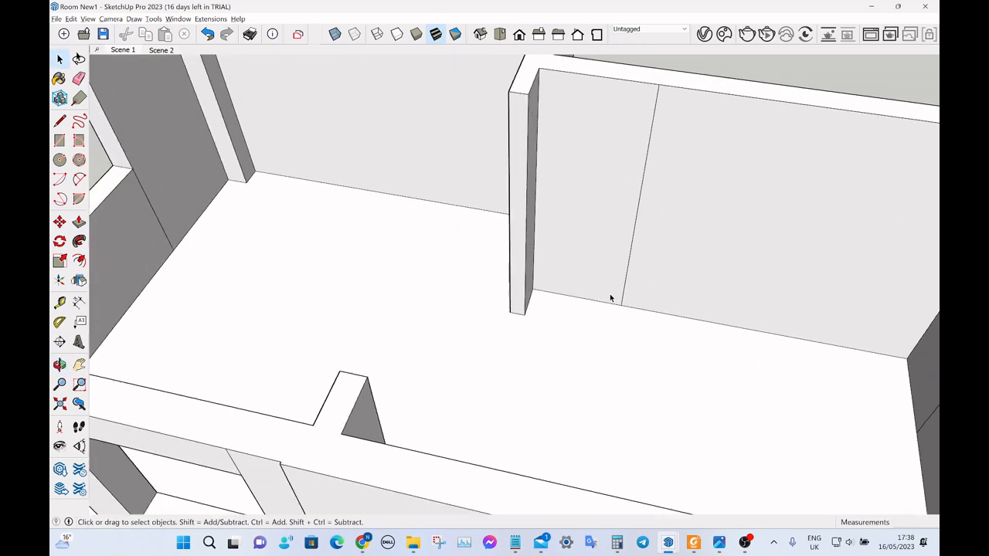
pyautogui.press('t')
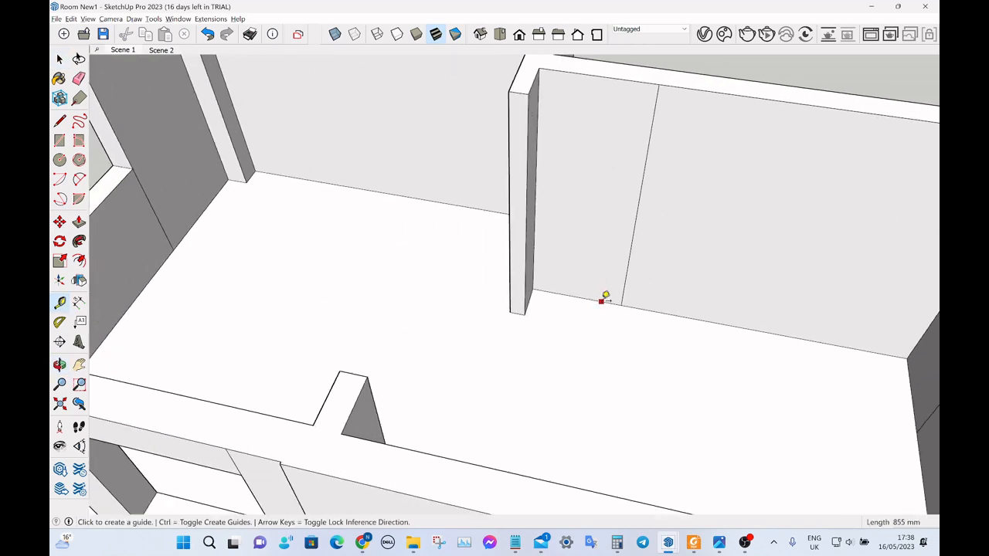
pyautogui.click(601, 301)
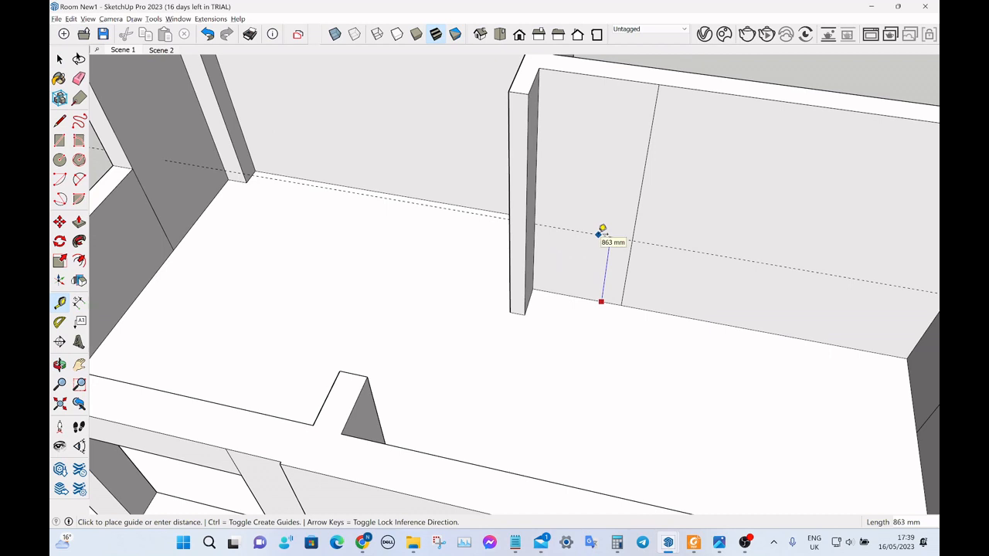
pyautogui.write('2050')
pyautogui.press('Return')
pyautogui.press('space')
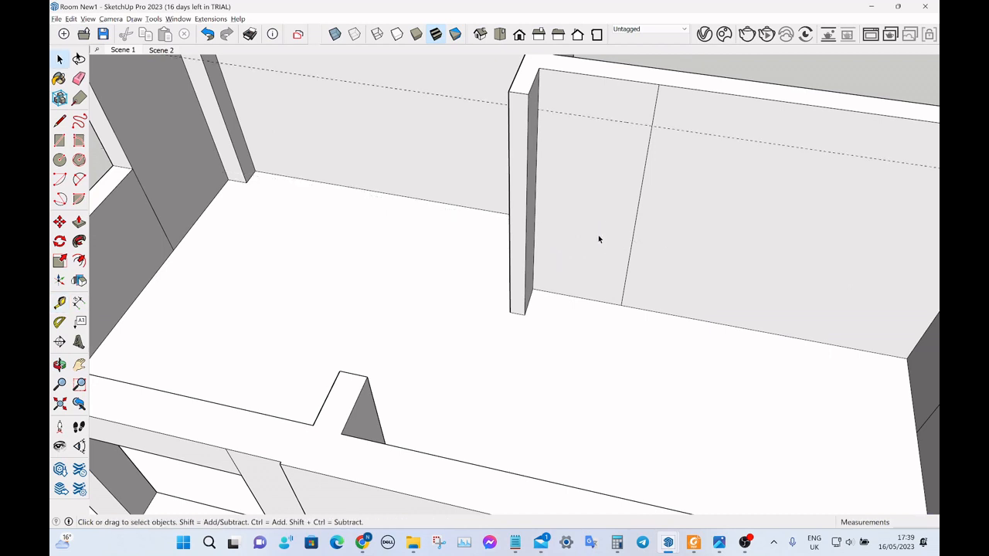
# Draw the door head line along the guide from the stub wall to the door panel's vertical edge.
pyautogui.scroll(2, 590, 224)
pyautogui.press('l')
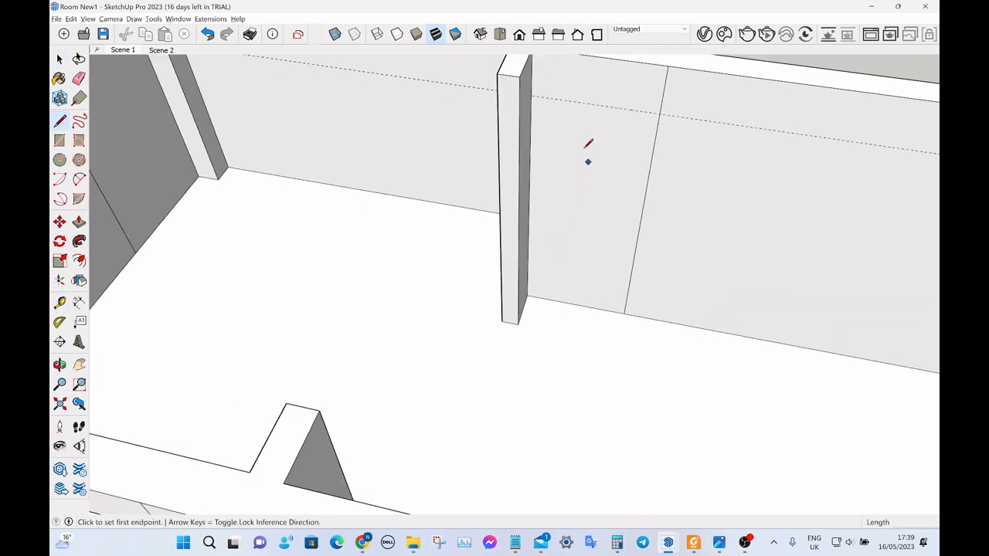
pyautogui.click(532, 96)
pyautogui.click(658, 114)
# Push/Pull the door face beside the stub wall outward through the wall thickness.
pyautogui.press('space')
pyautogui.click(616, 194)
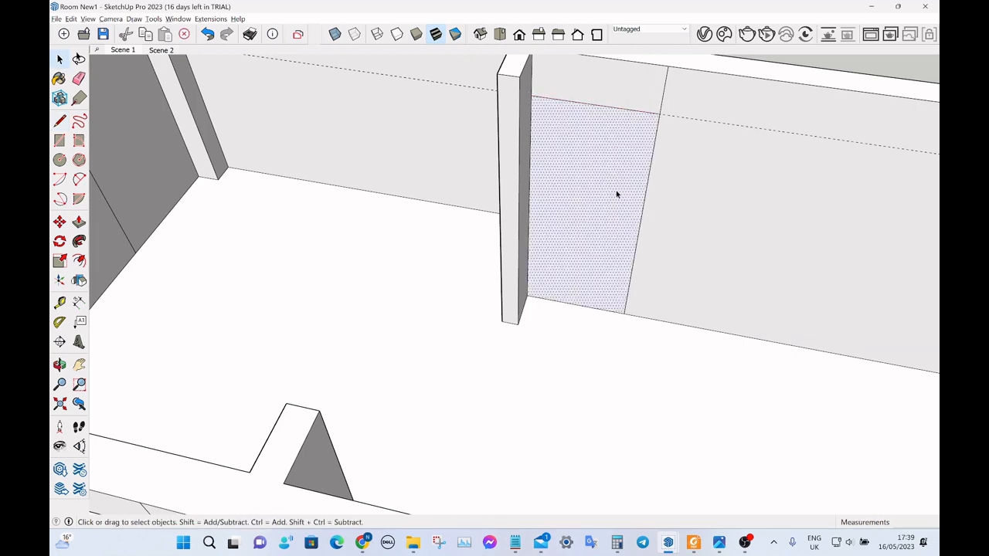
pyautogui.press('p')
pyautogui.click(601, 220)
pyautogui.click(593, 186)
pyautogui.press('space')
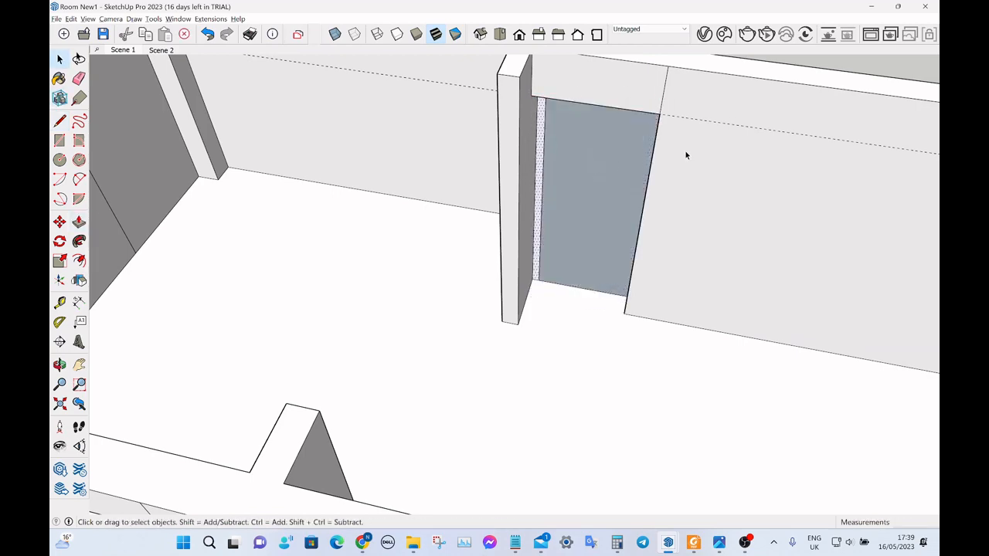
# Delete the remaining door face on the outer side of the wall to open the doorway.
pyautogui.moveTo(685, 155); pyautogui.dragTo(406, 163, button='middle')
pyautogui.scroll(-3, 592, 194)
pyautogui.click(561, 271)
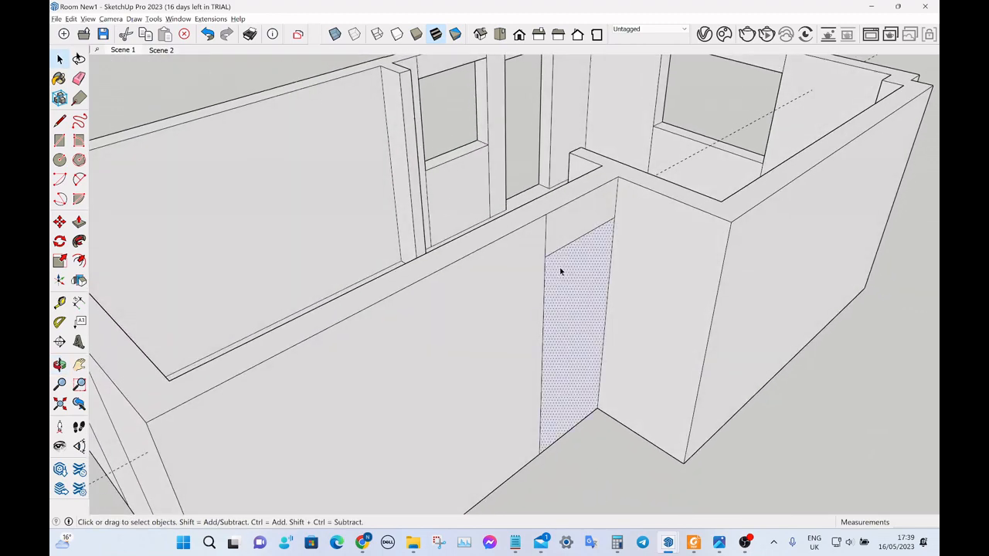
pyautogui.press('Delete')
# Push/Pull the doorway's jamb face flush with the side of the adjoining stub wall to remove the narrow strip.
pyautogui.moveTo(547, 261); pyautogui.dragTo(796, 206, button='middle')
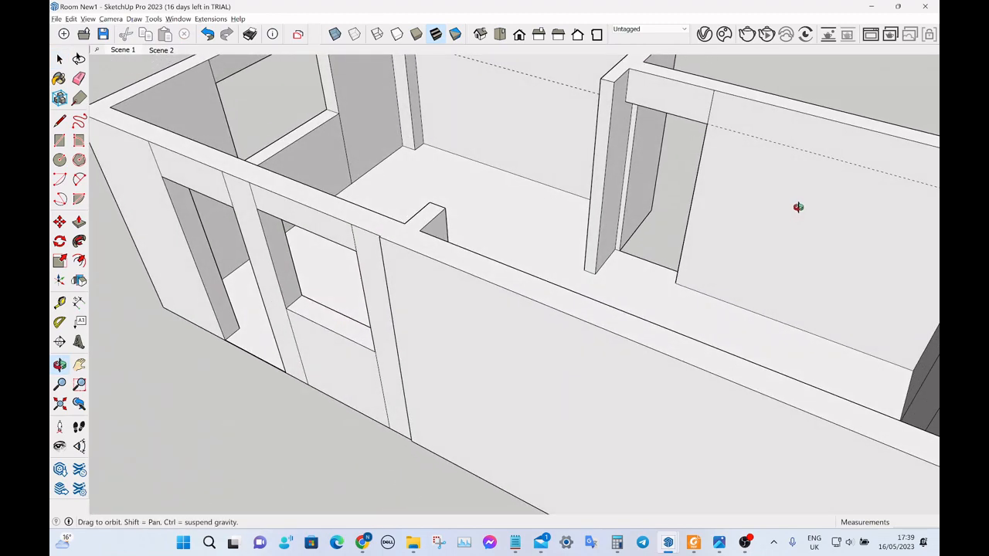
pyautogui.scroll(5, 659, 214)
pyautogui.click(605, 235)
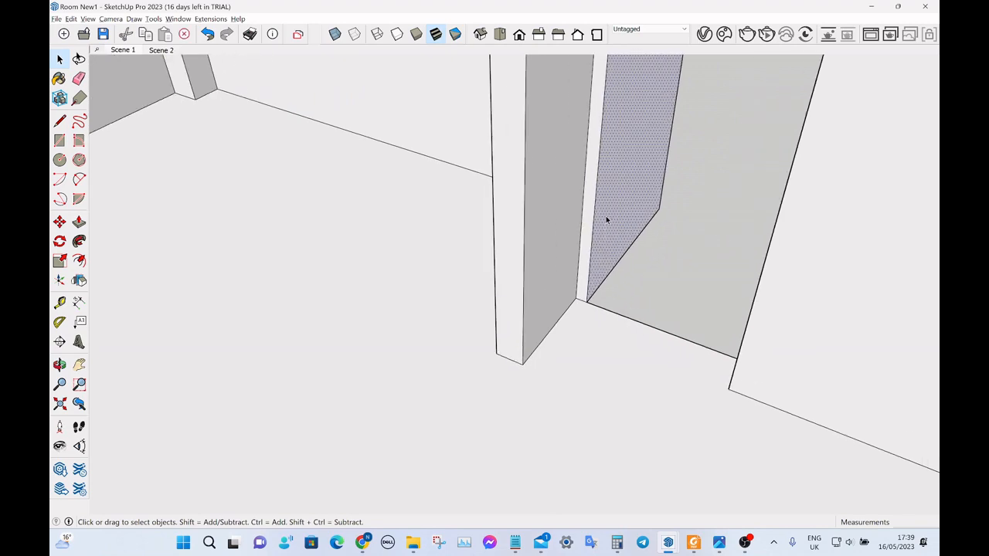
pyautogui.press('p')
pyautogui.click(605, 218)
pyautogui.click(576, 297)
pyautogui.press('space')
pyautogui.click(661, 289)
pyautogui.scroll(-6, 672, 267)
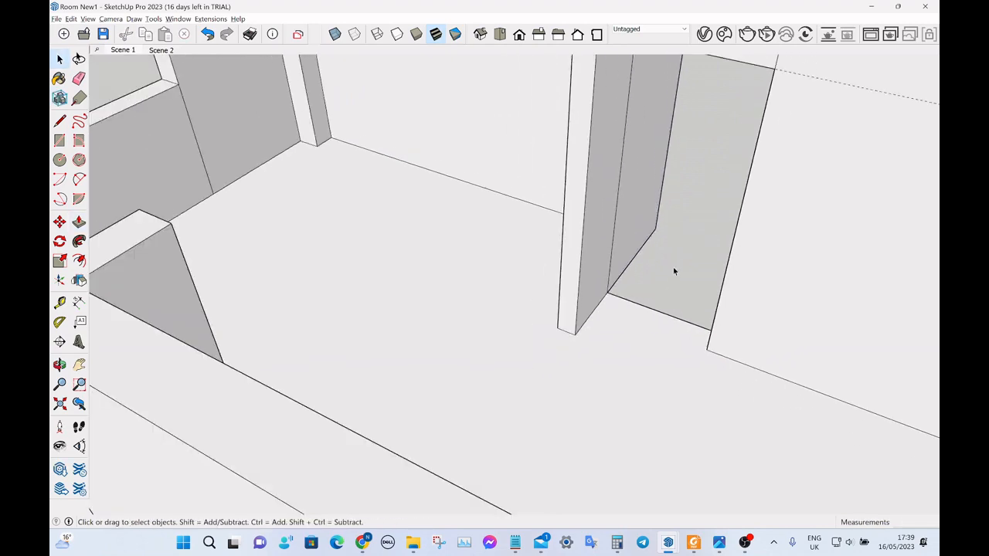
# Place a horizontal guide 1050 mm above the floor edge of the middle panel on the opposite end wall.
pyautogui.moveTo(542, 233); pyautogui.dragTo(677, 206, button='middle')
pyautogui.scroll(-3, 688, 257)
pyautogui.scroll(4, 565, 144)
pyautogui.scroll(-2, 600, 244)
pyautogui.scroll(-3, 601, 245)
pyautogui.moveTo(599, 237); pyautogui.dragTo(572, 174, button='middle')
pyautogui.scroll(8, 569, 201)
pyautogui.click(582, 223)
pyautogui.press('t')
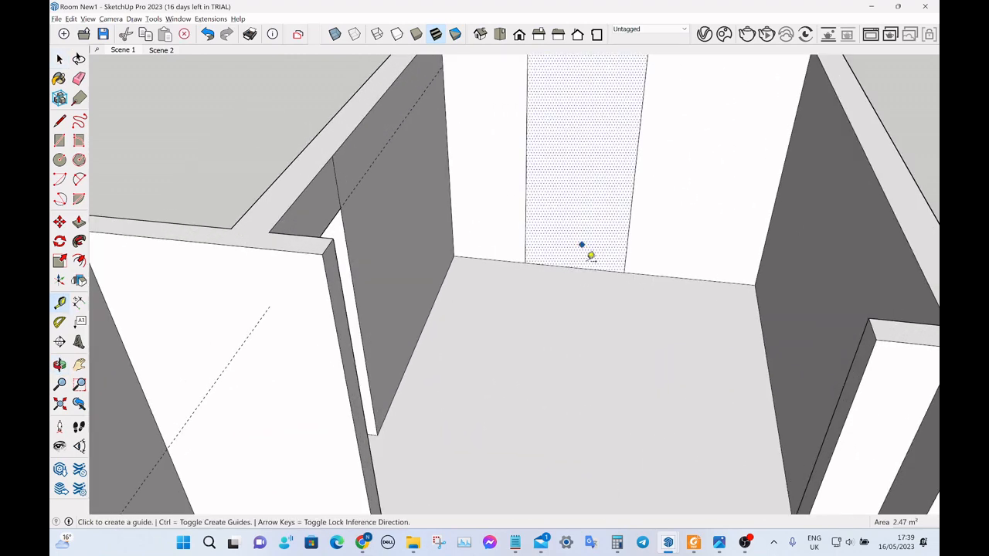
pyautogui.click(591, 268)
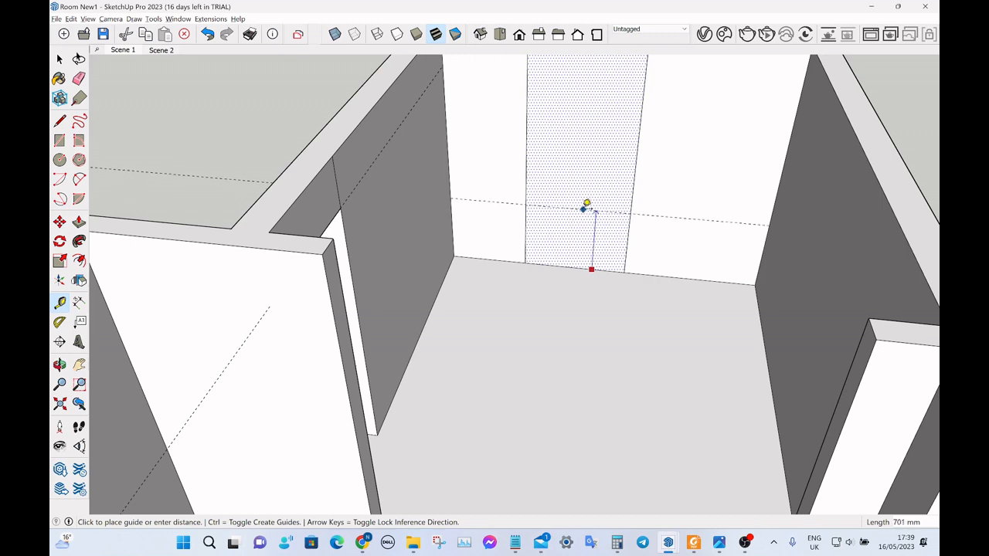
pyautogui.press('Return')
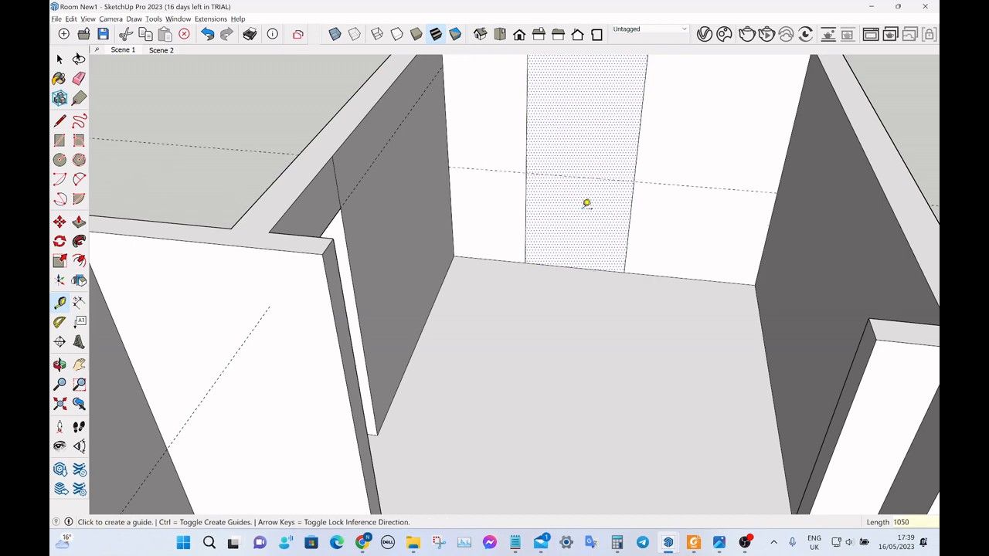
# Place a window head guide 1100 mm above the sill guide on the opposite end wall.
pyautogui.click(621, 175)
pyautogui.scroll(-6, 620, 177)
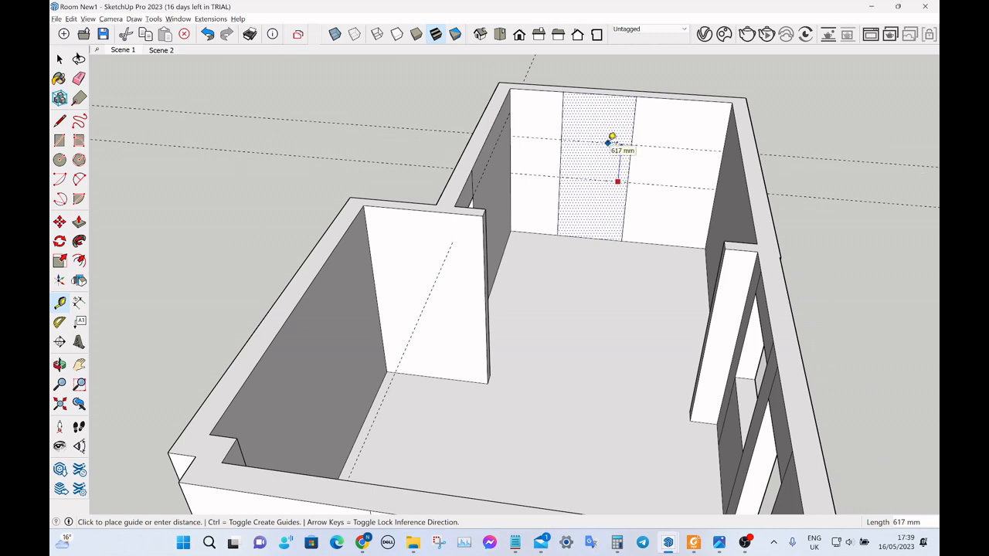
pyautogui.write('1100')
pyautogui.press('Return')
# Draw an 1100 mm high rectangle between the sill and head guides, spanning the middle panel of the far end wall.
pyautogui.press('r')
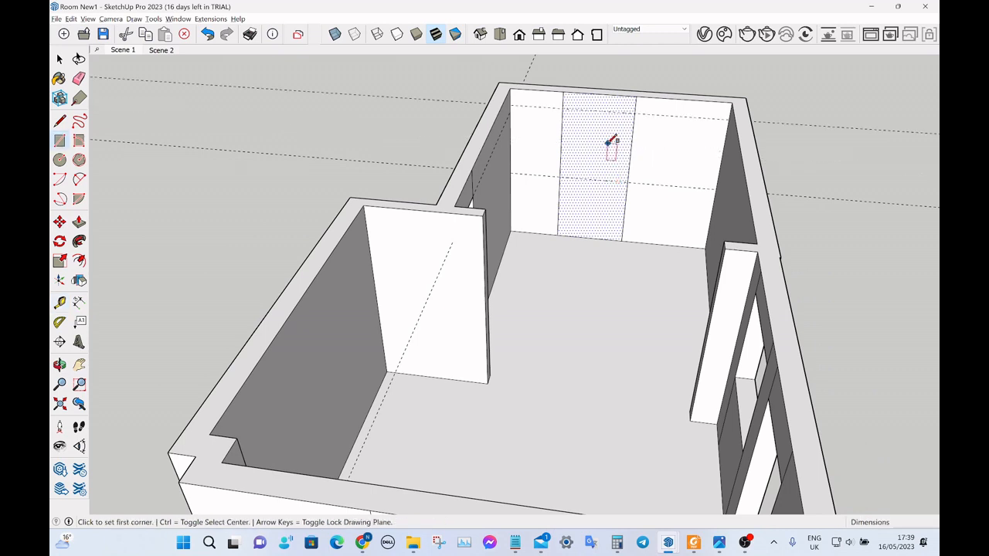
pyautogui.click(569, 103)
pyautogui.click(633, 175)
pyautogui.press('space')
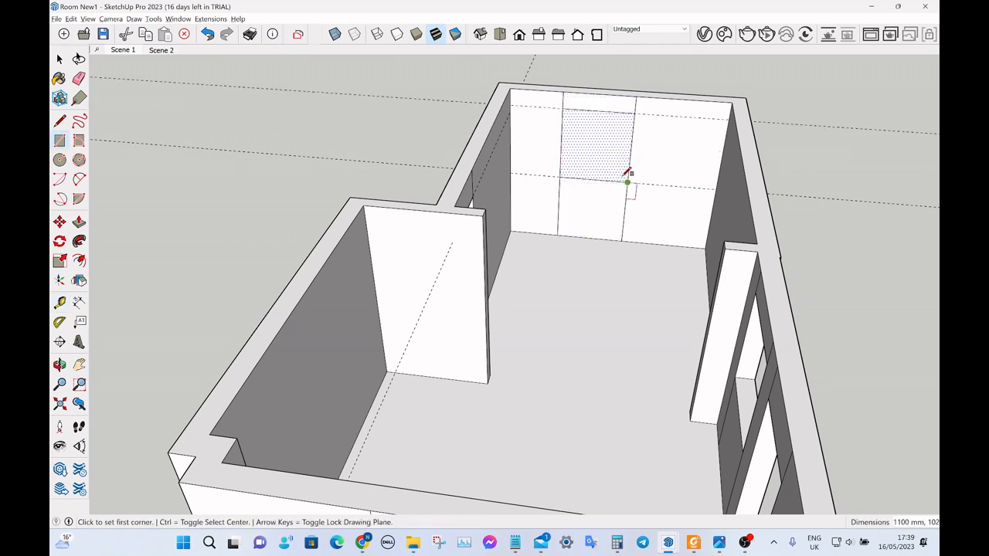
# Push the window rectangle 200 mm through the far end wall to cut the opening.
pyautogui.scroll(3, 618, 167)
pyautogui.press('p')
pyautogui.click(609, 167)
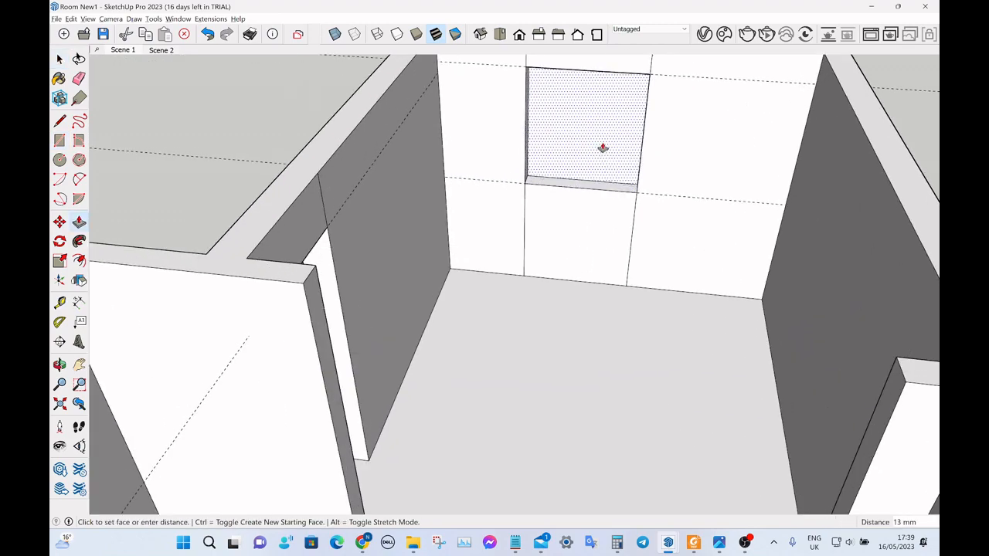
pyautogui.write('200')
pyautogui.press('Return')
pyautogui.press('space')
# Delete all guides from the room model.
pyautogui.scroll(-5, 575, 136)
pyautogui.moveTo(695, 128); pyautogui.dragTo(746, 198, button='middle')
pyautogui.scroll(4, 711, 210)
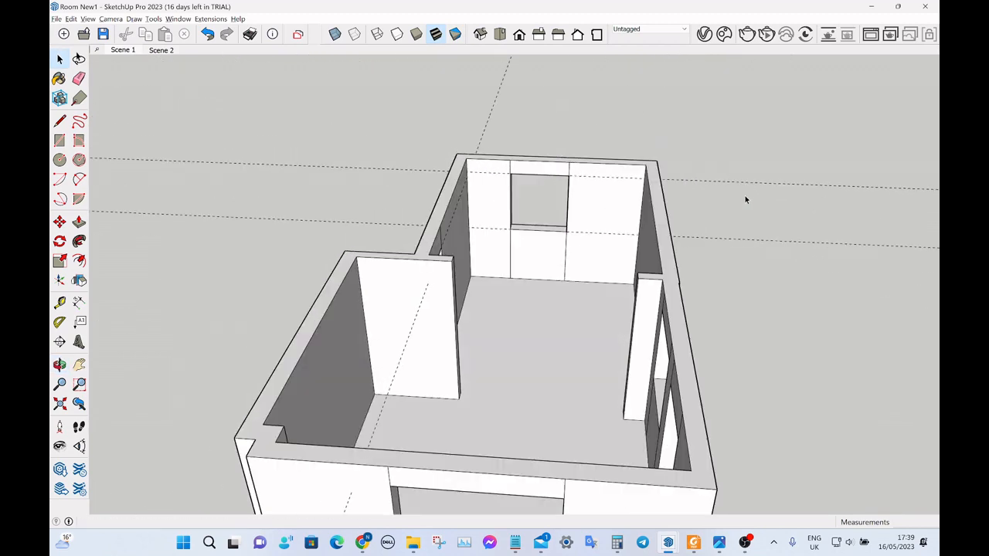
pyautogui.hotkey('shift', 'g')
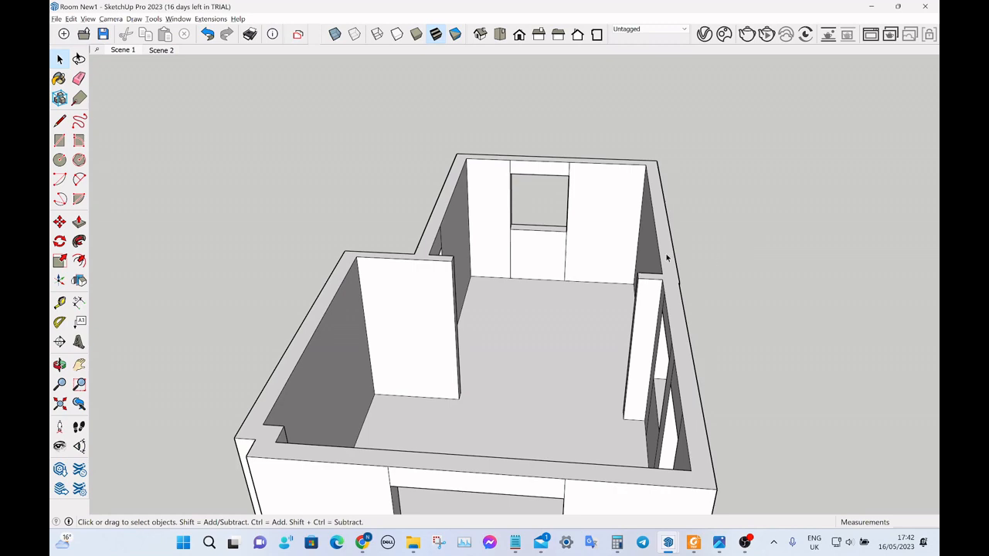
# Select the floor face with its bounding edges and make it a group.
pyautogui.moveTo(667, 258); pyautogui.dragTo(285, 314, button='middle')
pyautogui.scroll(-4, 607, 280)
pyautogui.moveTo(663, 279); pyautogui.dragTo(495, 291, button='middle')
pyautogui.scroll(3, 495, 291)
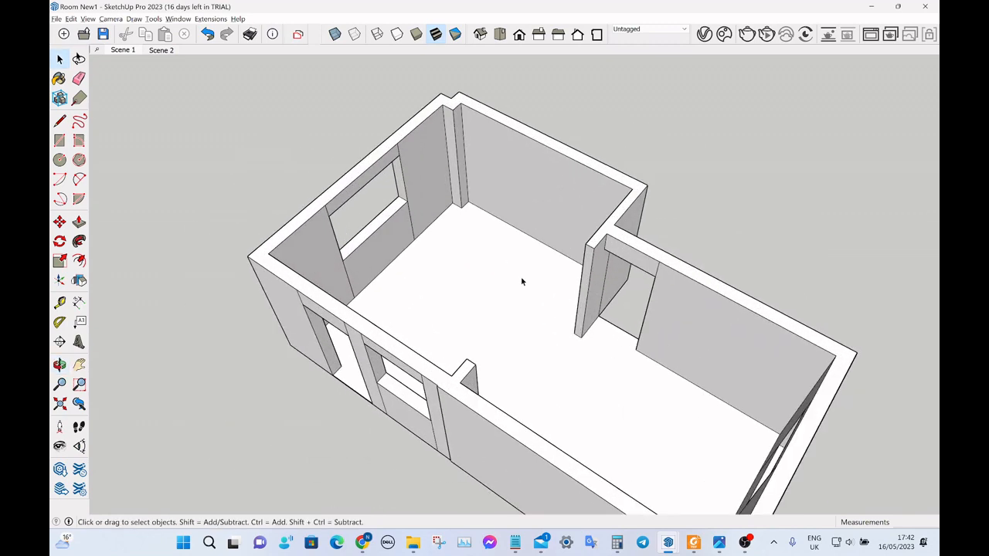
pyautogui.moveTo(574, 287); pyautogui.dragTo(543, 278, button='middle')
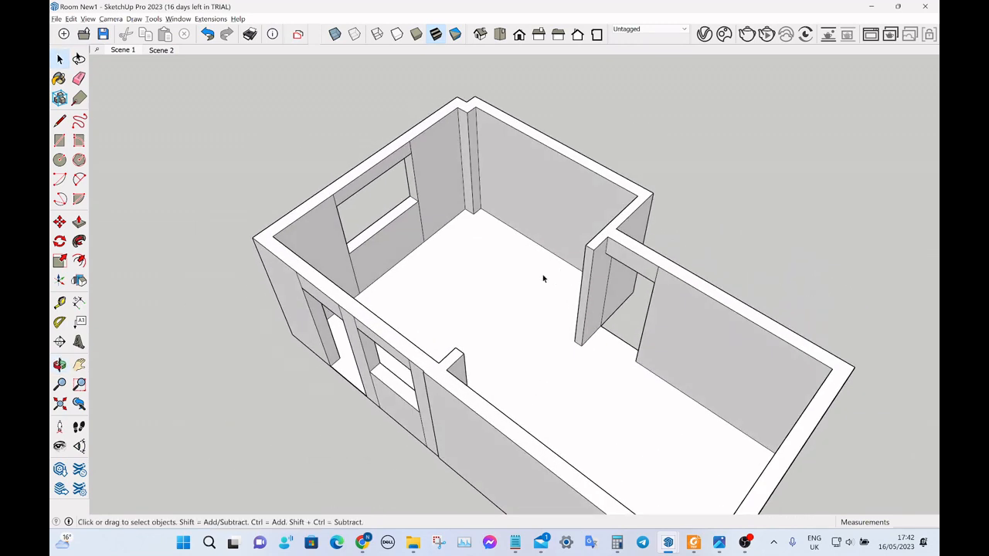
pyautogui.scroll(-2, 665, 265)
pyautogui.scroll(5, 516, 265)
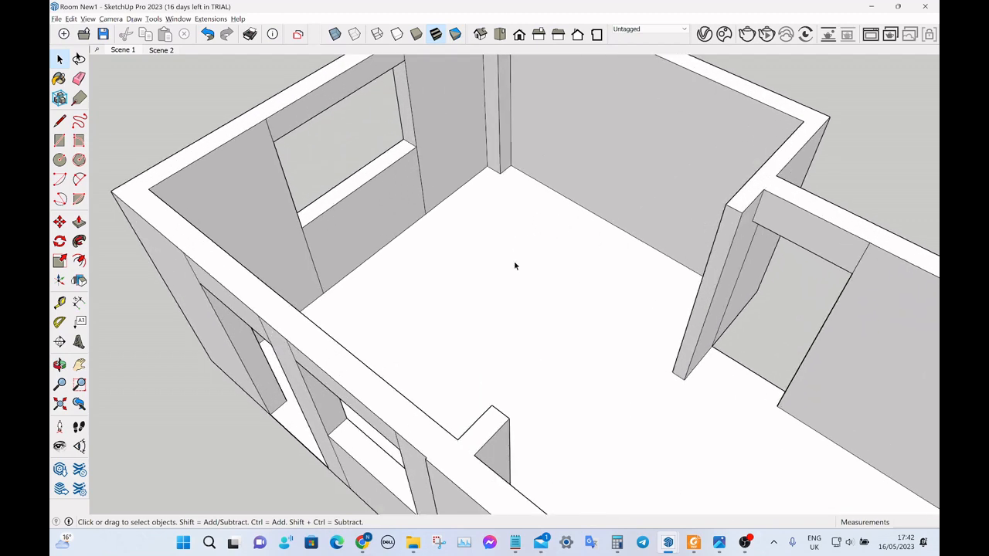
pyautogui.click(507, 251)
pyautogui.rightClick(480, 256)
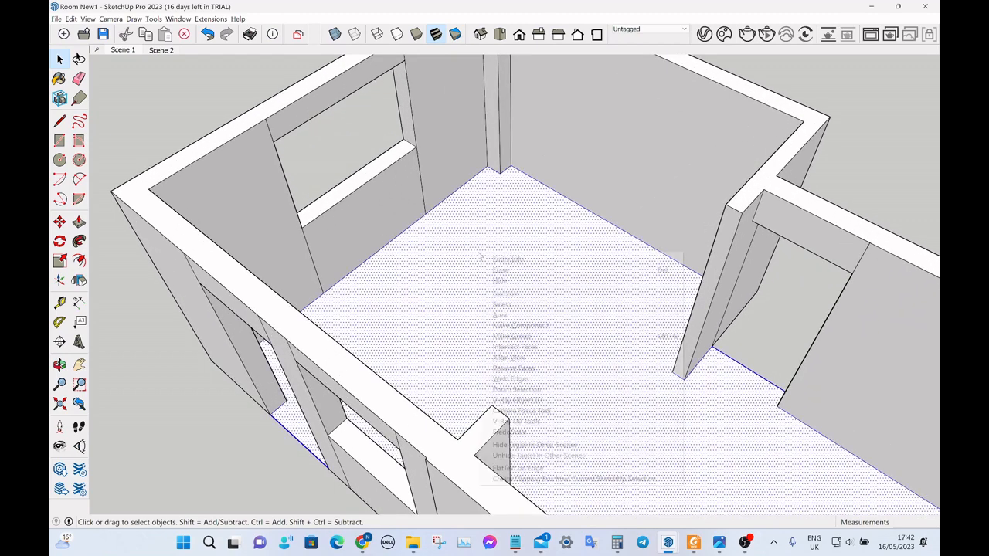
pyautogui.click(526, 337)
pyautogui.scroll(-3, 523, 331)
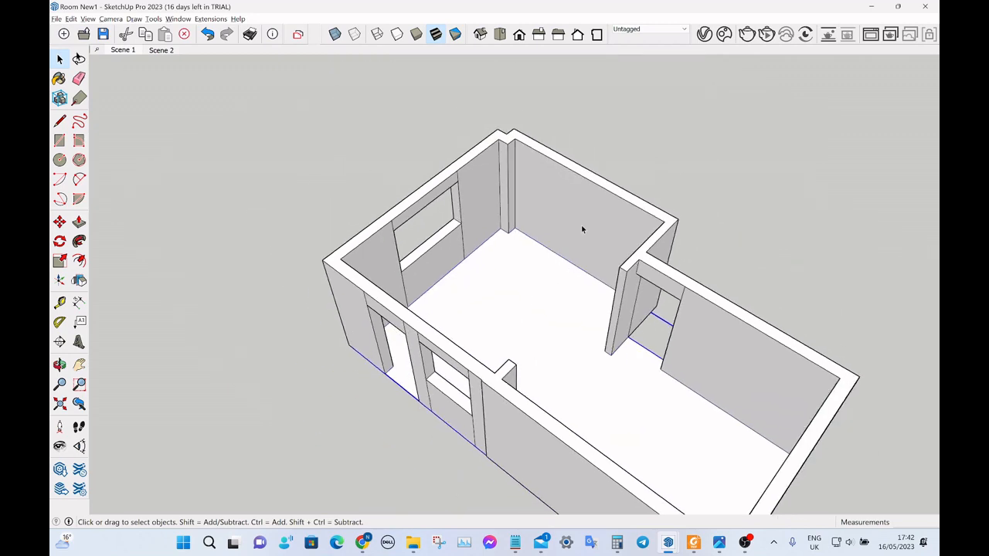
# Select all the connected wall geometry and make it a separate group.
pyautogui.tripleClick(582, 229)
pyautogui.rightClick(583, 228)
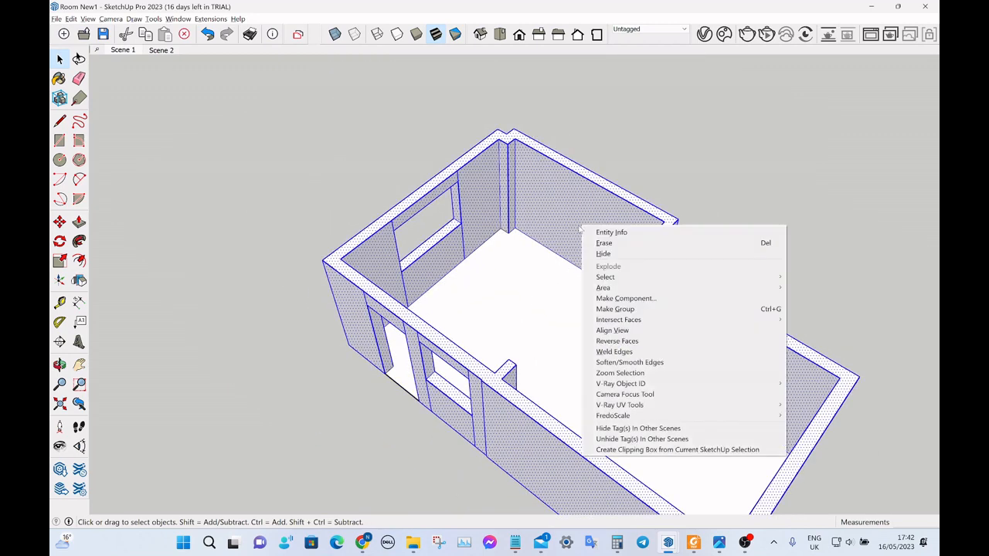
pyautogui.click(644, 307)
pyautogui.click(675, 203)
# Inspect the grouped room from several angles, ending with the window opening in the end wall beside the corner column.
pyautogui.moveTo(675, 203); pyautogui.dragTo(528, 268, button='middle')
pyautogui.scroll(3, 526, 267)
pyautogui.scroll(-3, 526, 268)
pyautogui.scroll(3, 467, 244)
pyautogui.scroll(-3, 471, 243)
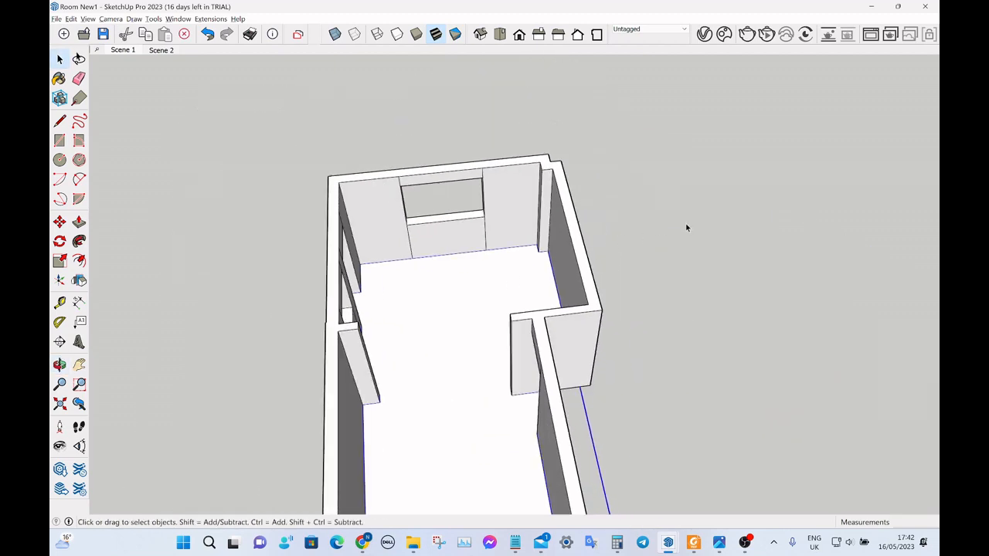
pyautogui.scroll(3, 468, 243)
pyautogui.moveTo(468, 240); pyautogui.dragTo(622, 234, button='middle')
pyautogui.click(454, 171)
pyautogui.scroll(-3, 455, 173)
pyautogui.scroll(4, 449, 222)
pyautogui.scroll(-4, 403, 239)
pyautogui.scroll(3, 525, 270)
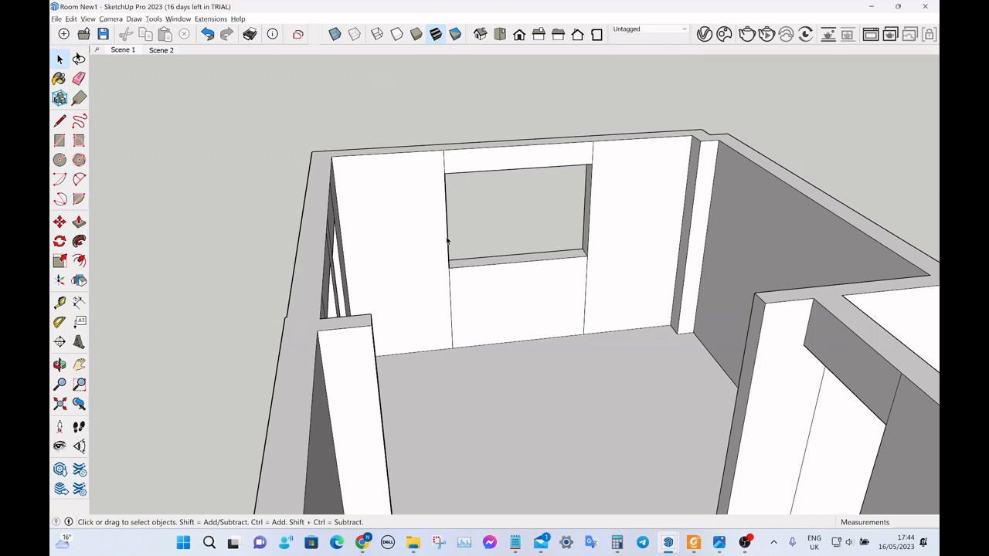
pyautogui.scroll(-4, 521, 229)
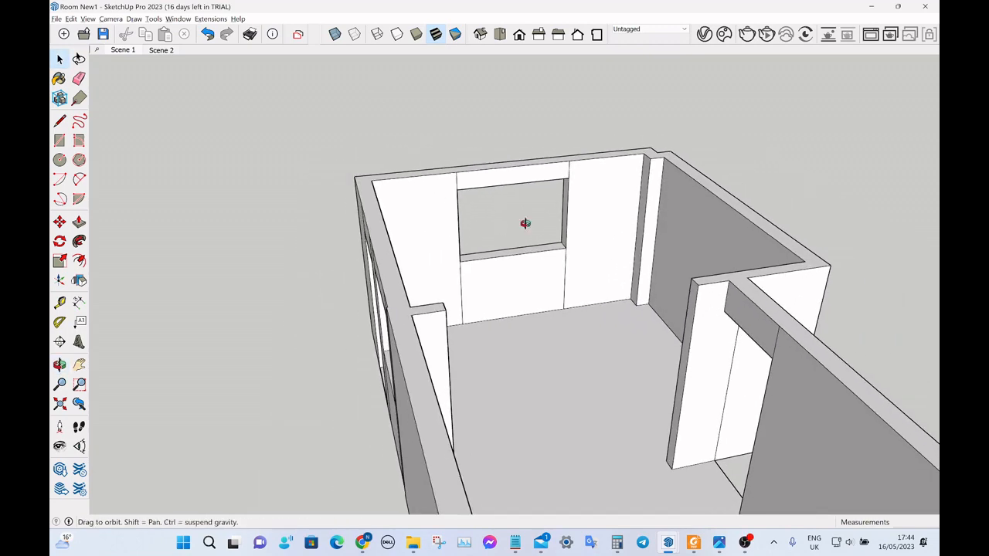
pyautogui.moveTo(570, 214); pyautogui.dragTo(464, 235, button='middle')
pyautogui.scroll(2, 464, 235)
pyautogui.moveTo(532, 236); pyautogui.dragTo(600, 224, button='middle')
pyautogui.scroll(-2, 516, 216)
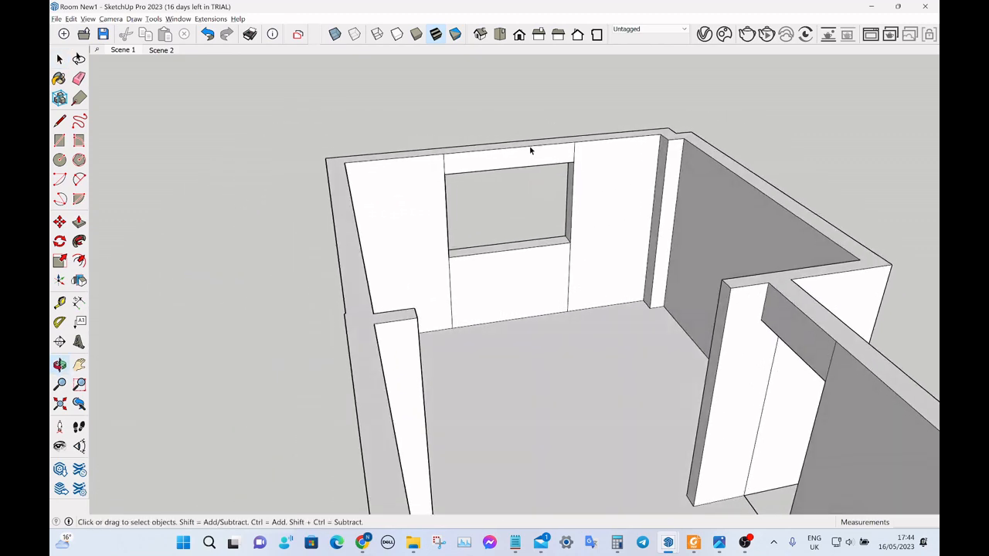
pyautogui.scroll(2, 545, 190)
pyautogui.moveTo(580, 158); pyautogui.dragTo(525, 185, button='middle')
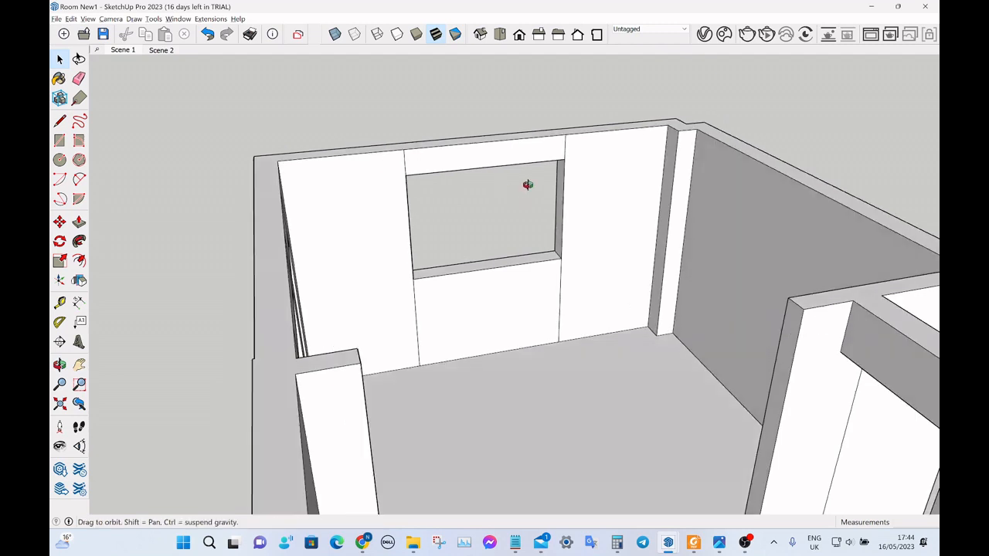
pyautogui.scroll(2, 540, 177)
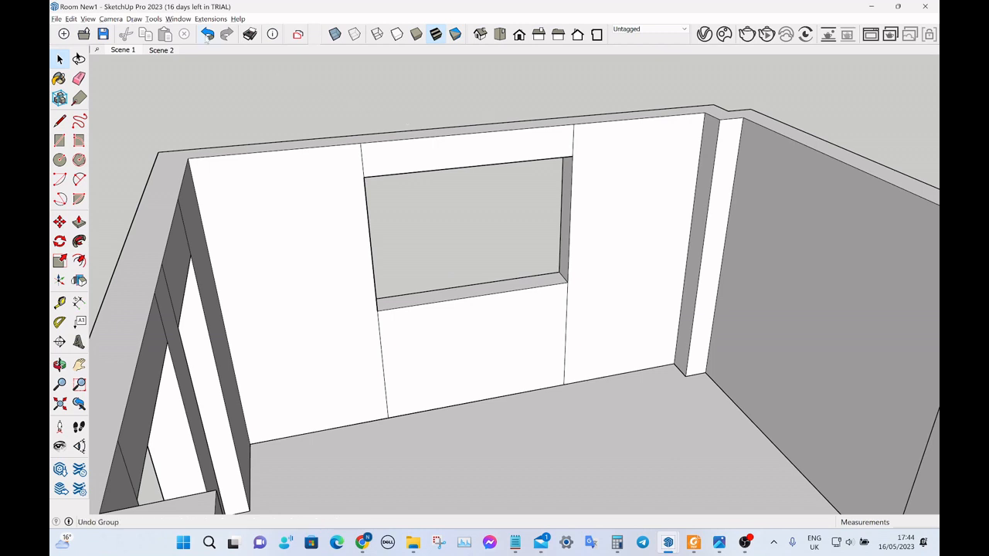
# Show the Components tray and place it clear of the window opening.
pyautogui.click(178, 18)
pyautogui.moveTo(197, 42)
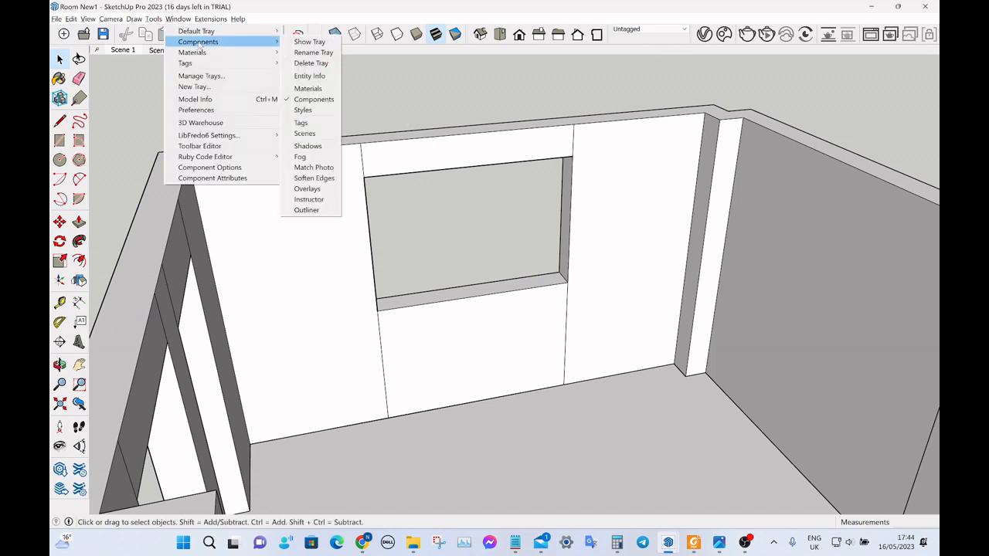
pyautogui.click(309, 42)
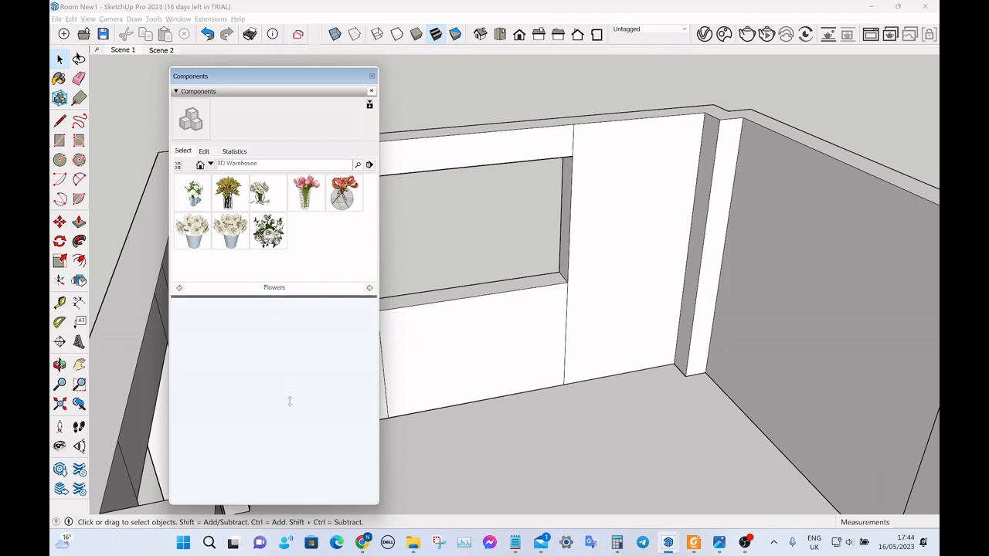
pyautogui.moveTo(290, 401); pyautogui.dragTo(290, 402)
pyautogui.moveTo(285, 91); pyautogui.dragTo(769, 103)
# Open the Windows component collection and enlarge the area that lists its thumbnails.
pyautogui.click(694, 177)
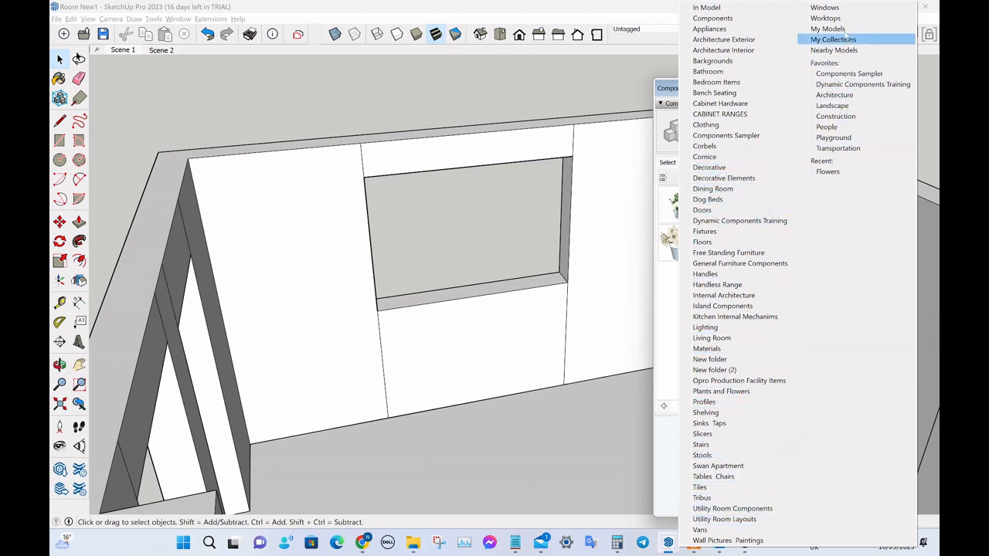
pyautogui.click(825, 7)
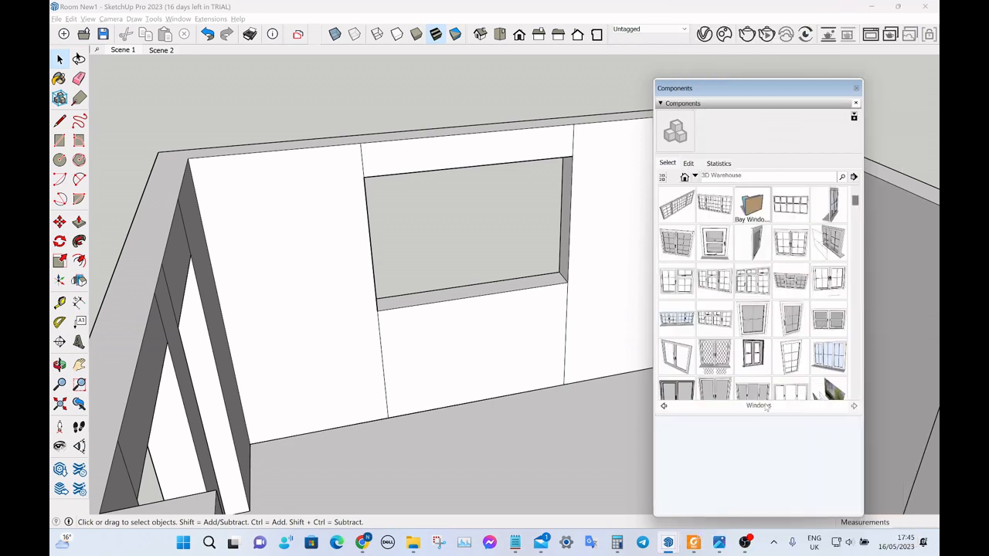
pyautogui.moveTo(768, 510); pyautogui.dragTo(768, 511)
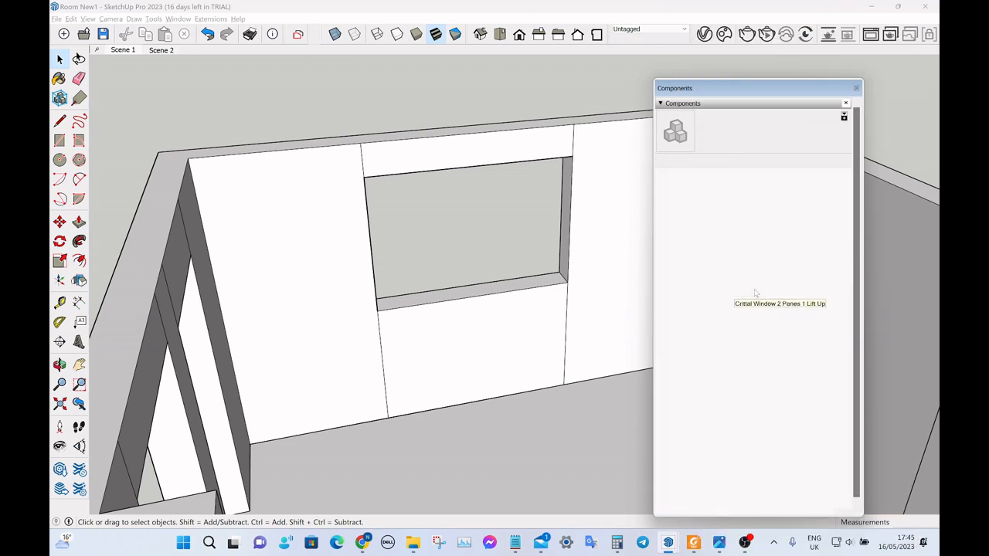
# Find the Plain Window 3 Panes 1100mm Height component and insert it at the end wall's window opening.
pyautogui.scroll(-3, 778, 347)
pyautogui.scroll(-3, 778, 346)
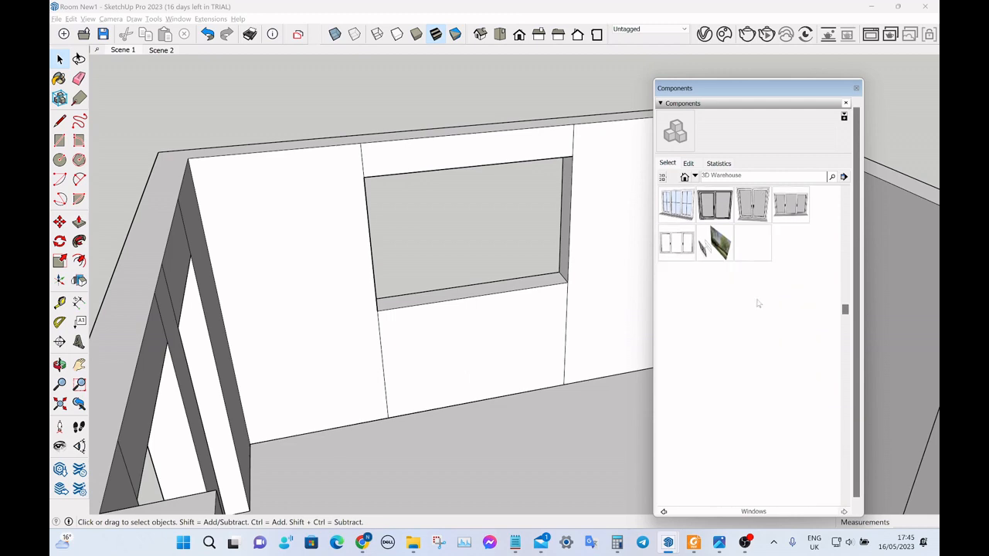
pyautogui.scroll(-4, 765, 344)
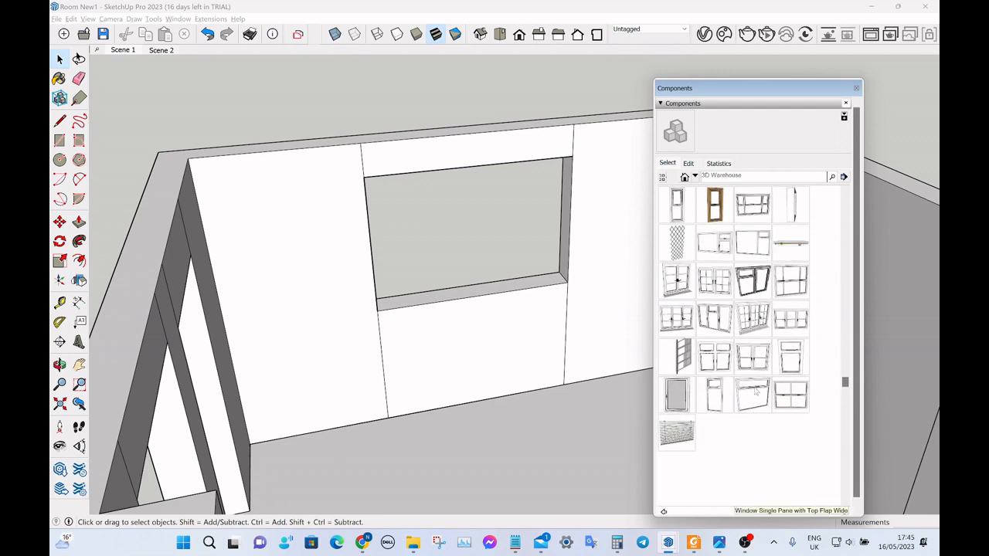
pyautogui.scroll(2, 759, 386)
pyautogui.scroll(4, 753, 353)
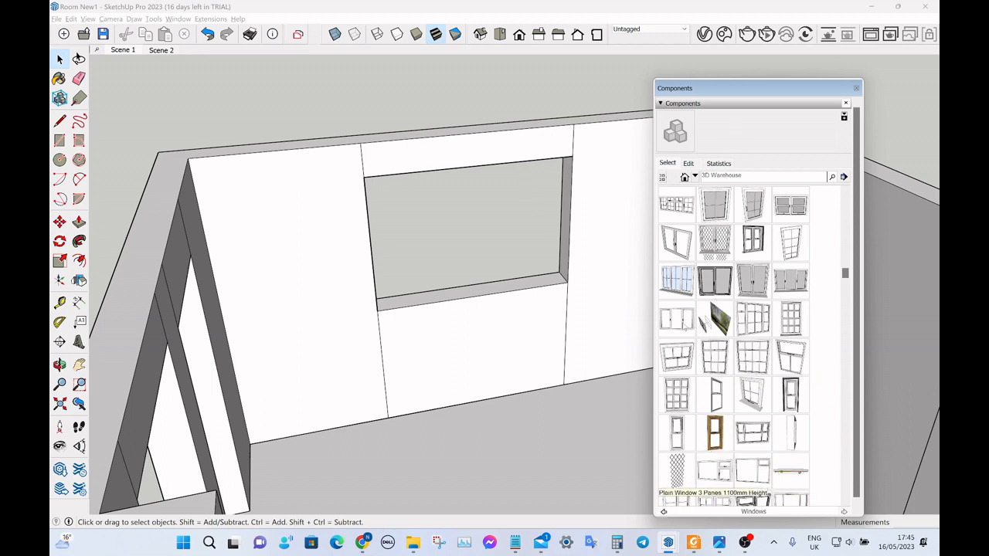
pyautogui.click(678, 319)
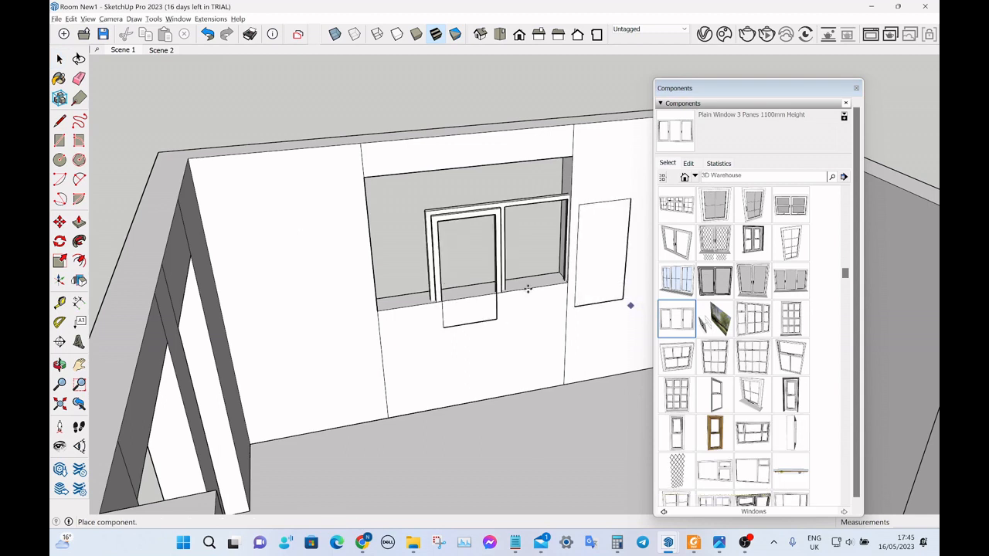
pyautogui.click(531, 286)
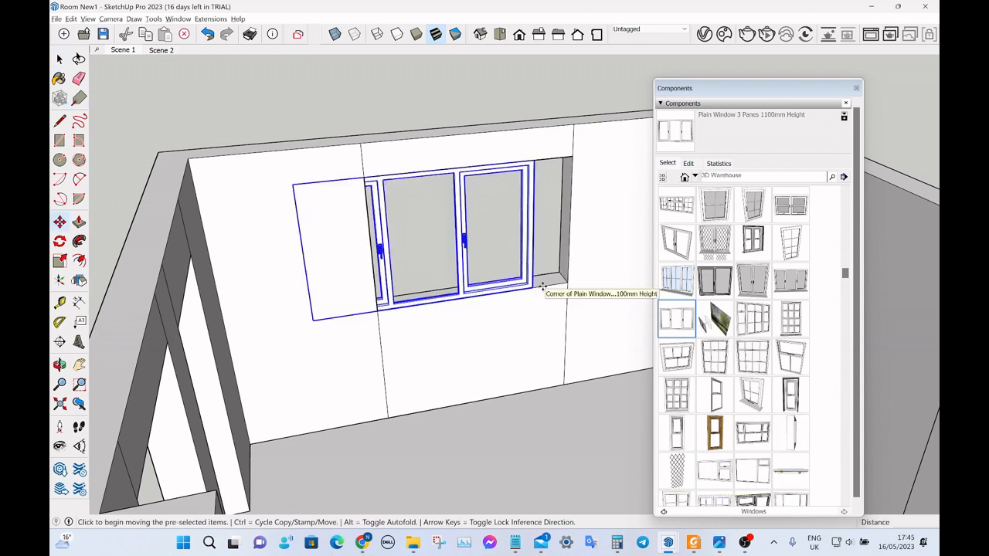
# Move the window component by its lower corner onto the matching lower corner of the wall opening.
pyautogui.press('space')
pyautogui.scroll(3, 434, 281)
pyautogui.scroll(-3, 240, 247)
pyautogui.scroll(2, 523, 268)
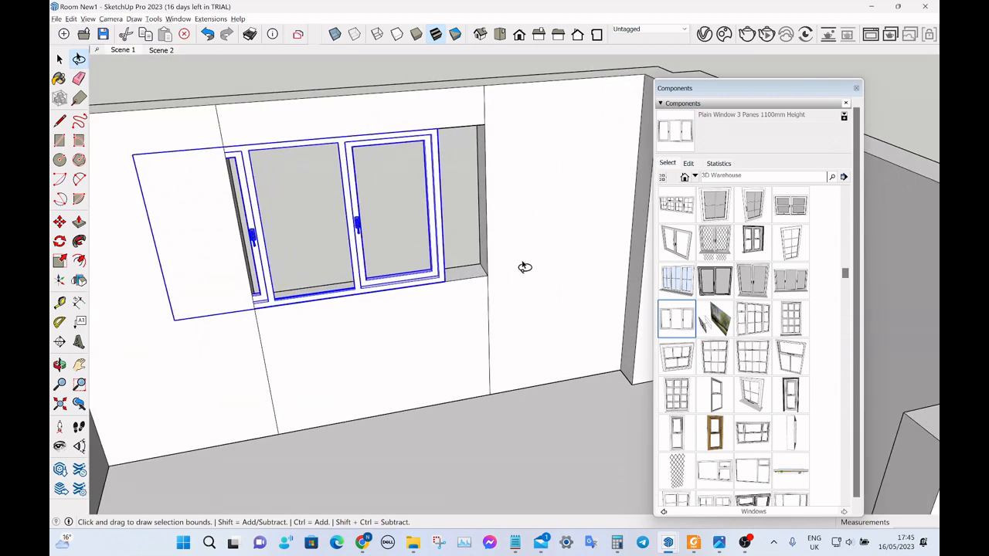
pyautogui.scroll(5, 464, 282)
pyautogui.scroll(2, 464, 282)
pyautogui.press('m')
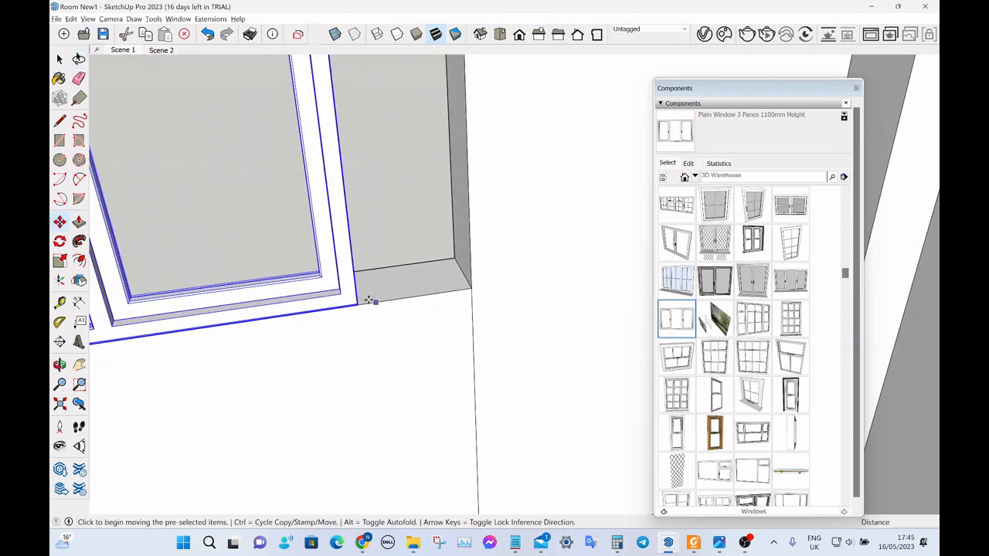
pyautogui.click(358, 304)
pyautogui.click(472, 290)
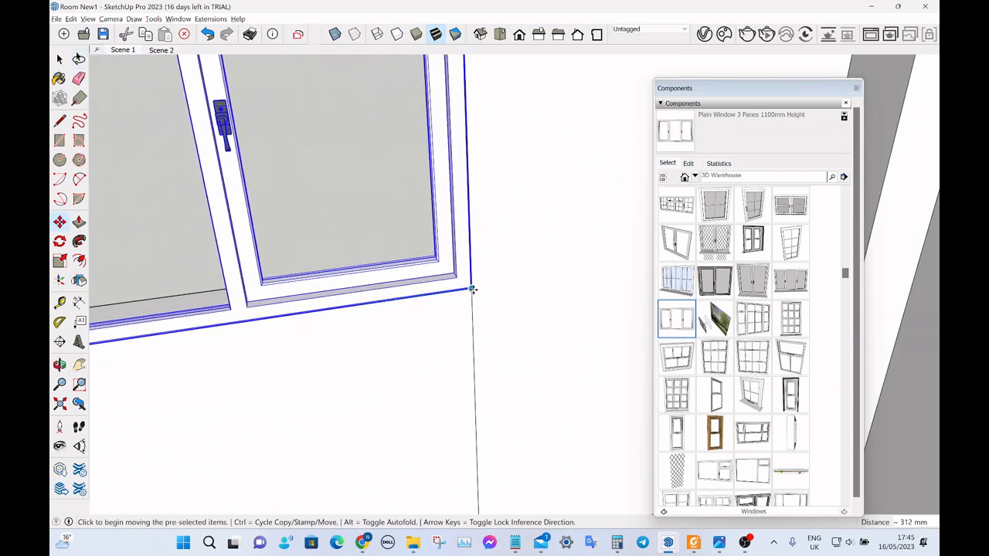
pyautogui.press('space')
# Scale the three-pane window along the green axis to about 0.89 so its overhanging side meets the edge of the wall opening.
pyautogui.scroll(-2, 497, 292)
pyautogui.scroll(-3, 497, 291)
pyautogui.moveTo(489, 276); pyautogui.dragTo(395, 215, button='middle')
pyautogui.scroll(2, 394, 215)
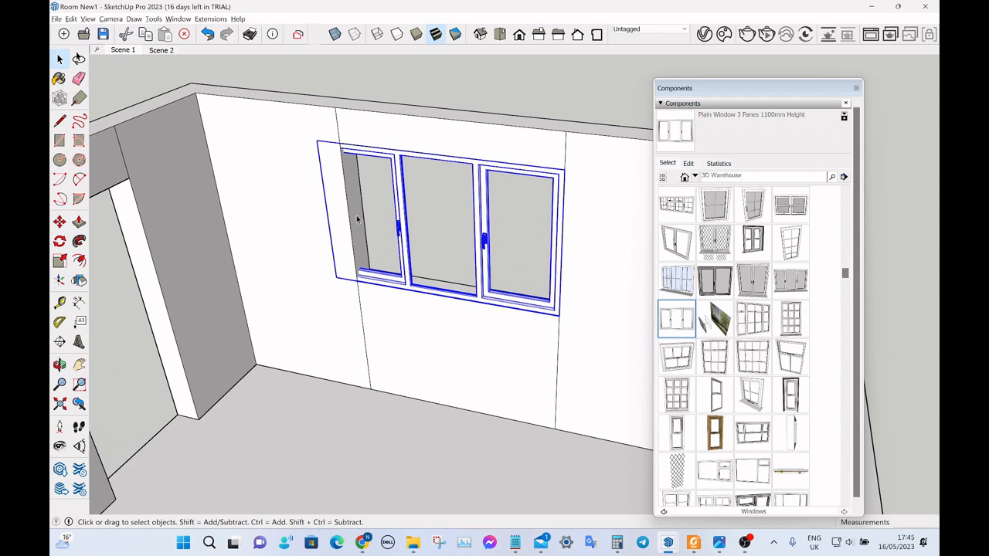
pyautogui.hotkey('ctrl', 'z')
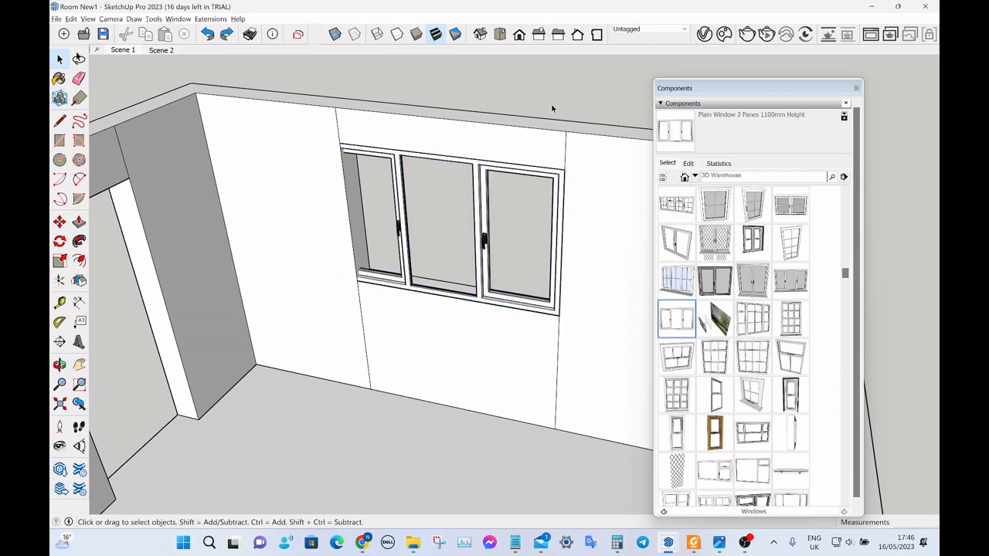
pyautogui.click(405, 232)
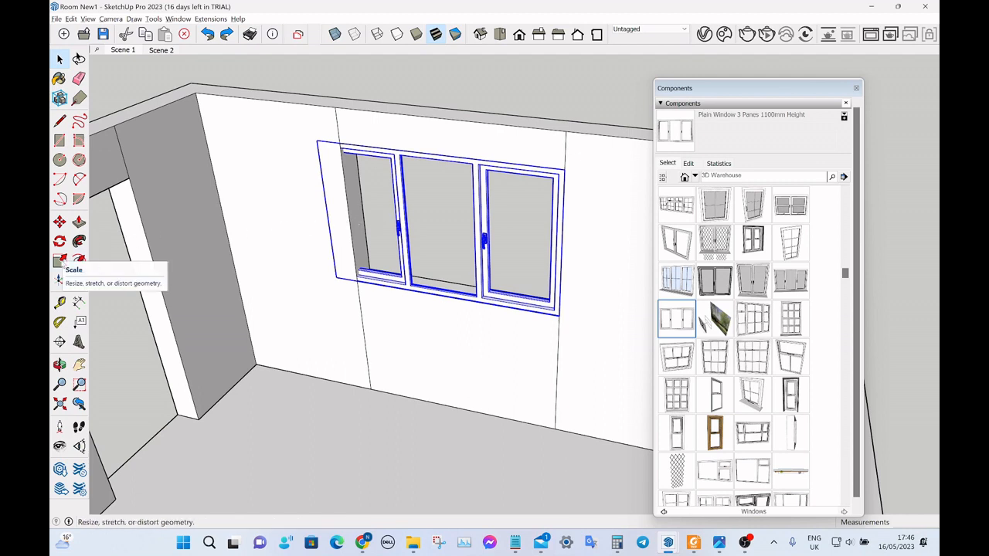
pyautogui.click(59, 261)
pyautogui.scroll(6, 333, 224)
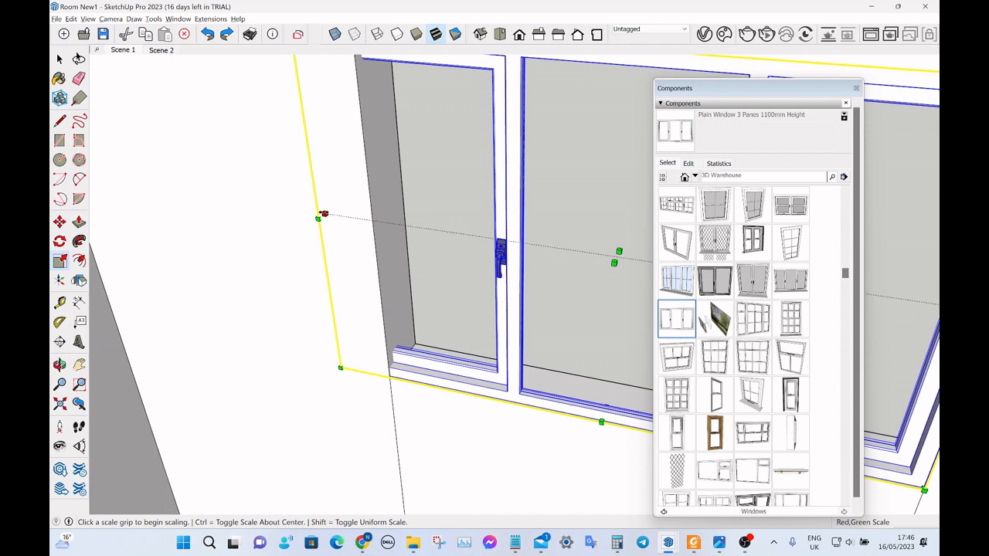
pyautogui.click(324, 214)
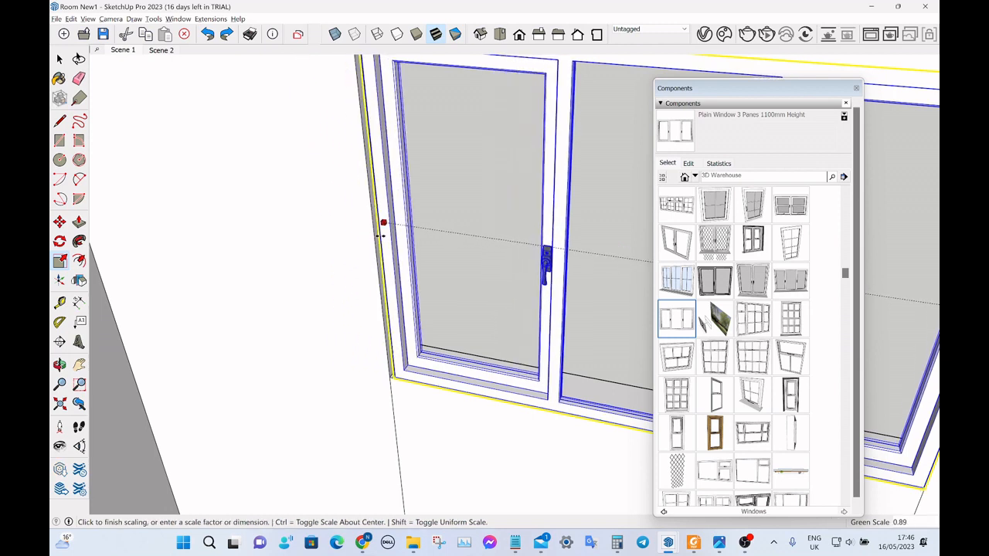
pyautogui.click(378, 232)
pyautogui.press('space')
# Move the window component through the wall thickness by its lower corner to the outer corner of the opening's sill.
pyautogui.scroll(-5, 276, 233)
pyautogui.scroll(-5, 276, 233)
pyautogui.moveTo(479, 208)
pyautogui.mouseDown(button='middle')
pyautogui.moveTo(126, 194)
pyautogui.moveTo(150, 199)
pyautogui.moveTo(104, 228)
pyautogui.mouseUp(button='middle')
pyautogui.scroll(-2, 126, 194)
pyautogui.scroll(2, 438, 164)
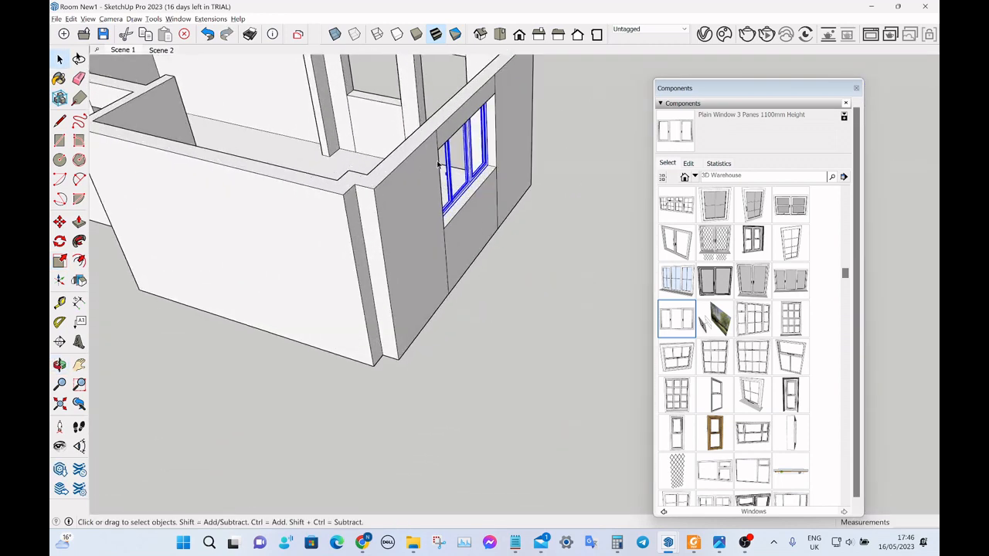
pyautogui.scroll(3, 438, 164)
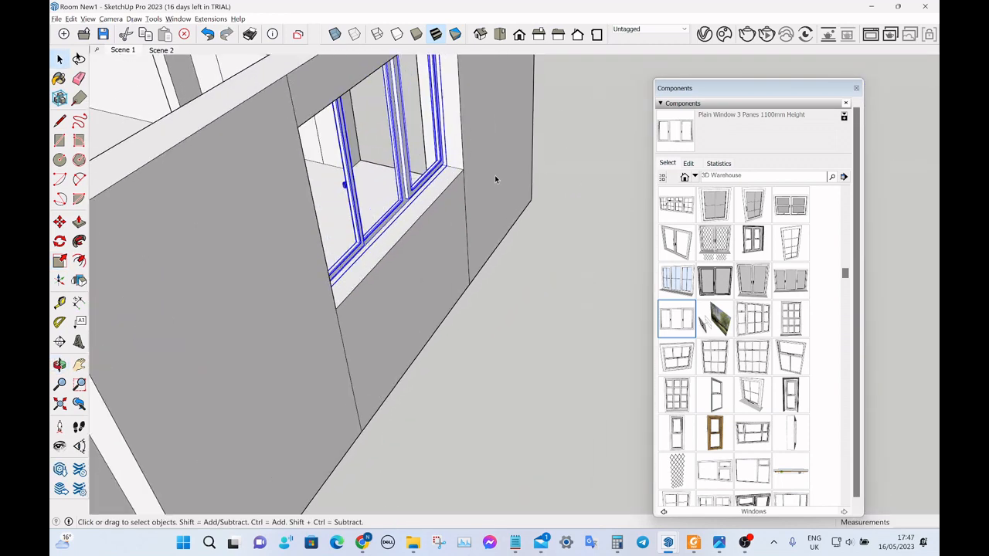
pyautogui.scroll(3, 490, 162)
pyautogui.press('m')
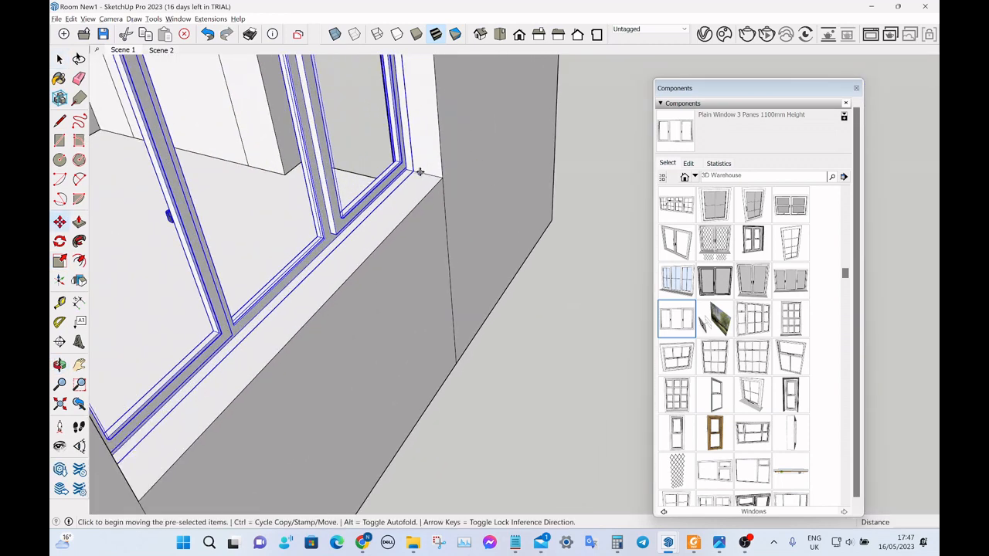
pyautogui.click(418, 170)
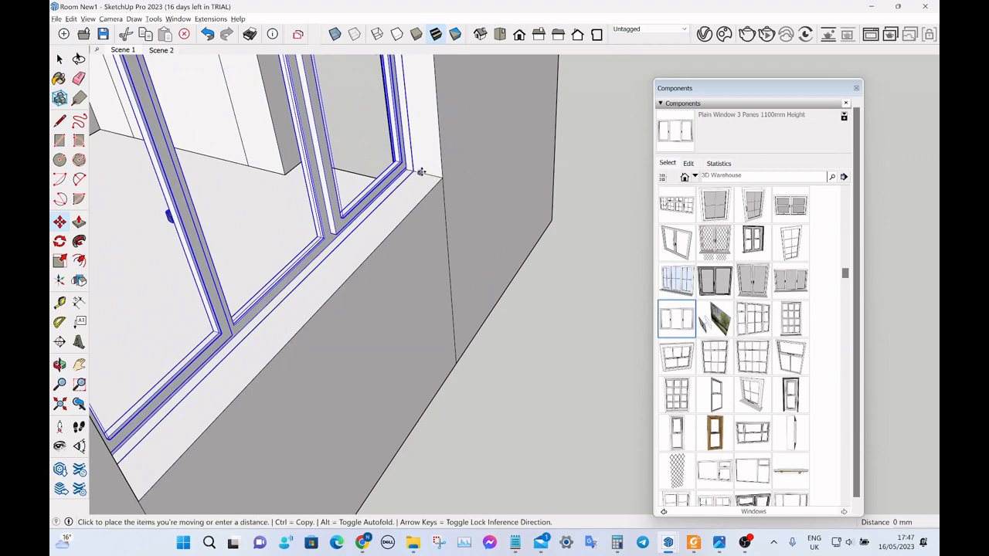
pyautogui.click(442, 177)
pyautogui.press('space')
# Deselect the window and examine its fit in the end wall from inside and outside the room.
pyautogui.moveTo(431, 190); pyautogui.dragTo(778, 251, button='middle')
pyautogui.scroll(-6, 324, 204)
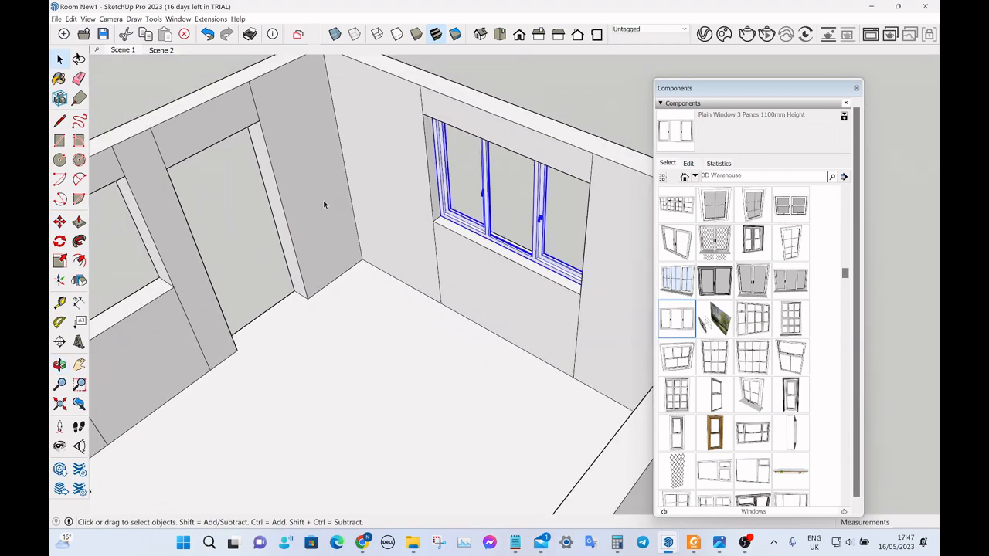
pyautogui.moveTo(308, 241); pyautogui.dragTo(386, 166, button='middle')
pyautogui.scroll(4, 385, 159)
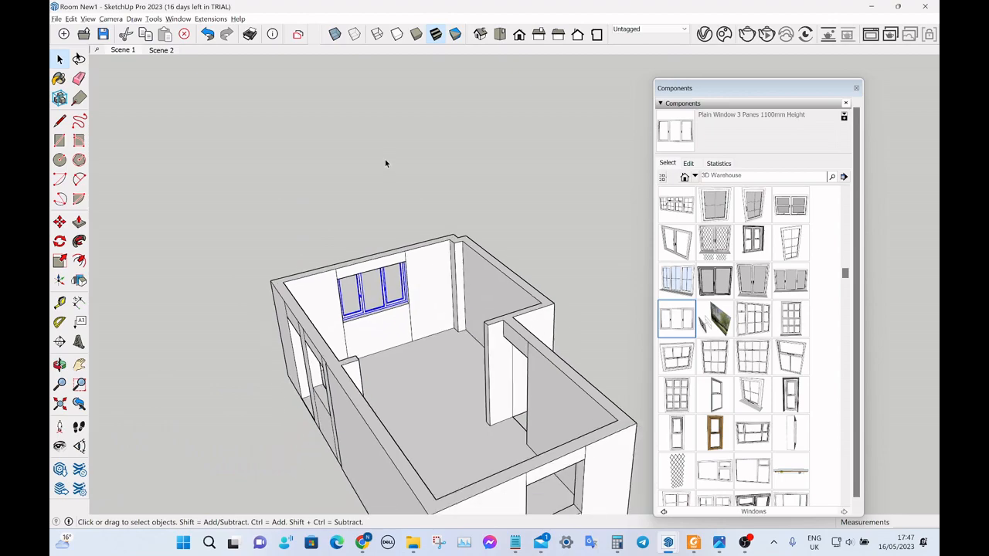
pyautogui.click(369, 173)
pyautogui.scroll(-5, 369, 174)
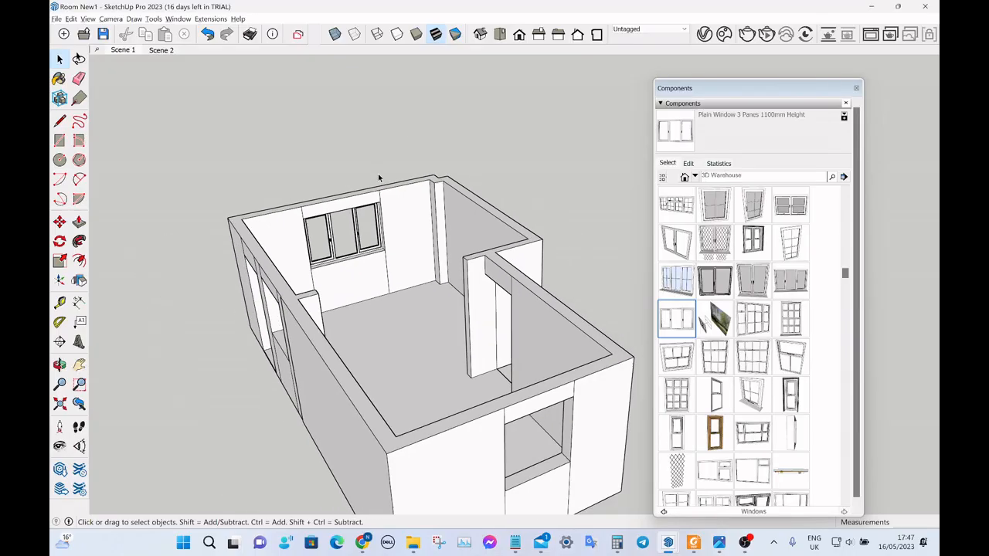
pyautogui.moveTo(414, 165); pyautogui.dragTo(873, 208, button='middle')
pyautogui.scroll(-4, 405, 176)
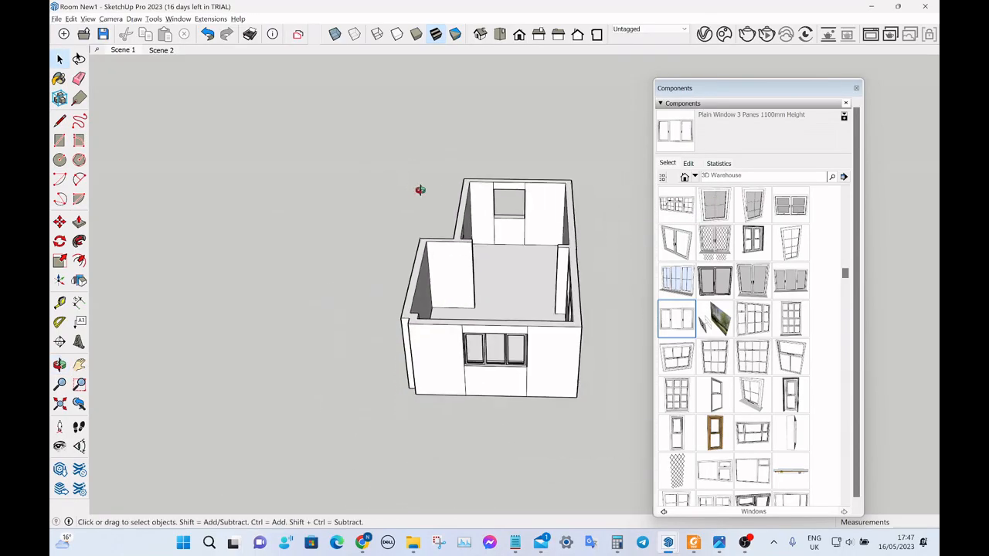
pyautogui.moveTo(420, 190); pyautogui.dragTo(573, 193, button='middle')
pyautogui.scroll(3, 560, 251)
pyautogui.scroll(2, 556, 273)
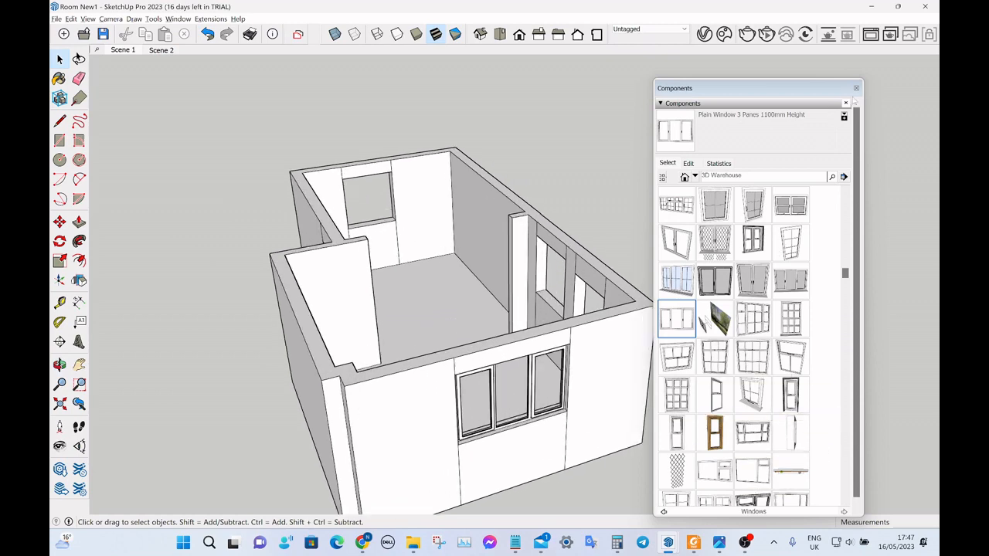
# Close the Components tray and bring up the 1001bit tools extension's commands for the opposite end wall's empty window opening.
pyautogui.click(856, 88)
pyautogui.scroll(3, 358, 185)
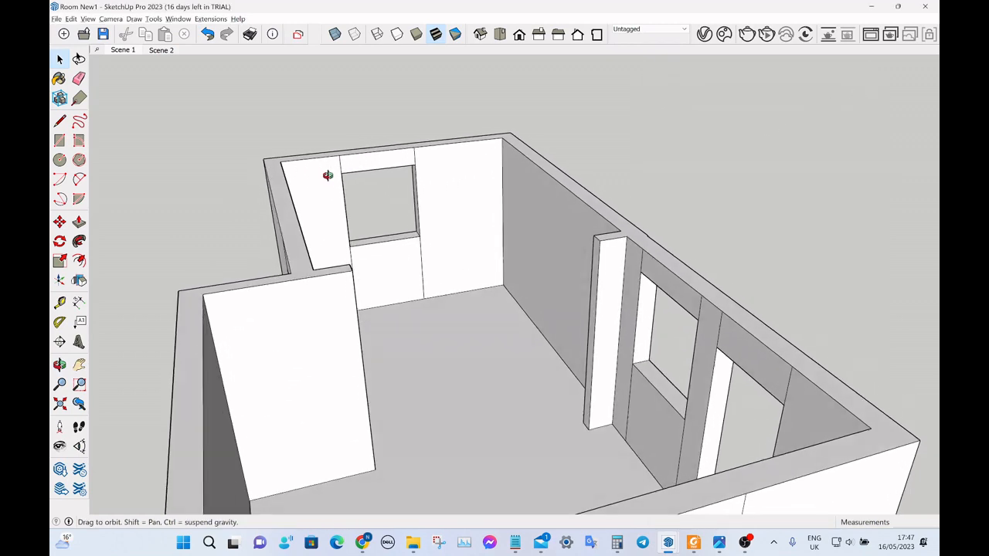
pyautogui.scroll(2, 360, 183)
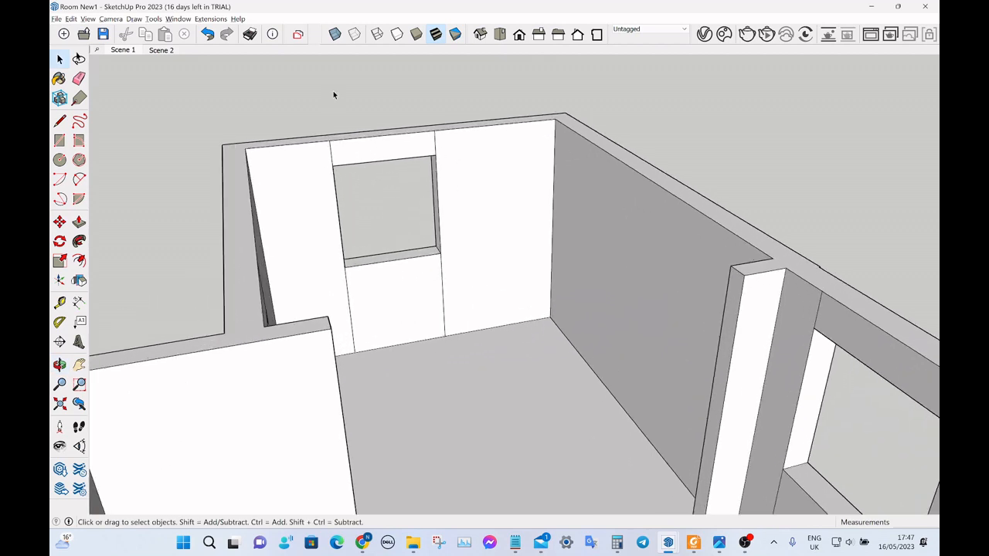
pyautogui.moveTo(402, 156); pyautogui.dragTo(369, 108, button='middle')
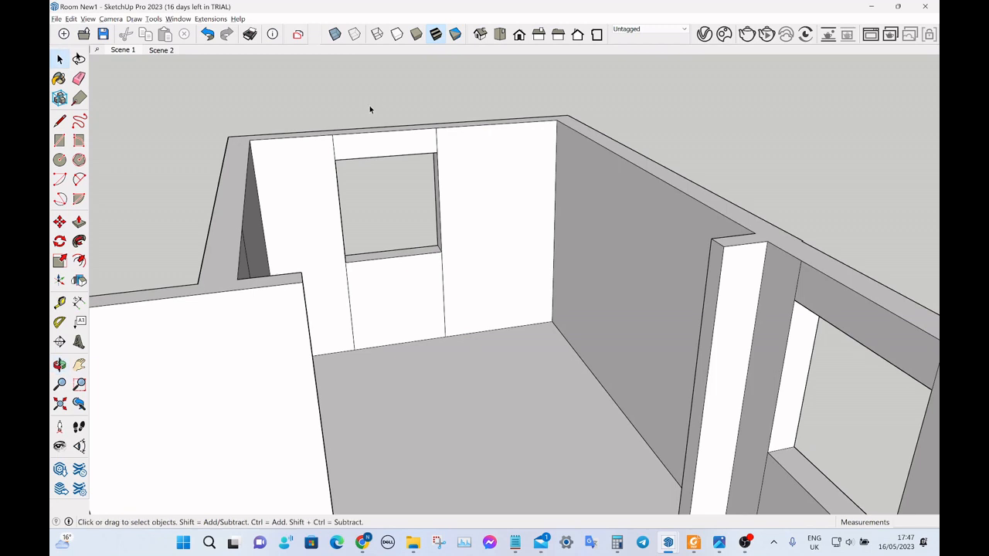
pyautogui.scroll(2, 369, 109)
pyautogui.scroll(2, 370, 115)
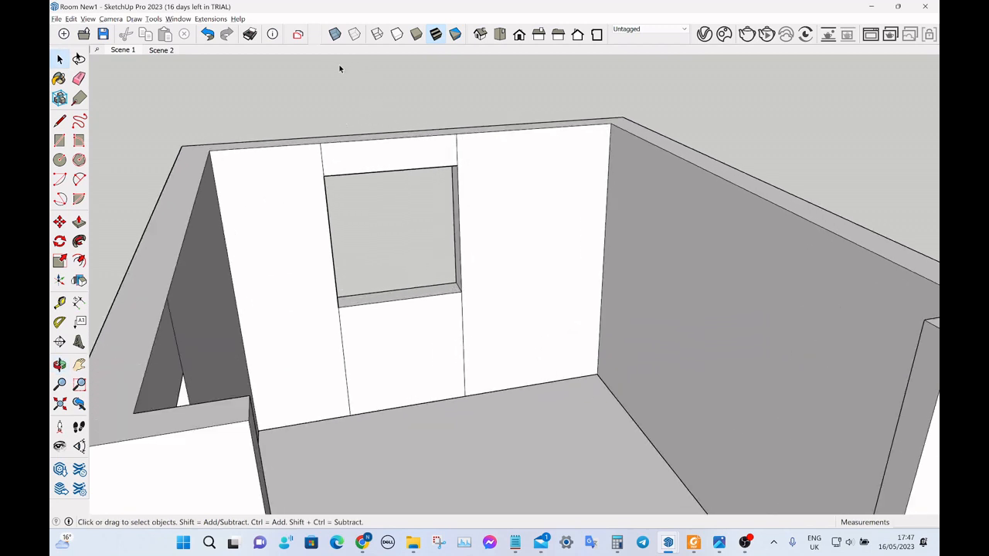
pyautogui.click(210, 18)
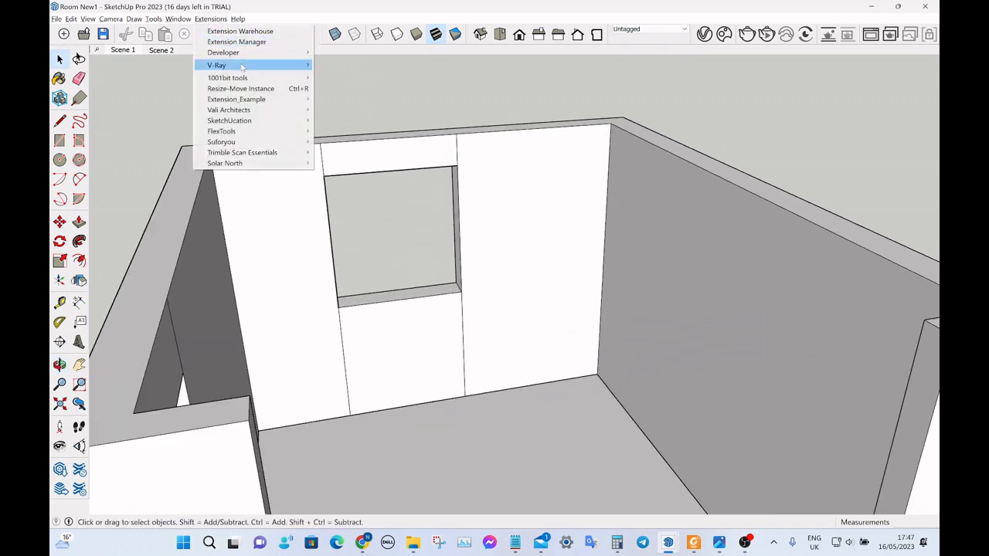
pyautogui.moveTo(250, 79)
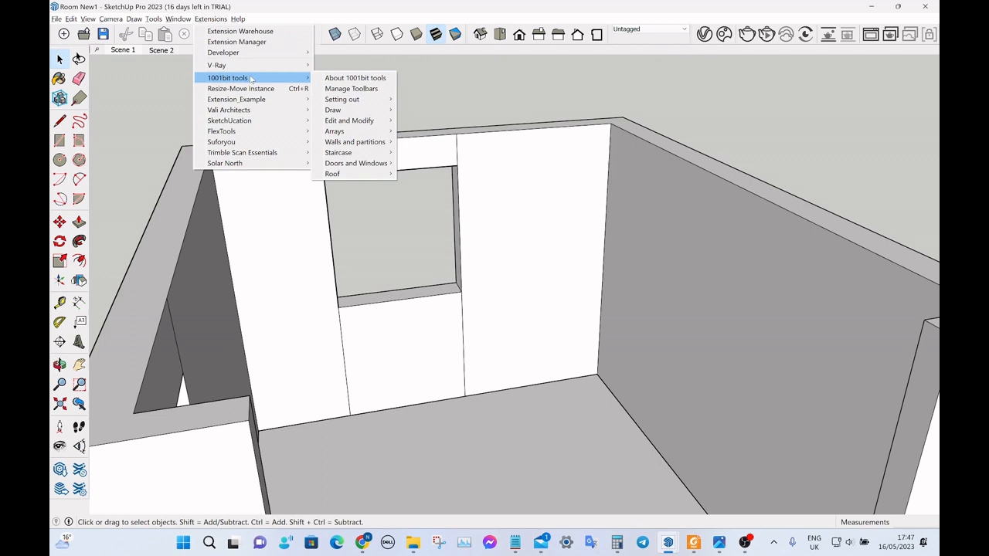
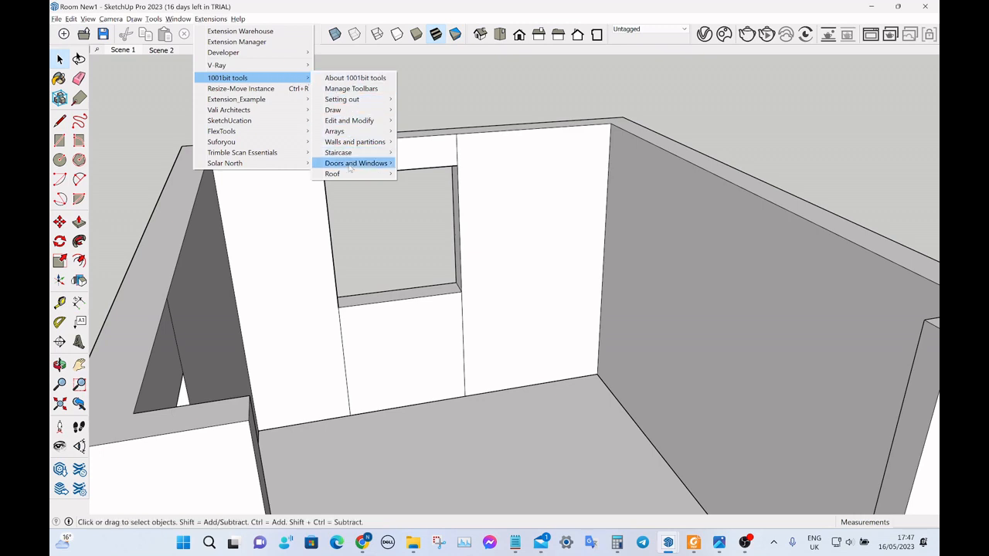
# Draw a rectangle across the end wall's empty window opening, between opposite corners of its inner edge, to close it with a face.
pyautogui.moveTo(350, 164)
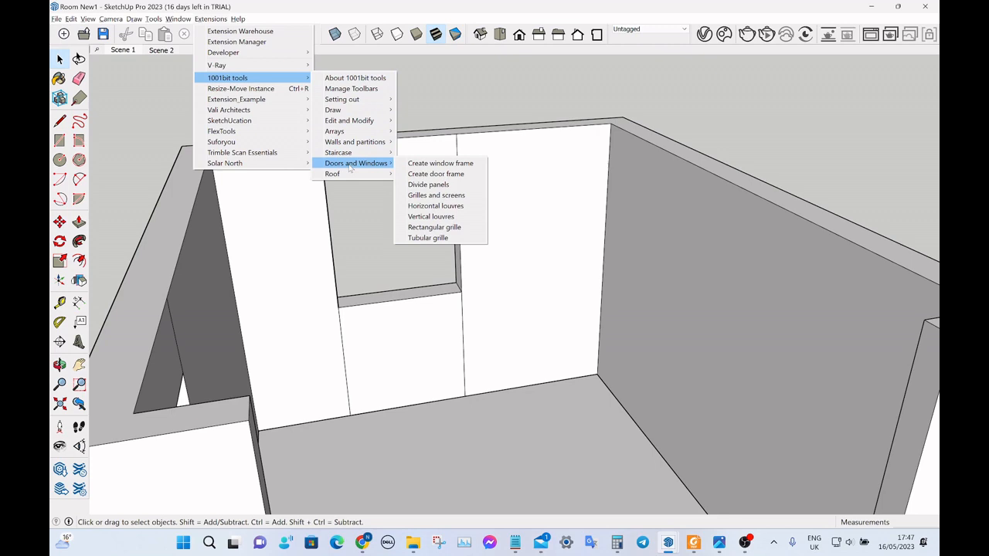
pyautogui.click(354, 238)
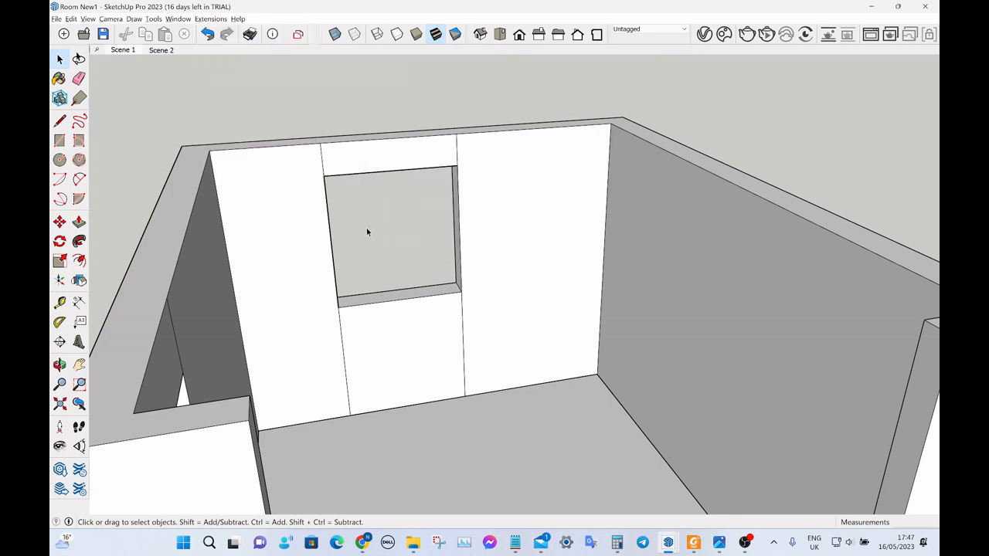
pyautogui.press('r')
pyautogui.click(324, 175)
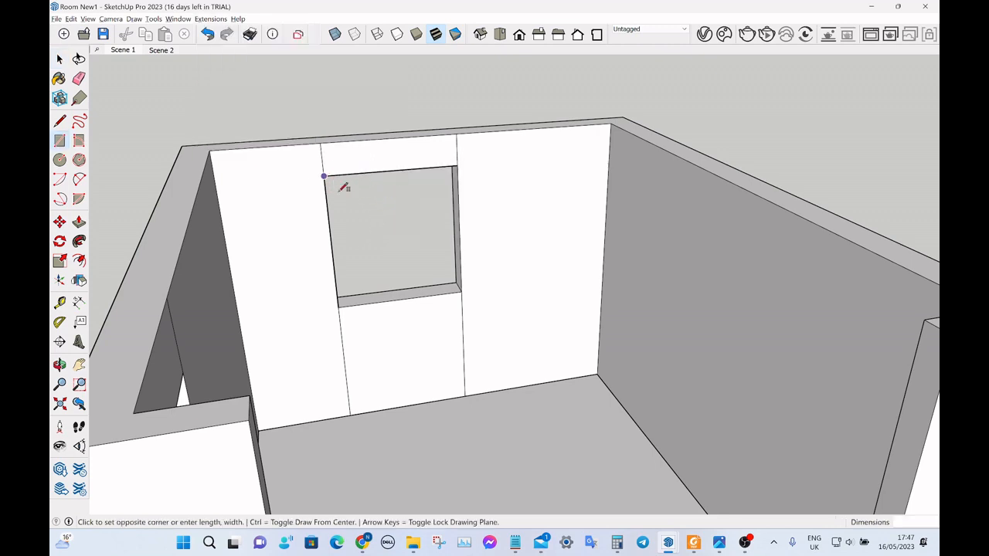
pyautogui.click(461, 293)
pyautogui.press('space')
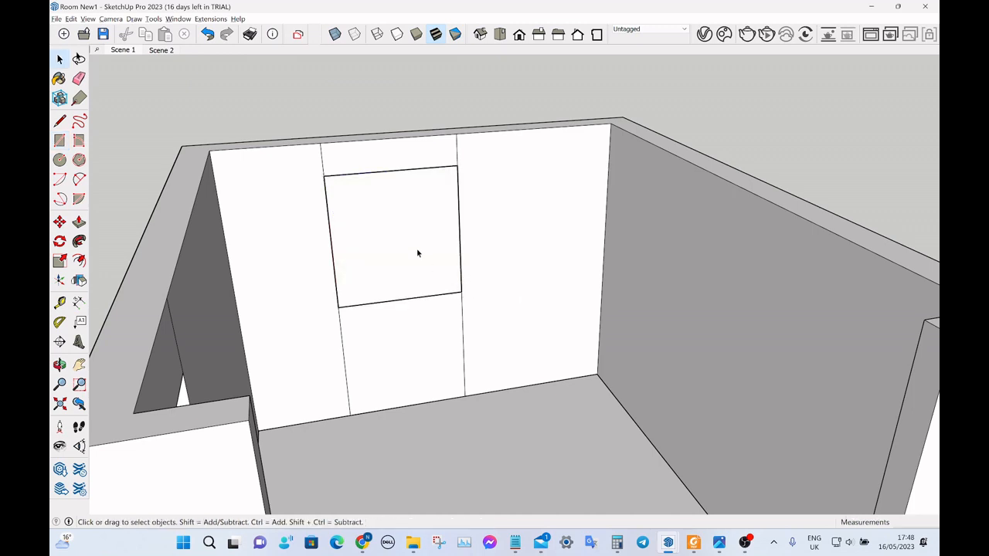
# Compare the 1001bit window frame types and create a plain rectangular frame, 150 mm deep and 30 mm wide, located at the back of the new face.
pyautogui.click(211, 18)
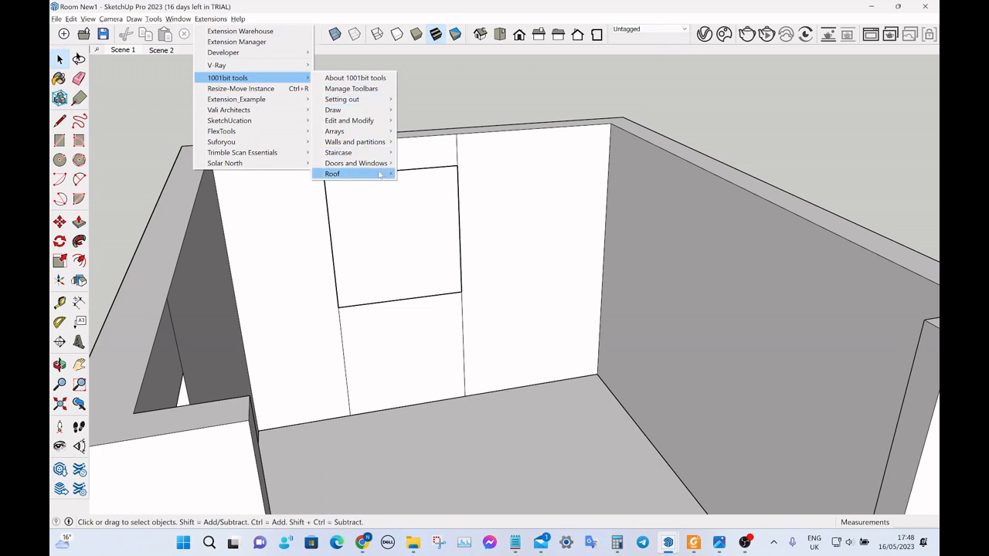
pyautogui.moveTo(377, 165)
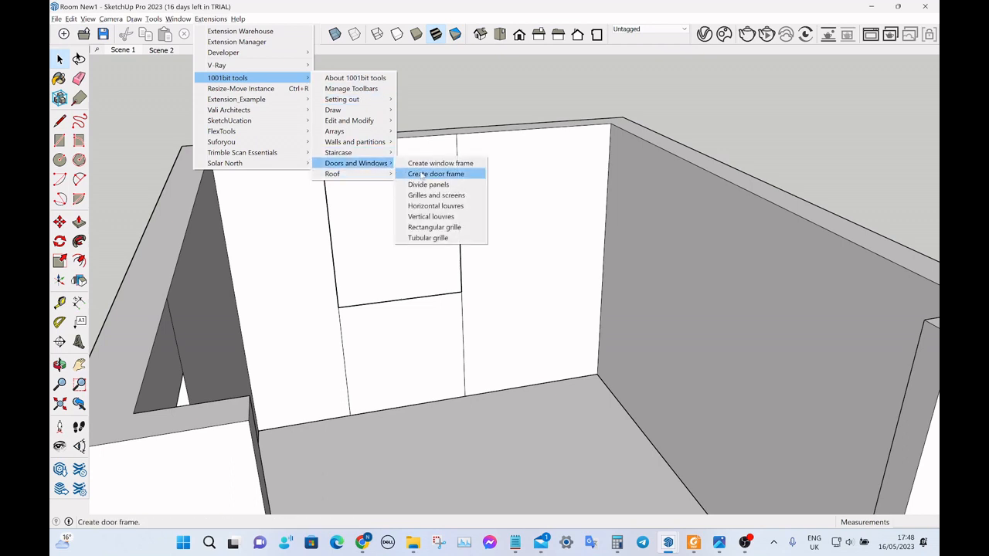
pyautogui.click(437, 163)
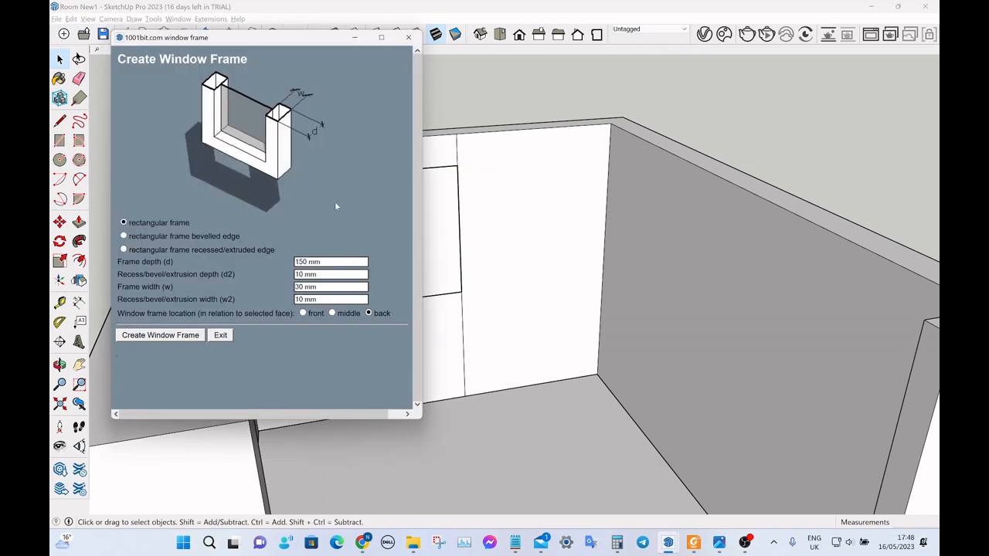
pyautogui.click(124, 236)
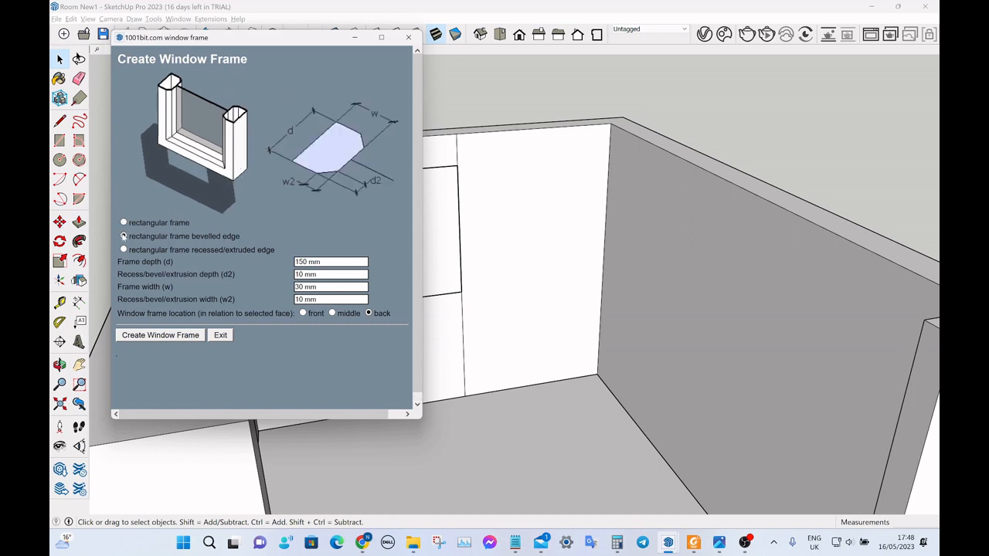
pyautogui.click(123, 249)
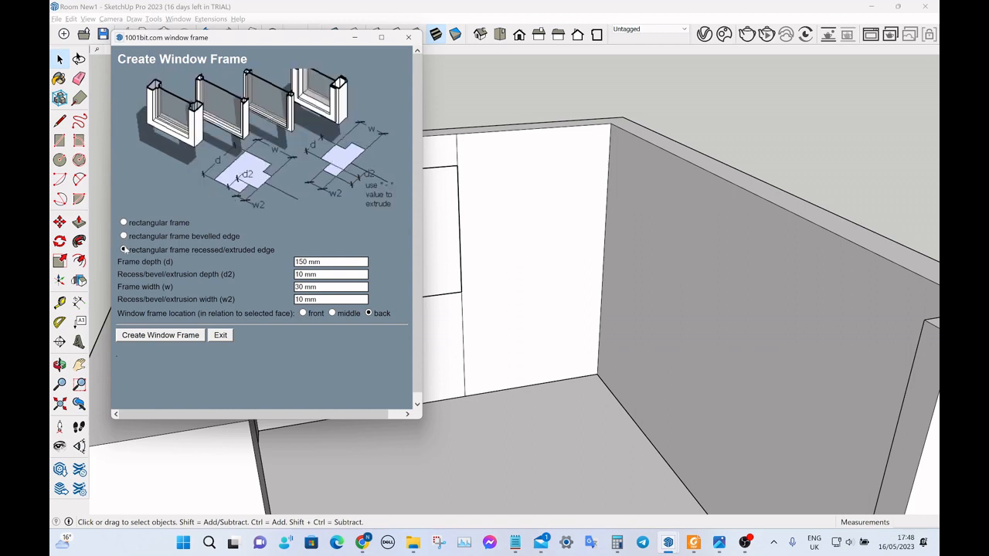
pyautogui.click(124, 222)
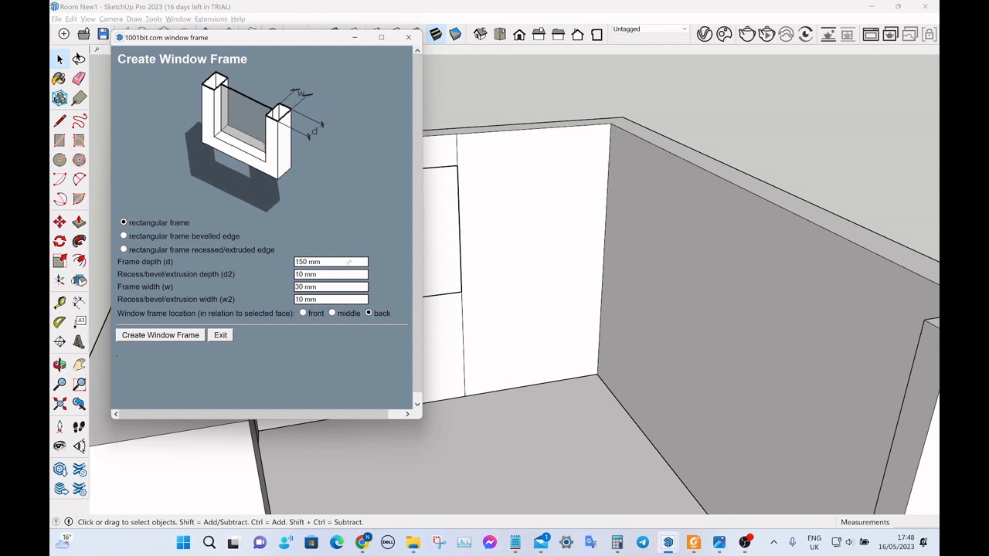
pyautogui.click(169, 338)
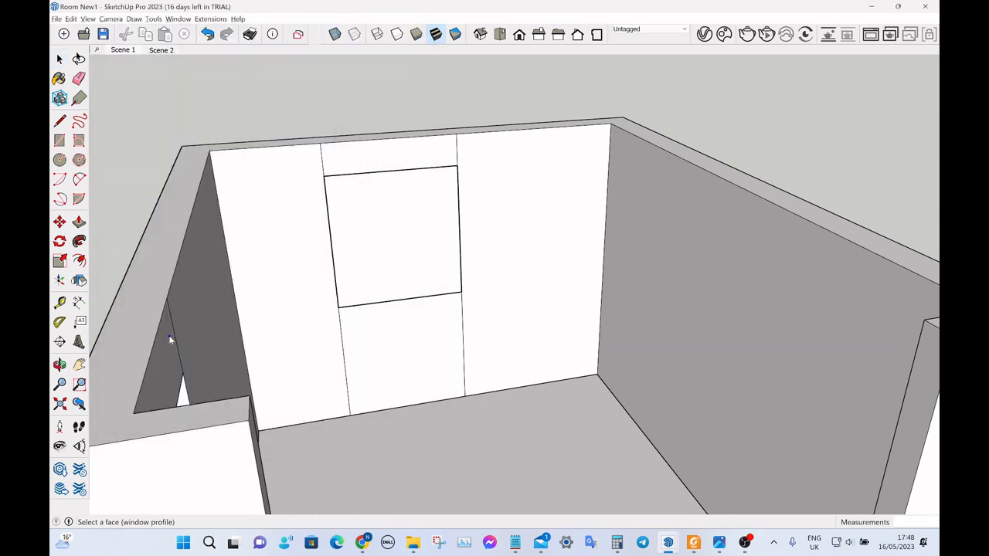
pyautogui.click(389, 260)
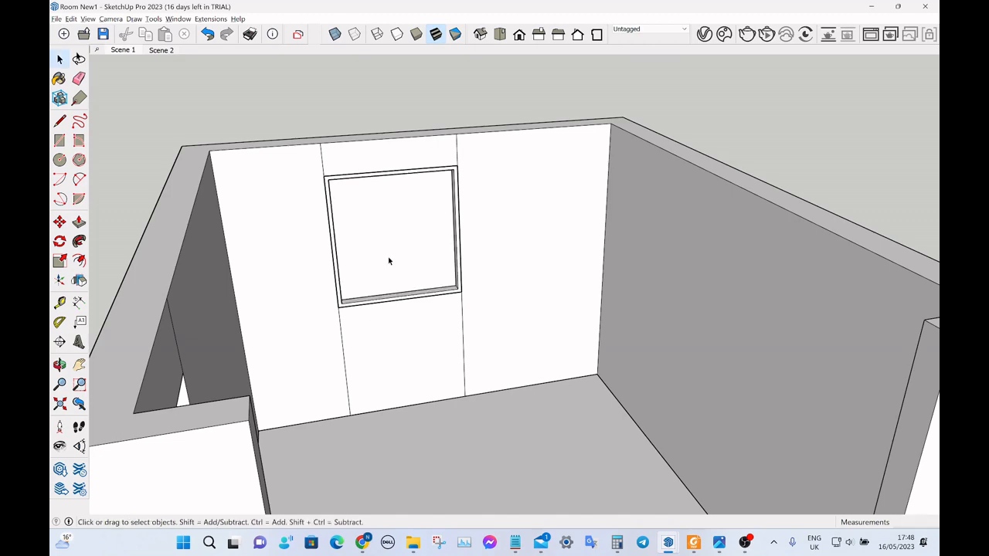
# Open the new end-wall window frame for editing and select its pane face.
pyautogui.moveTo(387, 260); pyautogui.dragTo(456, 253, button='middle')
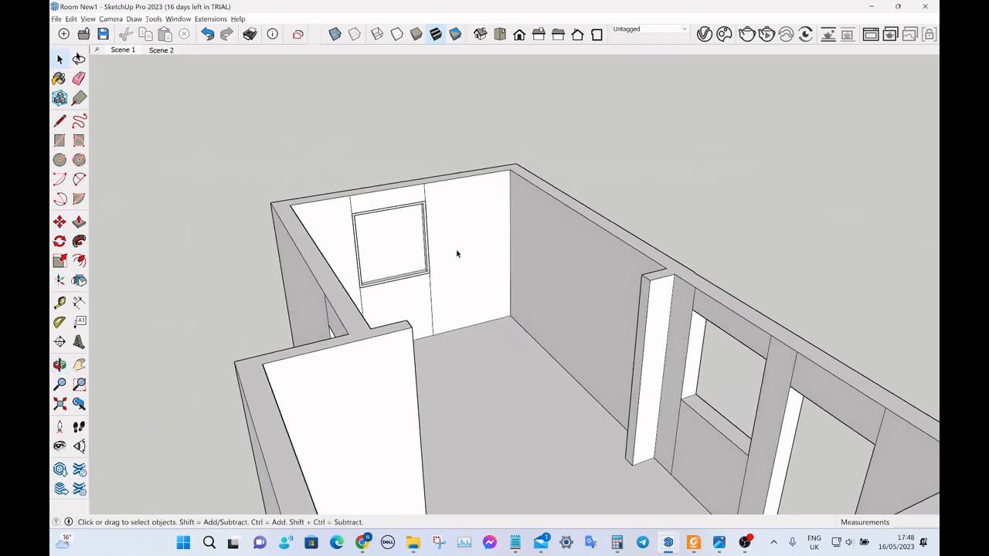
pyautogui.scroll(5, 400, 254)
pyautogui.scroll(-5, 382, 234)
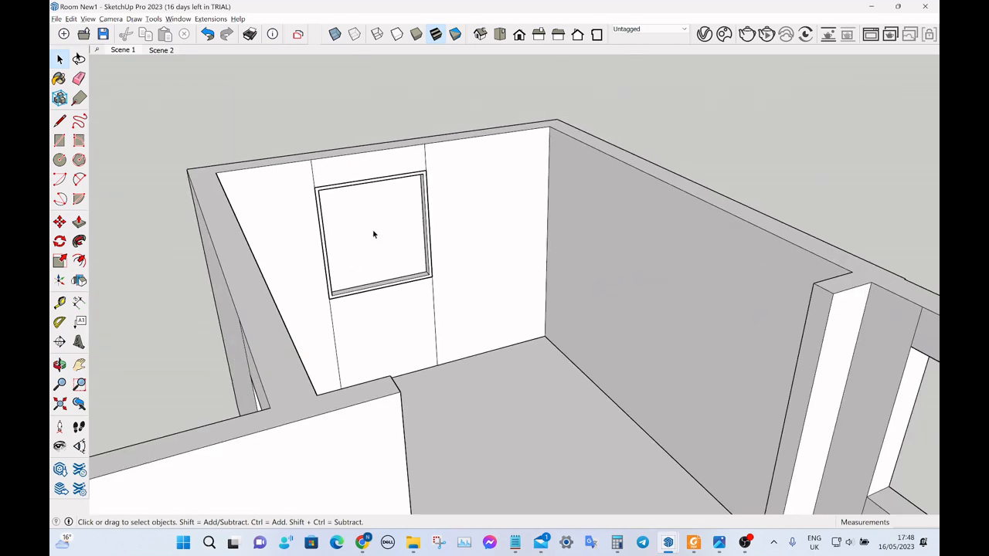
pyautogui.moveTo(373, 232); pyautogui.dragTo(527, 221, button='middle')
pyautogui.scroll(3, 894, 303)
pyautogui.scroll(-3, 834, 270)
pyautogui.scroll(5, 484, 260)
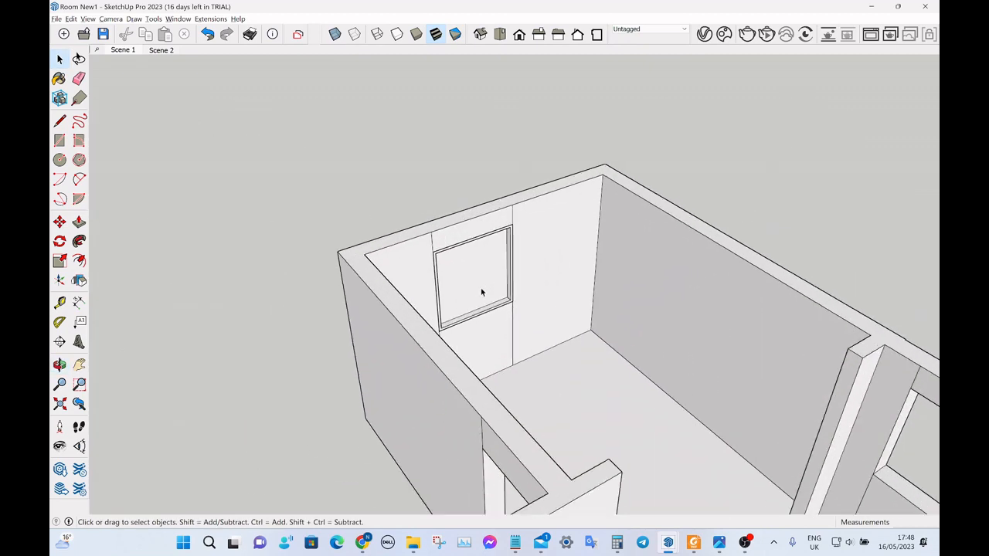
pyautogui.click(480, 287)
pyautogui.scroll(-5, 391, 190)
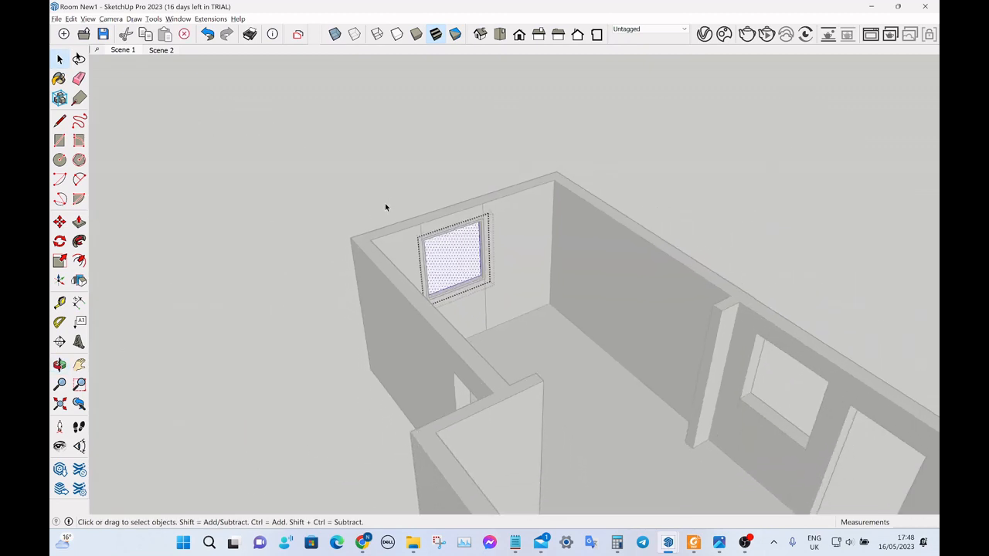
pyautogui.moveTo(386, 209); pyautogui.dragTo(341, 207, button='middle')
pyautogui.scroll(-2, 336, 212)
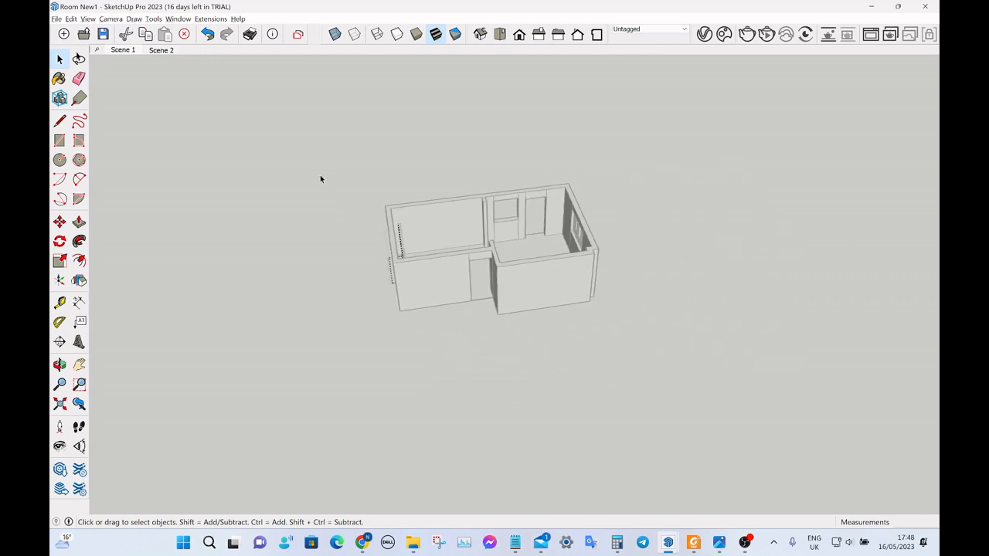
# Show the Materials tray and place it beside the model.
pyautogui.click(177, 18)
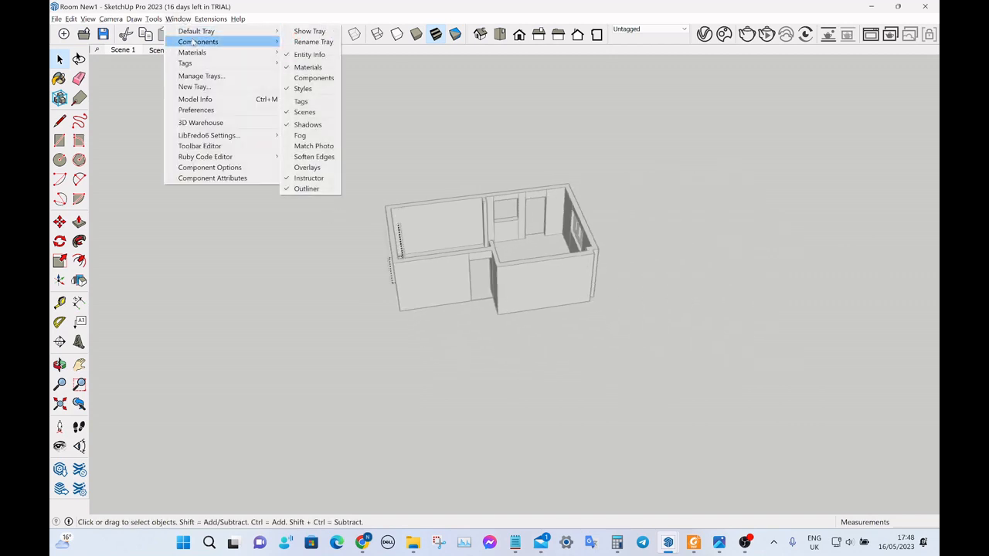
pyautogui.moveTo(191, 51)
pyautogui.click(309, 53)
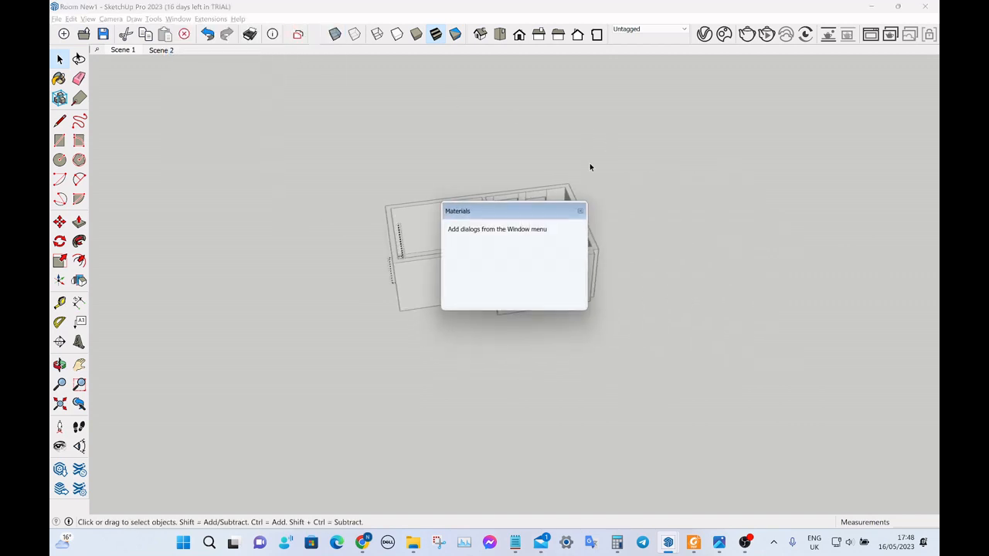
pyautogui.click(580, 210)
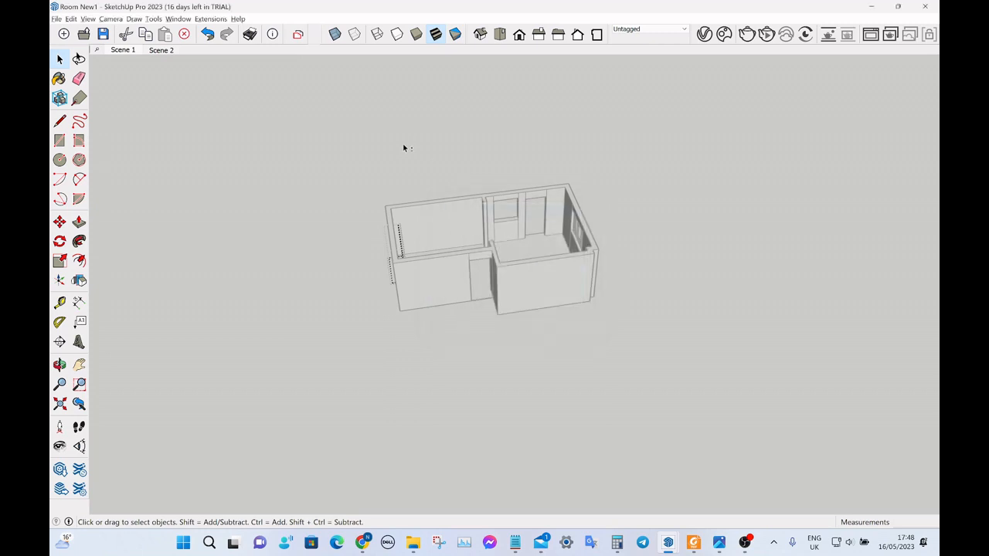
pyautogui.click(185, 20)
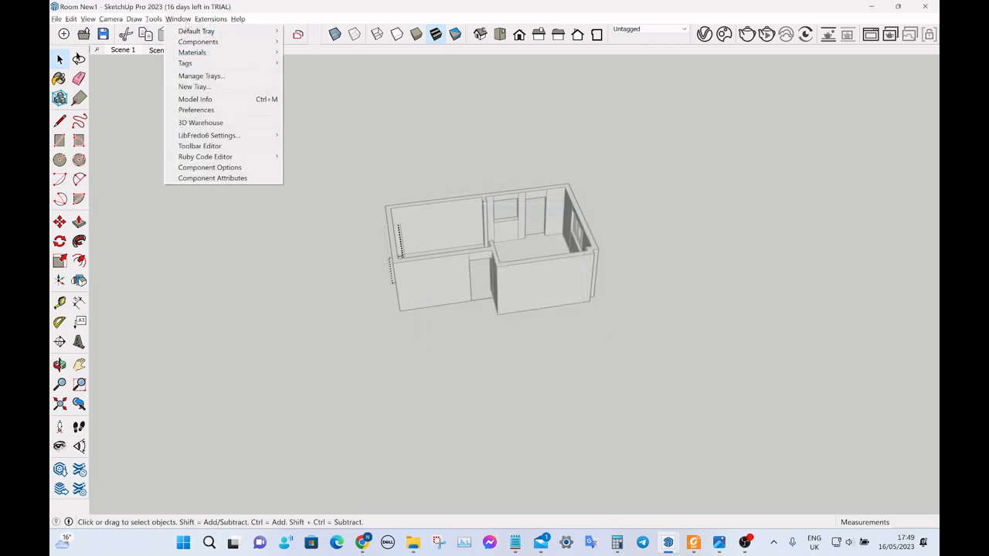
pyautogui.moveTo(205, 56)
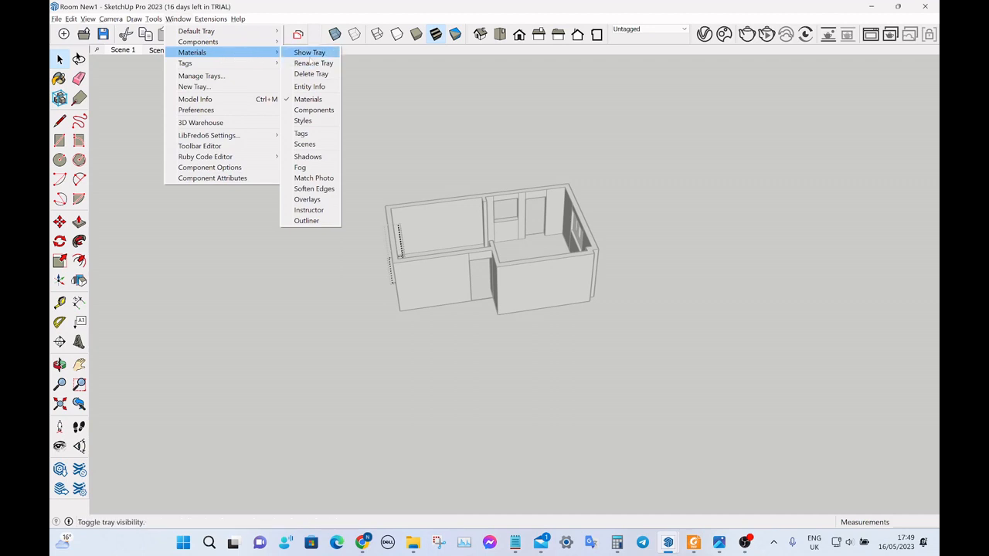
pyautogui.click(309, 53)
pyautogui.moveTo(517, 199); pyautogui.dragTo(754, 142)
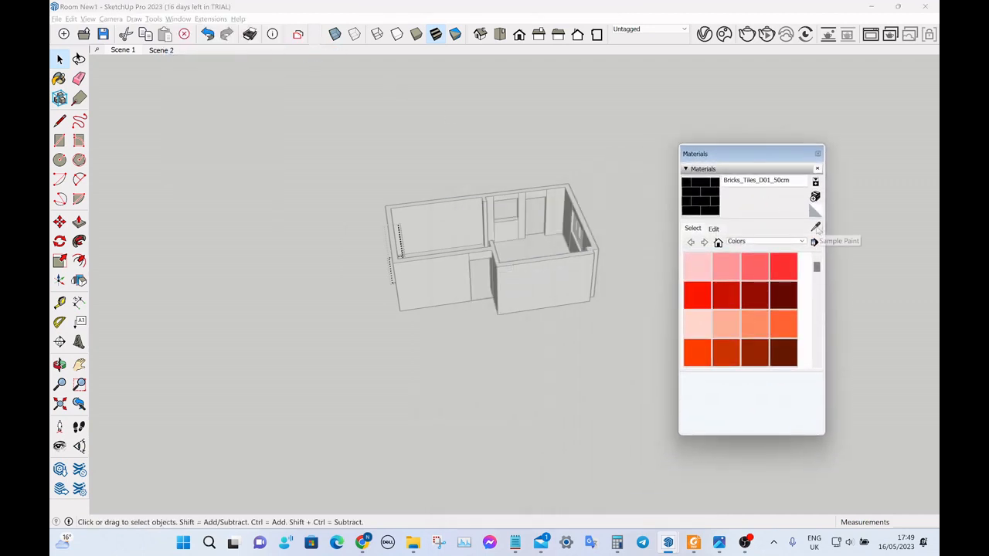
# Sample the Glass_Window_Neutral material from a pane of the three-pane window in the opposite end wall.
pyautogui.click(815, 226)
pyautogui.scroll(2, 562, 229)
pyautogui.scroll(6, 562, 230)
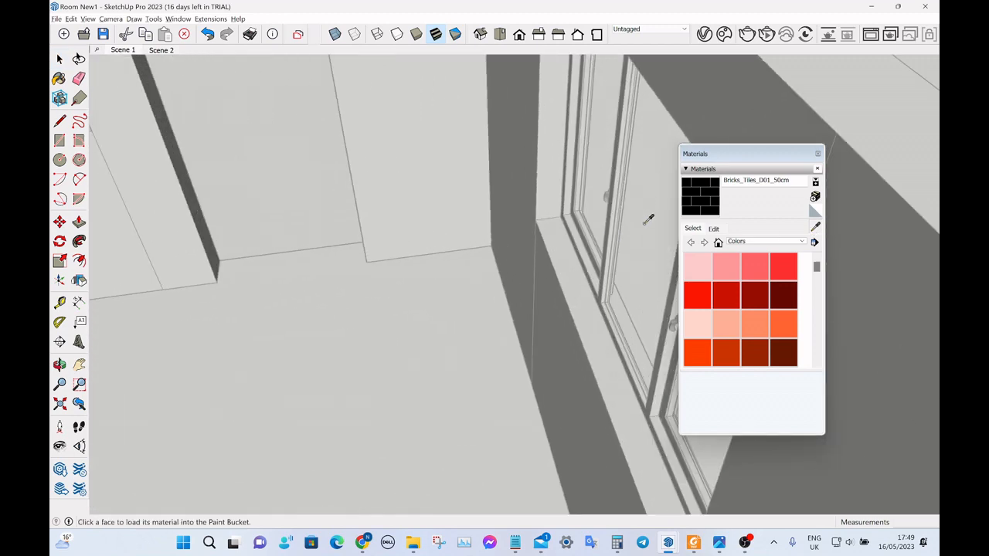
pyautogui.click(644, 224)
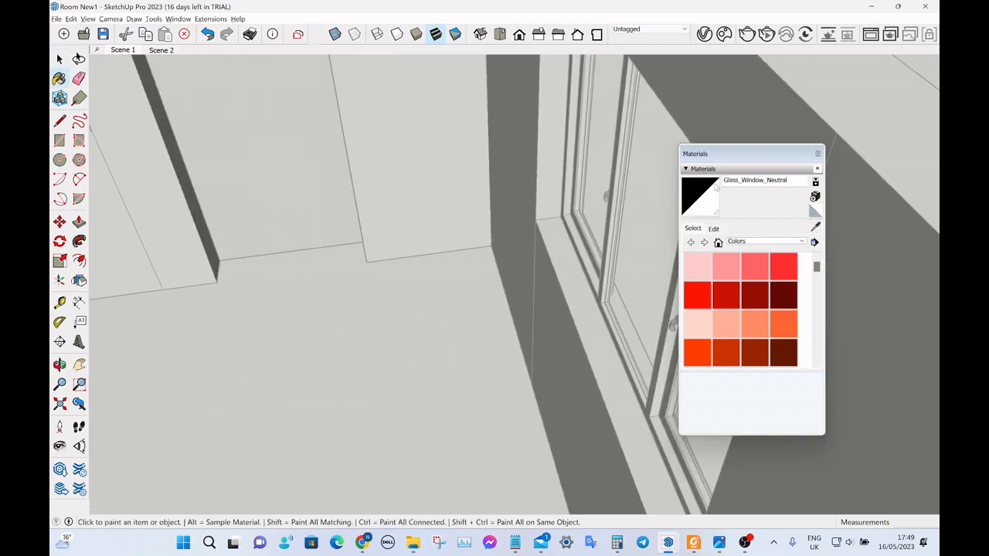
# Paint the new end-wall window's pane with Glass_Window_Neutral and leave the frame's editing context.
pyautogui.moveTo(591, 170); pyautogui.dragTo(635, 166, button='middle')
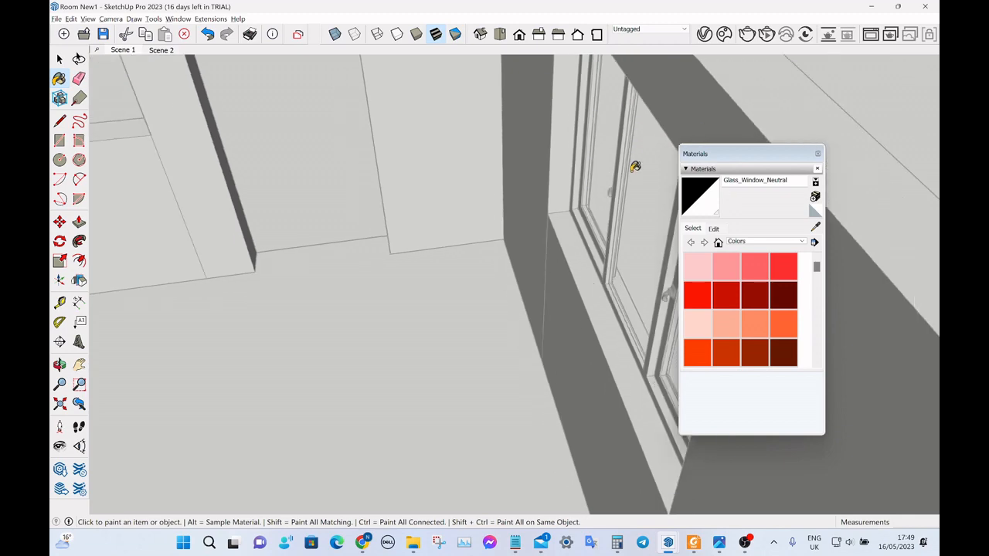
pyautogui.scroll(-8, 635, 166)
pyautogui.moveTo(675, 126)
pyautogui.mouseDown(button='middle')
pyautogui.moveTo(598, 120)
pyautogui.moveTo(428, 155)
pyautogui.mouseUp(button='middle')
pyautogui.scroll(8, 378, 93)
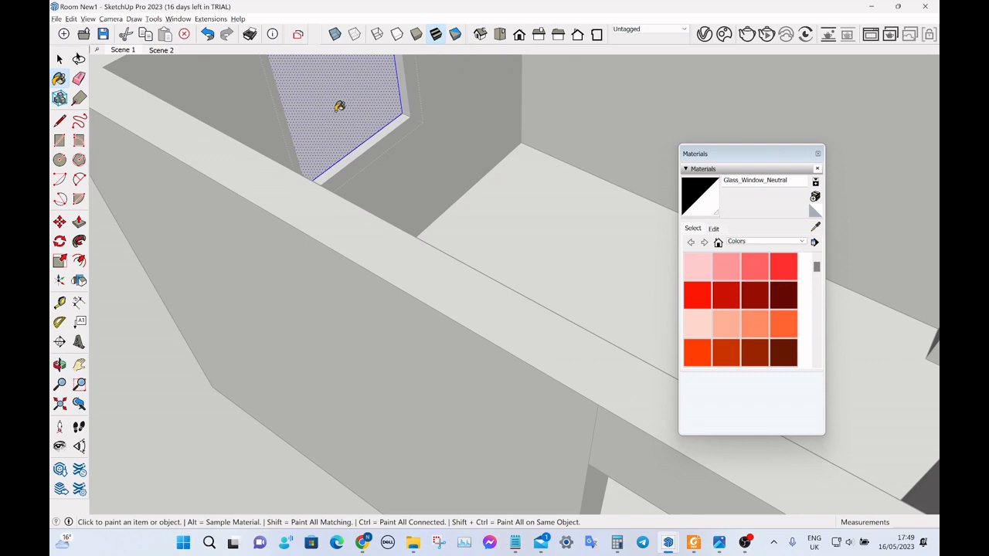
pyautogui.scroll(-10, 339, 106)
pyautogui.press('space')
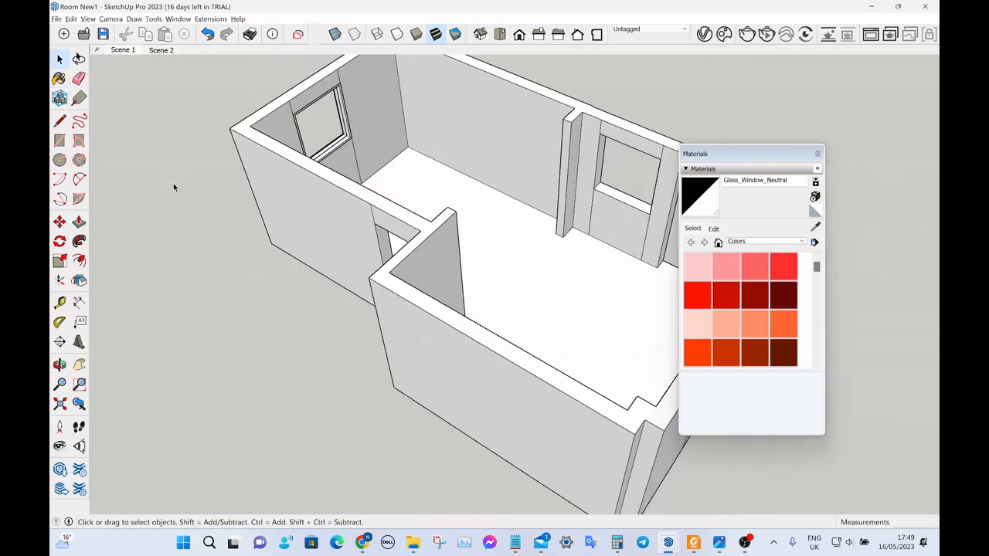
# Draw a rectangle across the long wall's window opening beside the doorway to close it with a face.
pyautogui.scroll(-5, 189, 179)
pyautogui.moveTo(205, 170); pyautogui.dragTo(673, 175, button='middle')
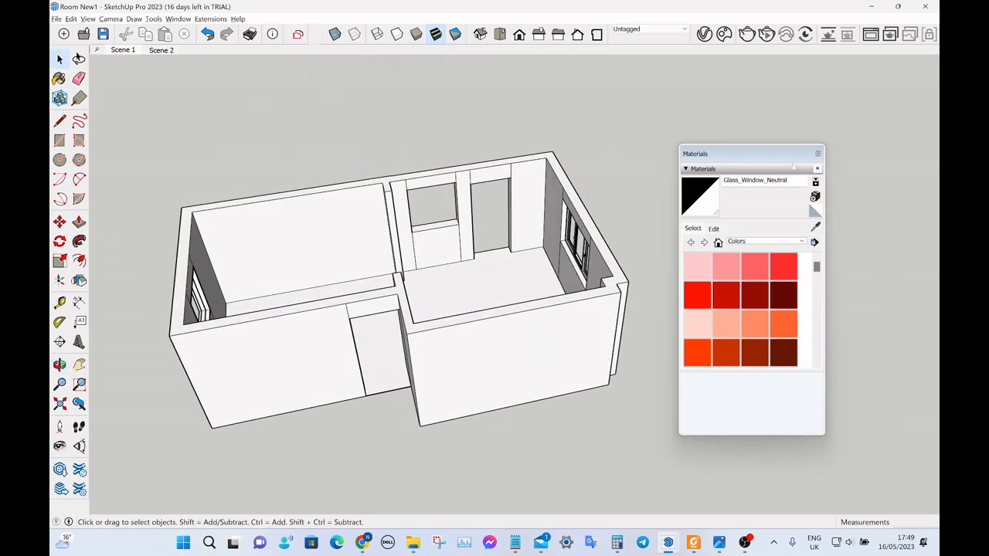
pyautogui.scroll(8, 419, 203)
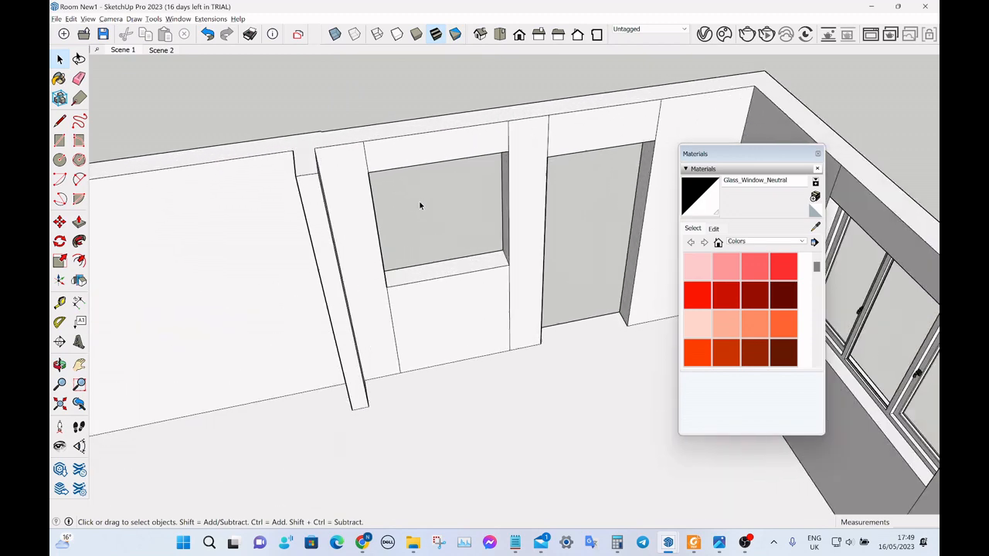
pyautogui.press('r')
pyautogui.click(364, 168)
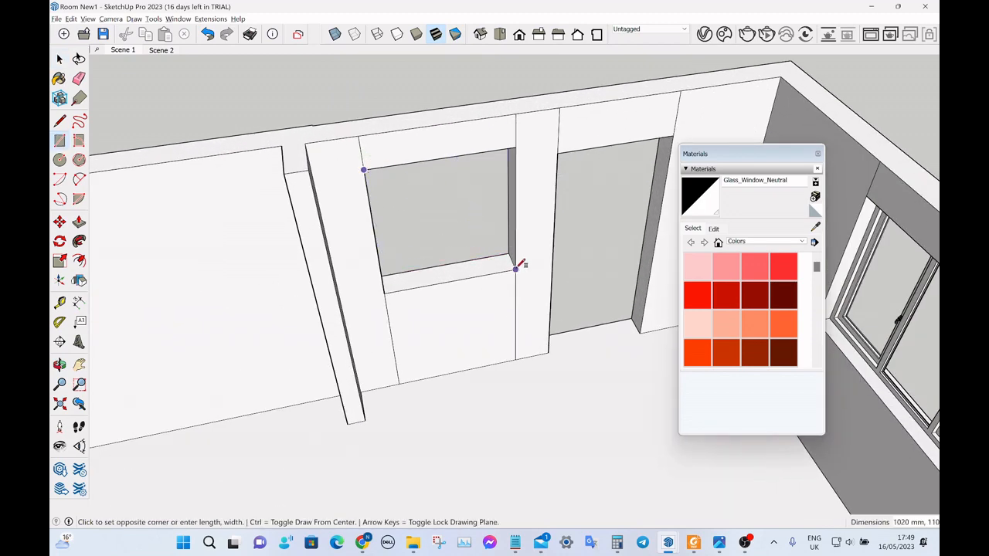
pyautogui.click(515, 271)
pyautogui.press('space')
# Create a 1001bit rectangular window frame, 150 mm deep and 30 mm wide, located at the back of the long wall's new face.
pyautogui.click(210, 19)
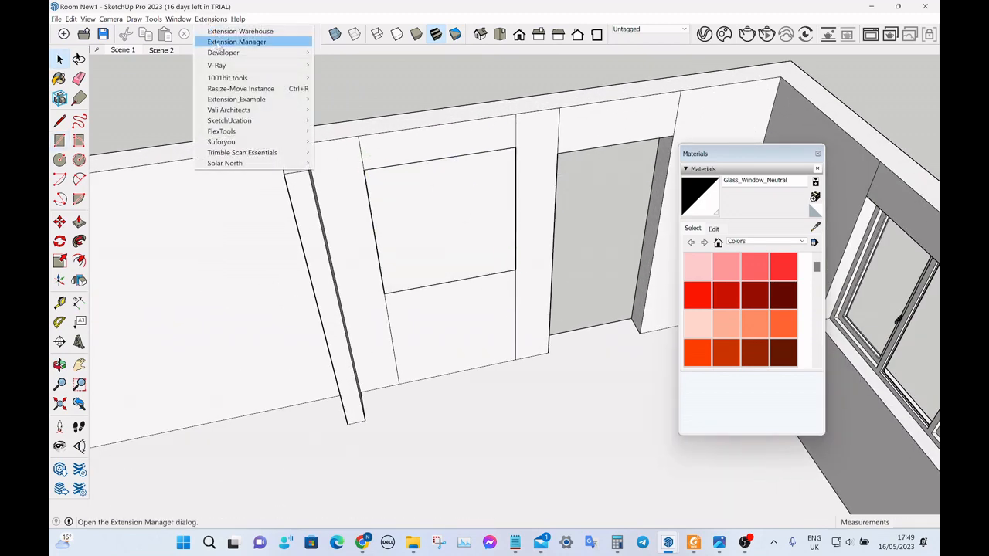
pyautogui.moveTo(237, 79)
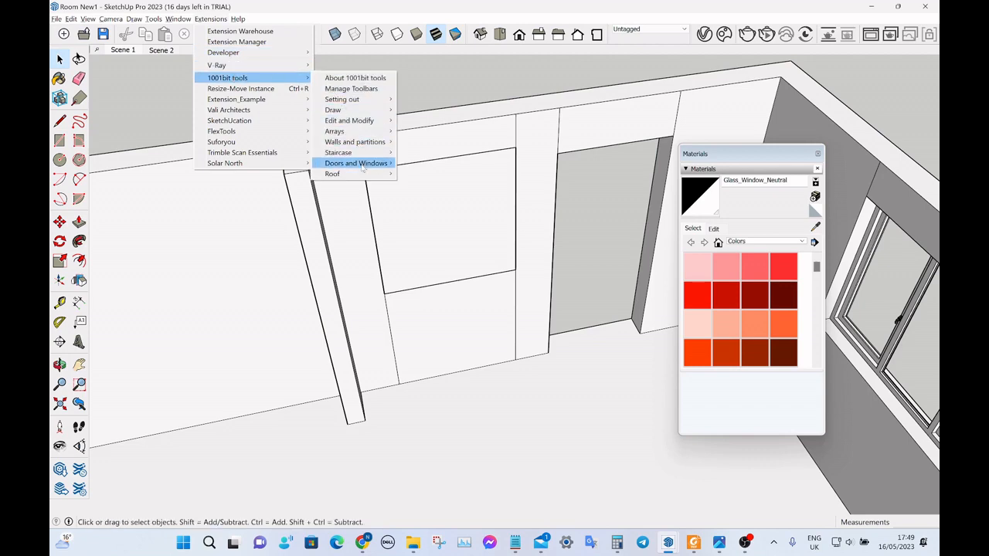
pyautogui.moveTo(363, 167)
pyautogui.click(415, 167)
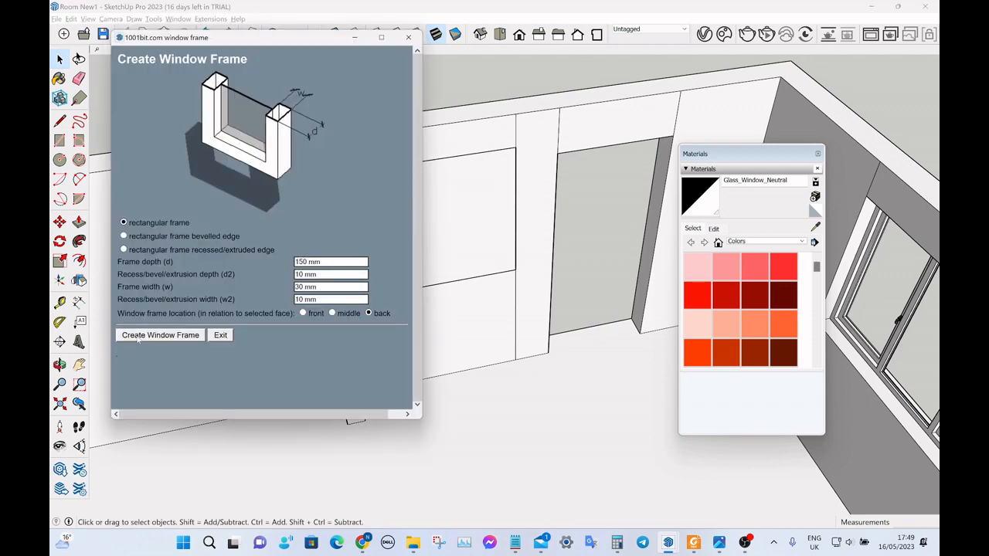
pyautogui.click(137, 337)
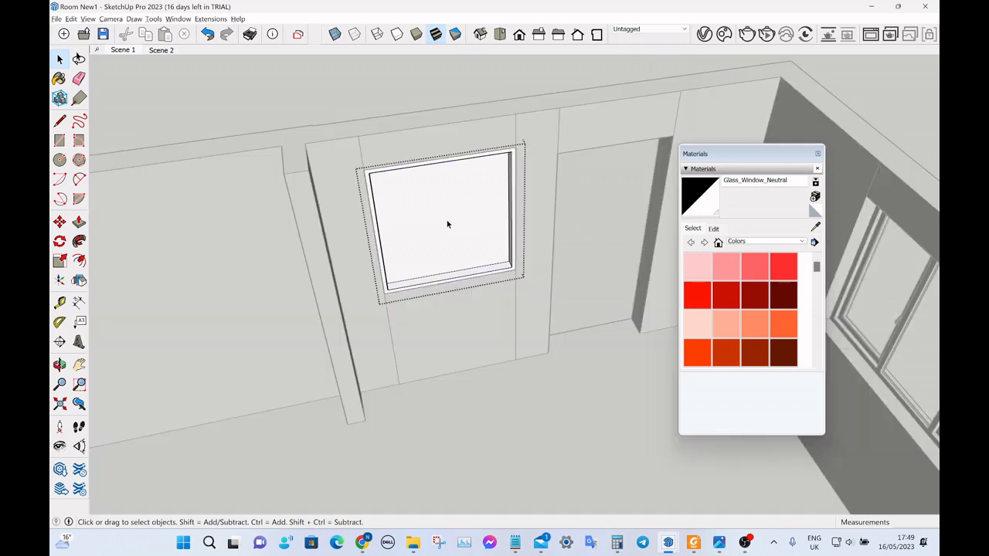
# Paint the pane of the long wall's new window with Glass_Window_Neutral and leave the frame's editing context.
pyautogui.doubleClick(446, 224)
pyautogui.press('b')
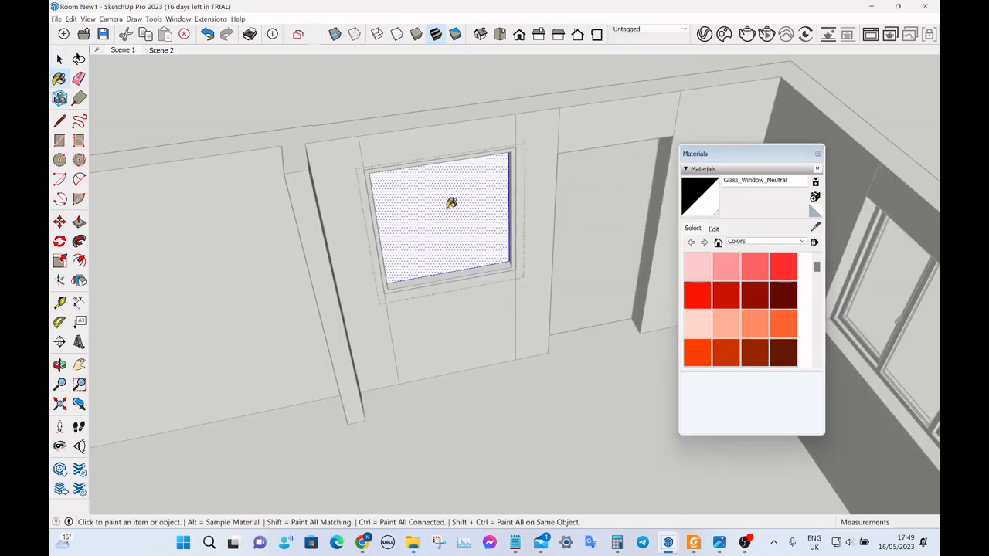
pyautogui.click(451, 204)
pyautogui.press('space')
pyautogui.click(369, 107)
pyautogui.click(370, 107)
# Close the Materials window.
pyautogui.scroll(-6, 361, 135)
pyautogui.moveTo(361, 138)
pyautogui.mouseDown(button='middle')
pyautogui.moveTo(294, 174)
pyautogui.moveTo(530, 193)
pyautogui.moveTo(514, 194)
pyautogui.moveTo(526, 182)
pyautogui.mouseUp(button='middle')
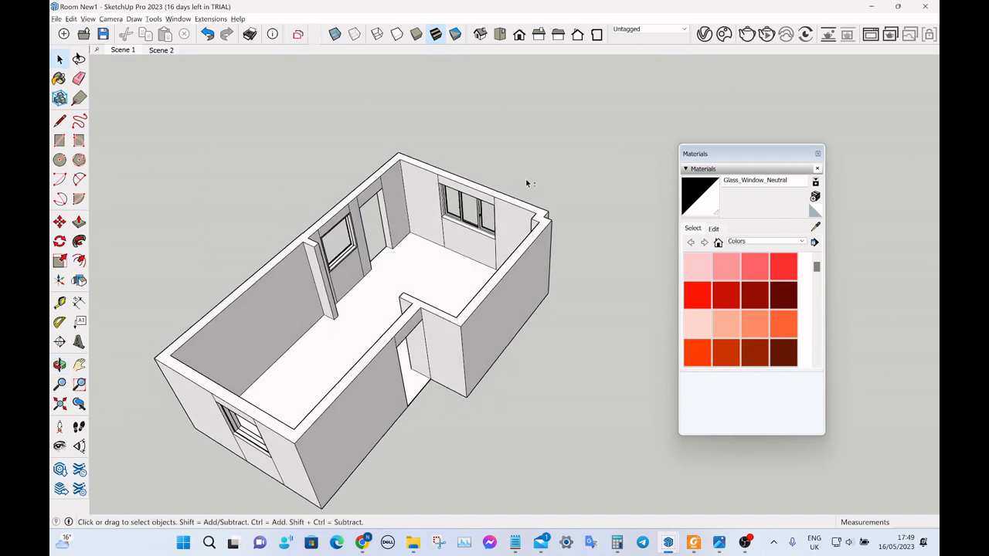
pyautogui.click(817, 154)
pyautogui.moveTo(809, 176); pyautogui.dragTo(742, 220, button='middle')
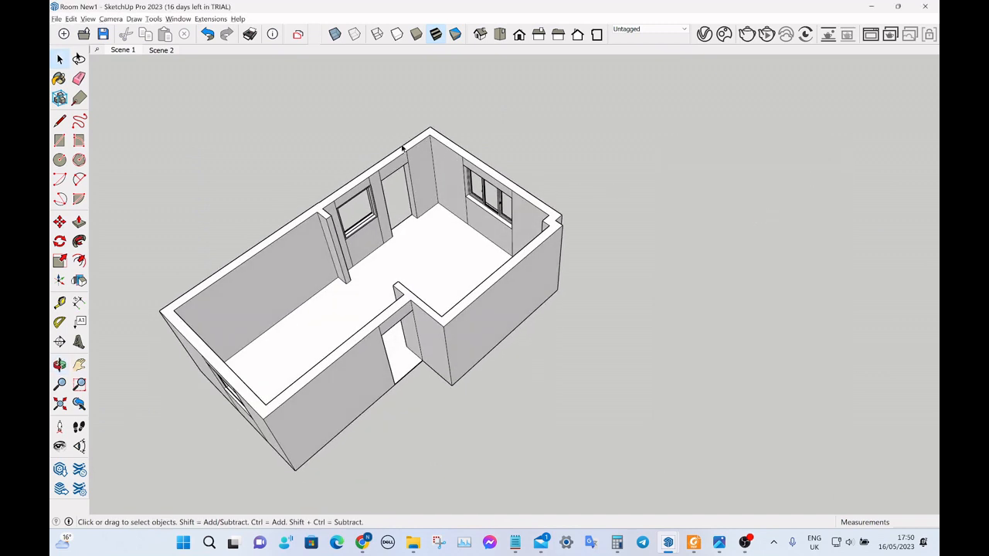
# Place the PVC Back Door Top Glazed Panel component from the Doors collection in front of the long wall's doorway.
pyautogui.scroll(5, 402, 160)
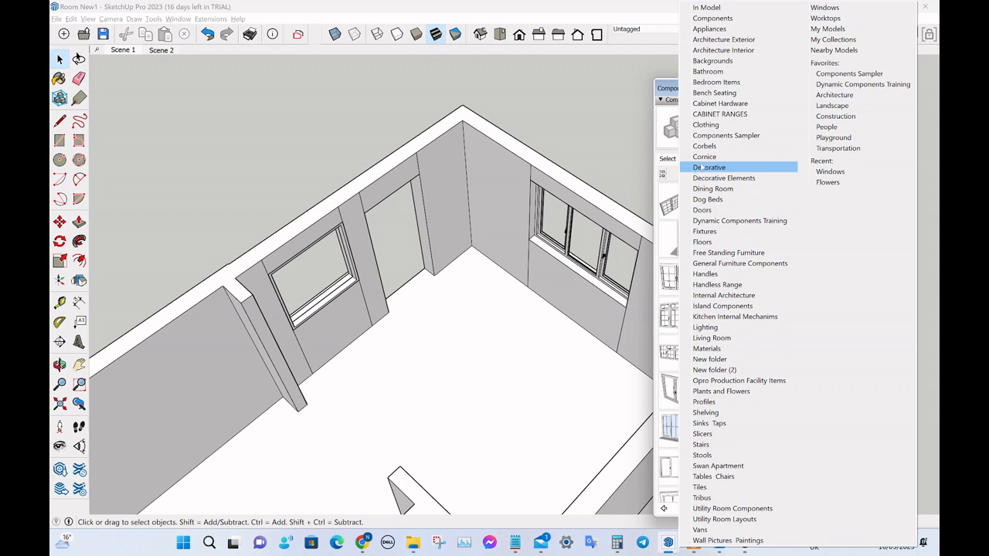
pyautogui.click(715, 207)
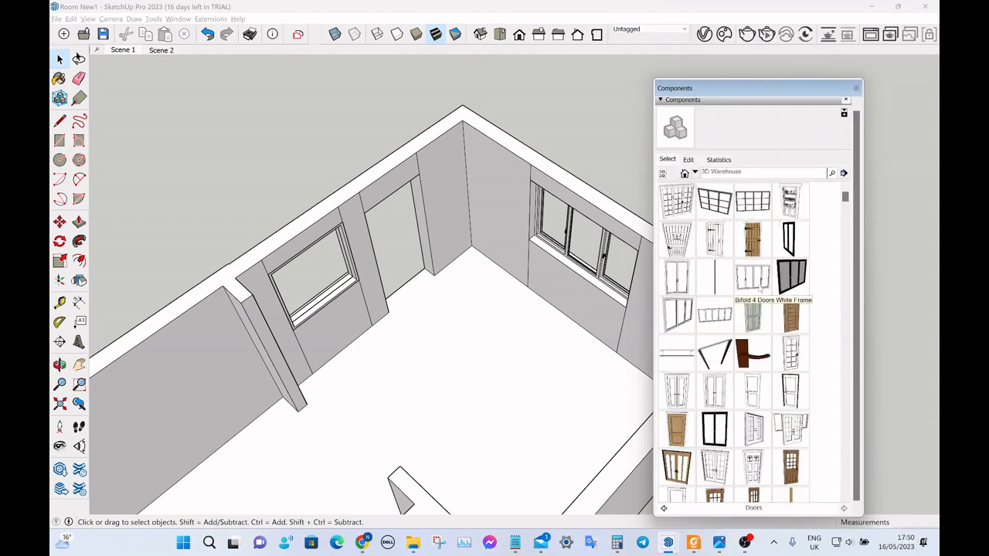
pyautogui.scroll(-3, 760, 250)
pyautogui.scroll(-3, 757, 250)
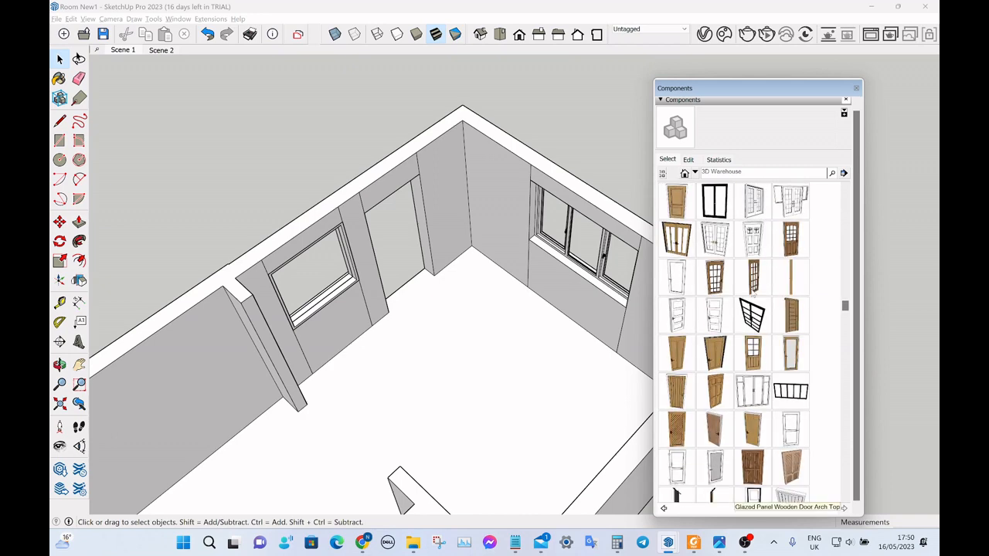
pyautogui.scroll(5, 751, 302)
pyautogui.scroll(1, 728, 267)
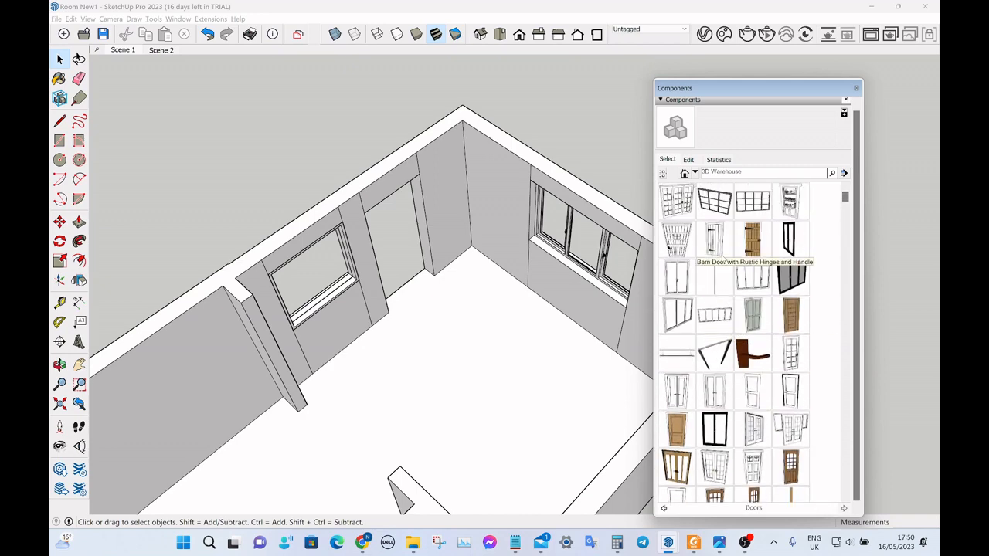
pyautogui.scroll(-10, 734, 255)
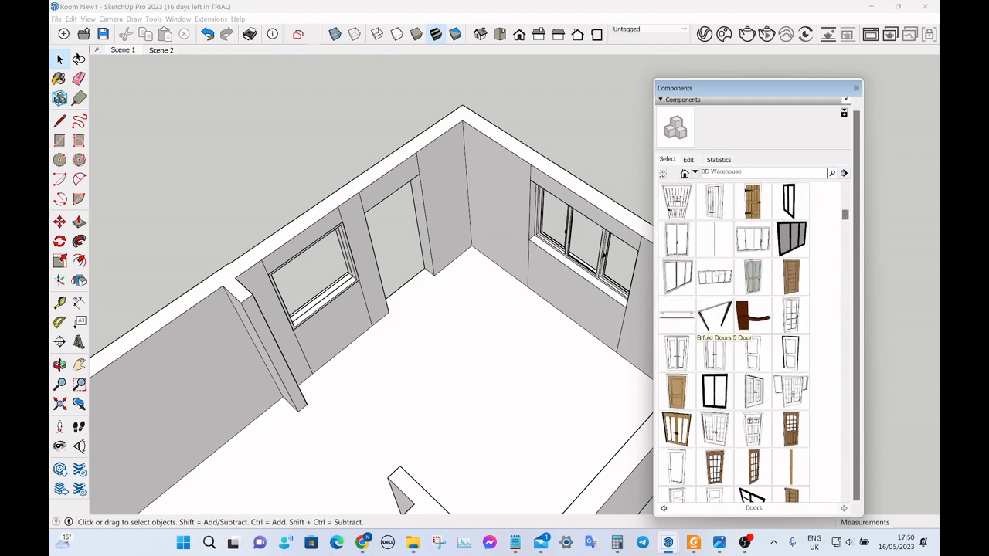
pyautogui.scroll(-3, 740, 295)
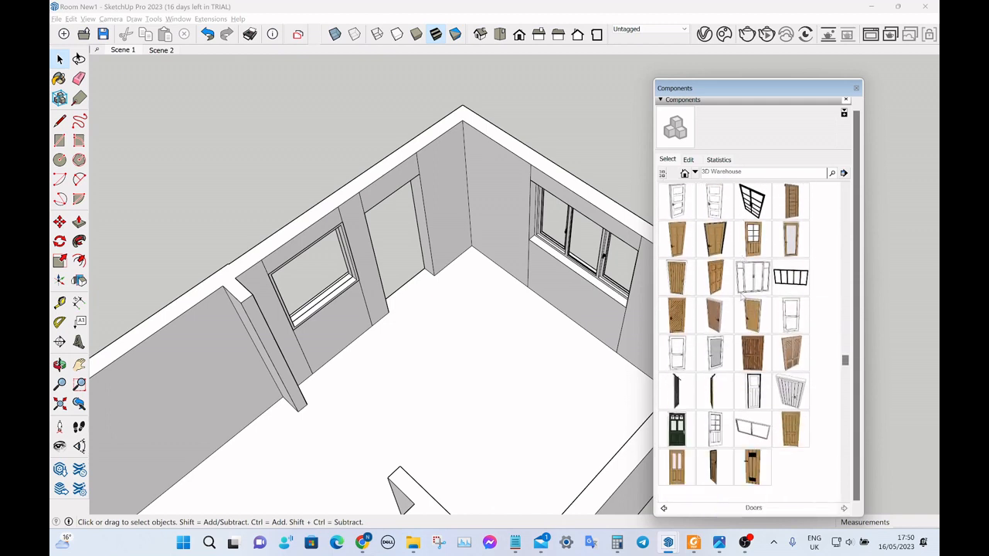
pyautogui.scroll(5, 742, 295)
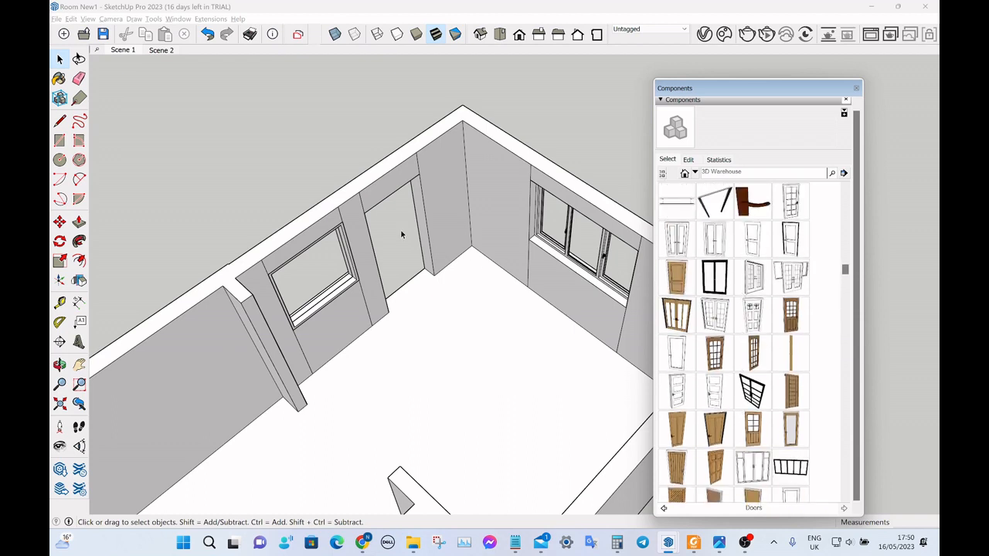
pyautogui.scroll(-6, 726, 264)
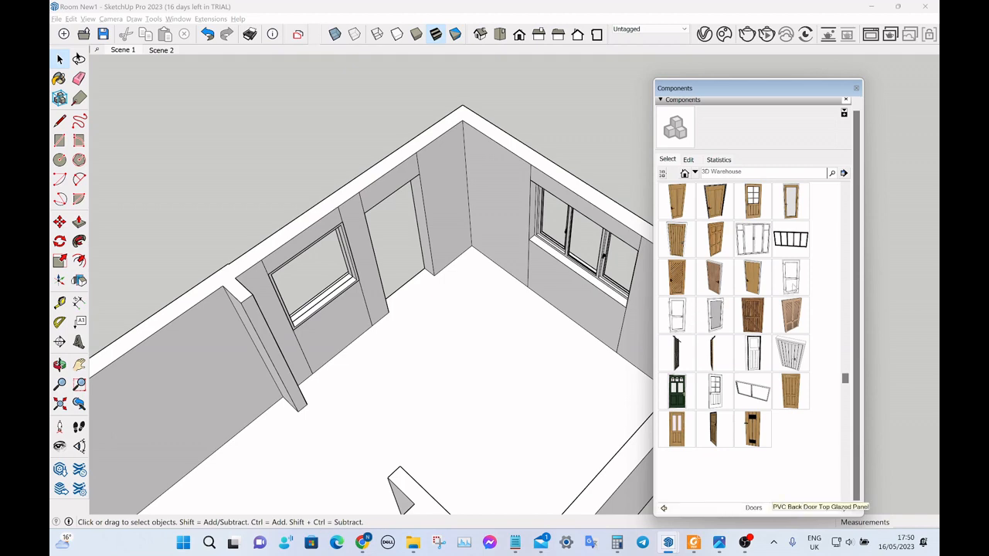
pyautogui.click(790, 277)
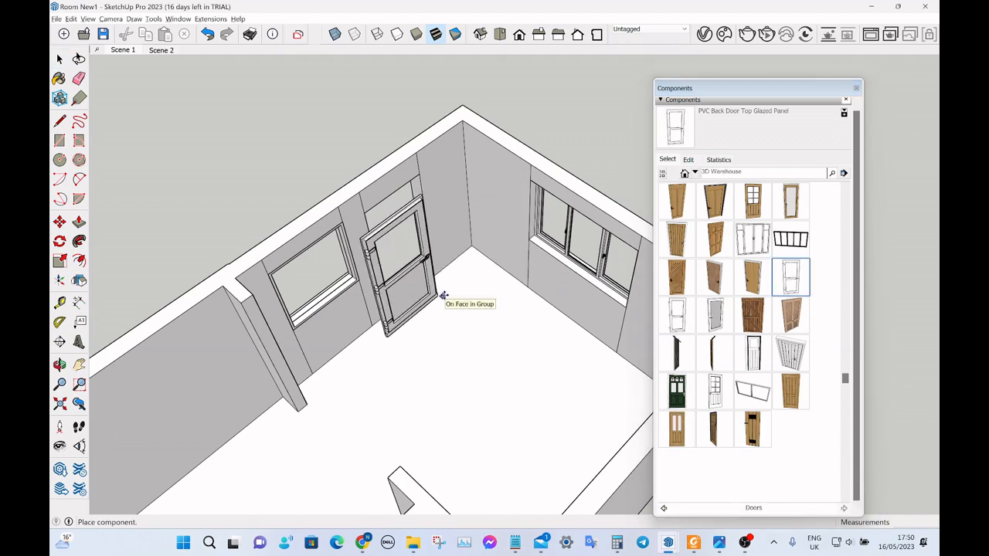
pyautogui.press('space')
# Move the glazed back door by its bottom hinge-side corner onto the matching floor corner of the long wall's doorway.
pyautogui.scroll(5, 436, 305)
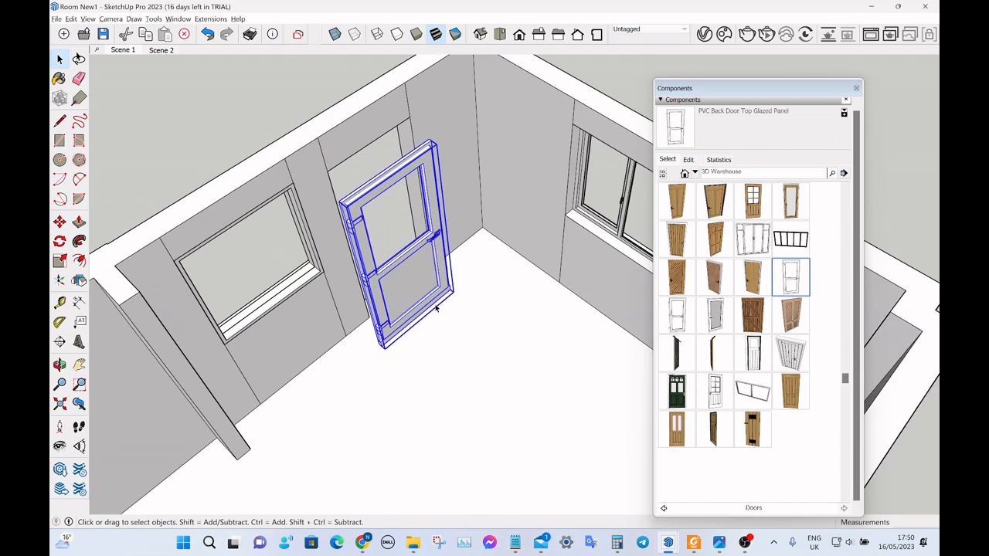
pyautogui.moveTo(435, 306); pyautogui.dragTo(333, 315, button='middle')
pyautogui.scroll(4, 378, 316)
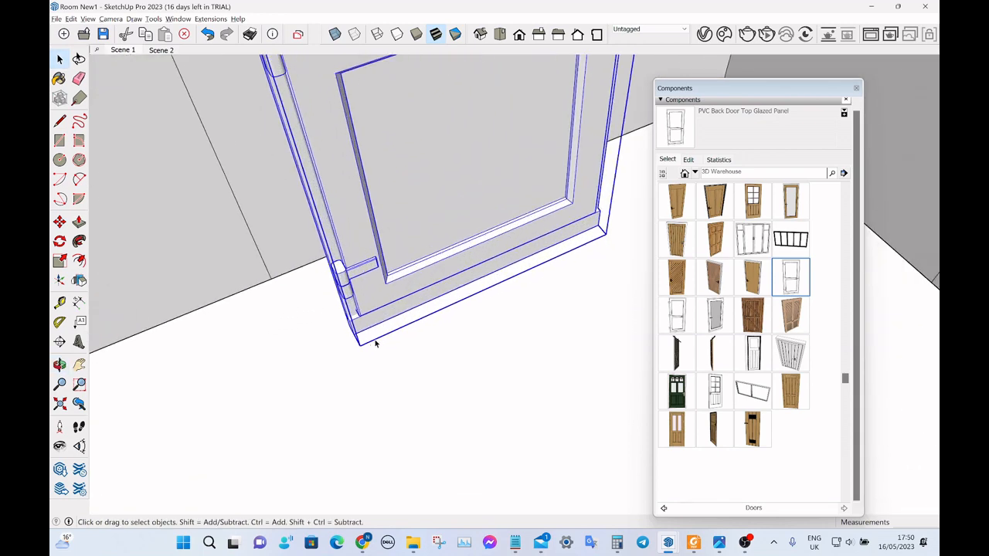
pyautogui.press('m')
pyautogui.click(359, 345)
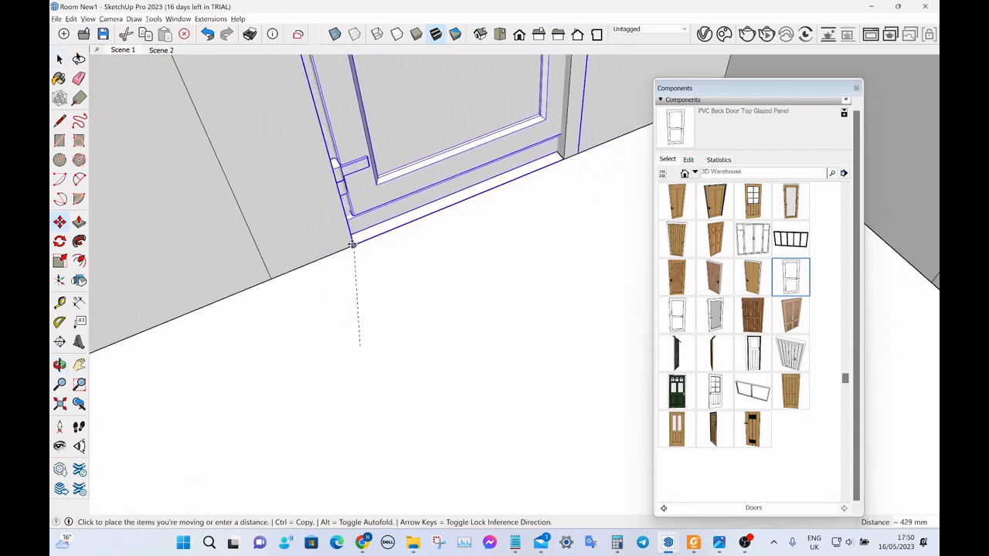
pyautogui.click(352, 244)
pyautogui.press('space')
pyautogui.scroll(-8, 335, 335)
pyautogui.moveTo(371, 328); pyautogui.dragTo(432, 257, button='middle')
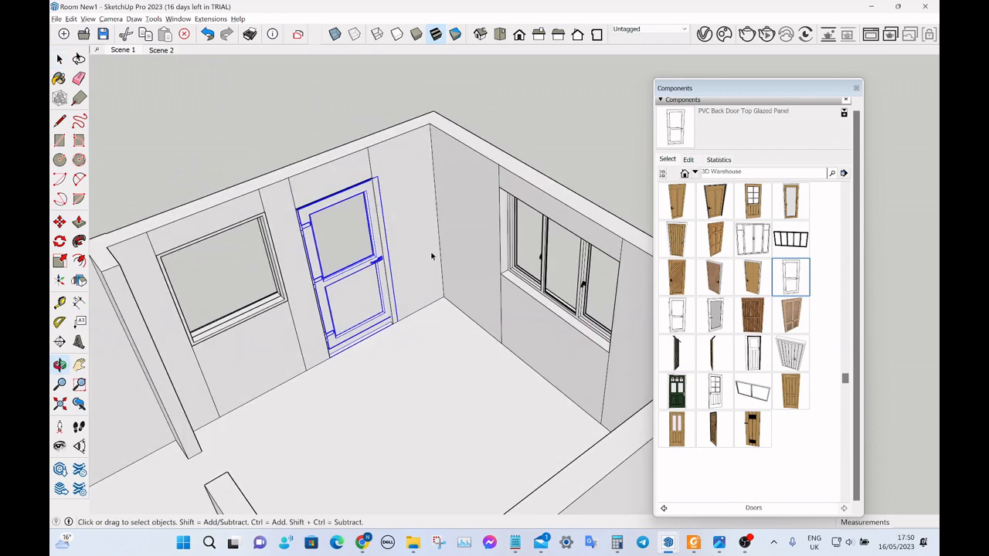
# Scale the glazed back door's width by about 0.93 to fit the long wall's doorway.
pyautogui.press('s')
pyautogui.scroll(5, 409, 262)
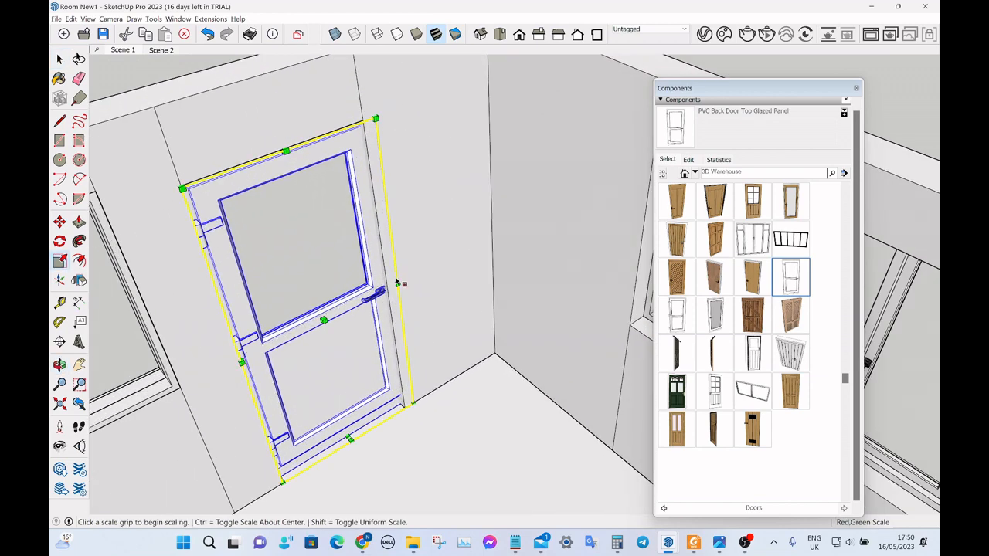
pyautogui.click(392, 280)
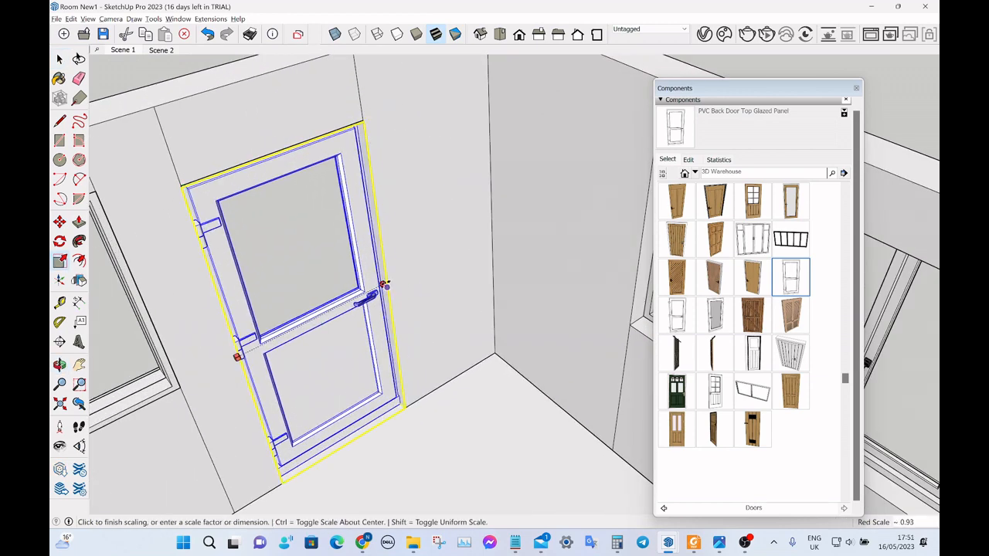
pyautogui.click(384, 286)
pyautogui.press('space')
pyautogui.scroll(-5, 326, 293)
pyautogui.moveTo(326, 293); pyautogui.dragTo(376, 236, button='middle')
pyautogui.scroll(-10, 211, 257)
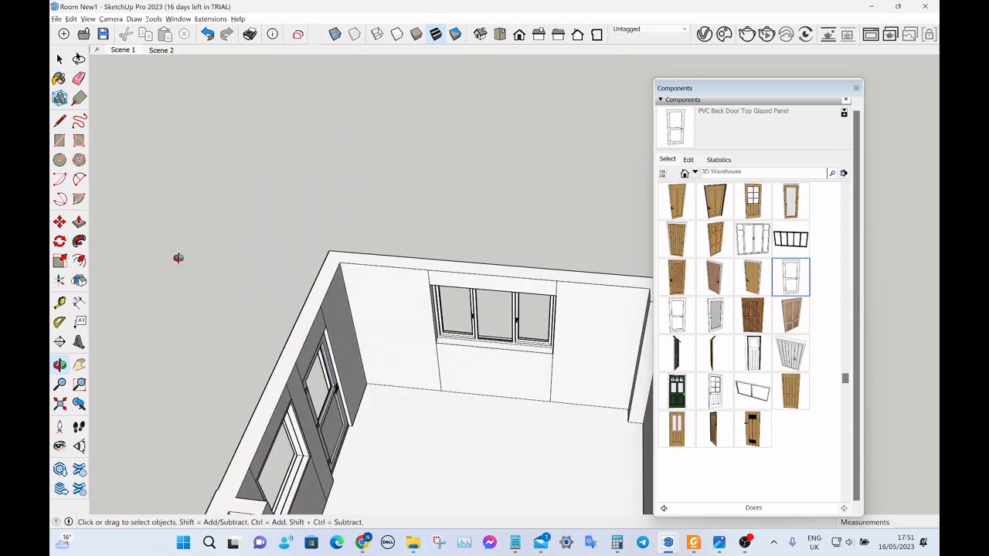
# Place the six-panel "door" component from the Doors collection in front of the opposite long wall's doorway beside the projecting wall.
pyautogui.moveTo(192, 271); pyautogui.dragTo(365, 265, button='middle')
pyautogui.scroll(5, 544, 359)
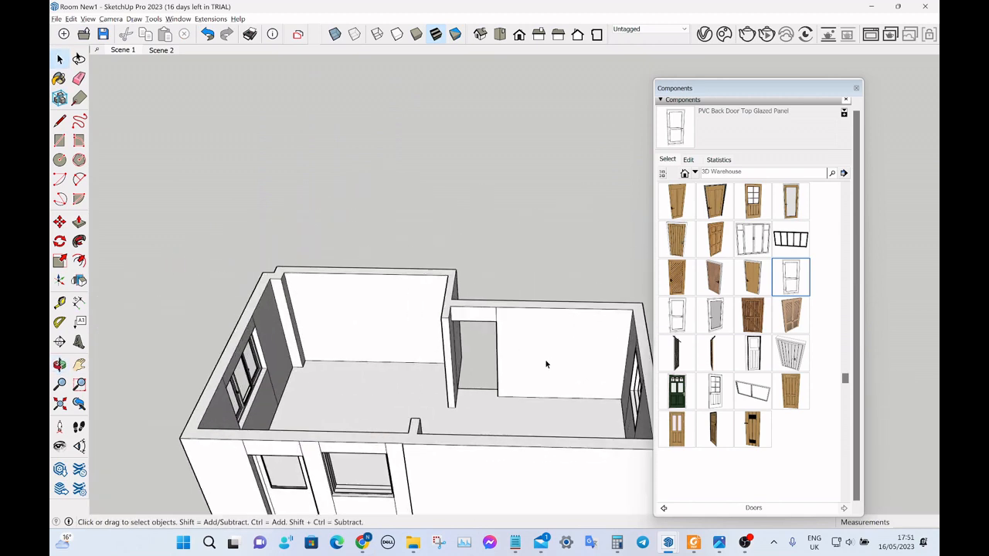
pyautogui.moveTo(510, 352); pyautogui.dragTo(448, 340, button='middle')
pyautogui.scroll(-2, 429, 330)
pyautogui.scroll(2, 460, 338)
pyautogui.scroll(-3, 466, 338)
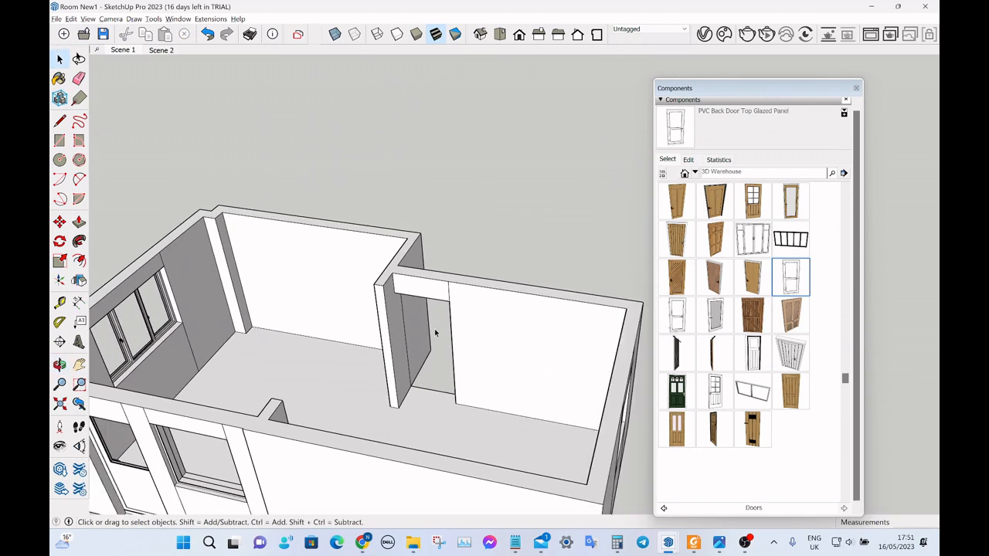
pyautogui.scroll(2, 434, 328)
pyautogui.scroll(5, 761, 336)
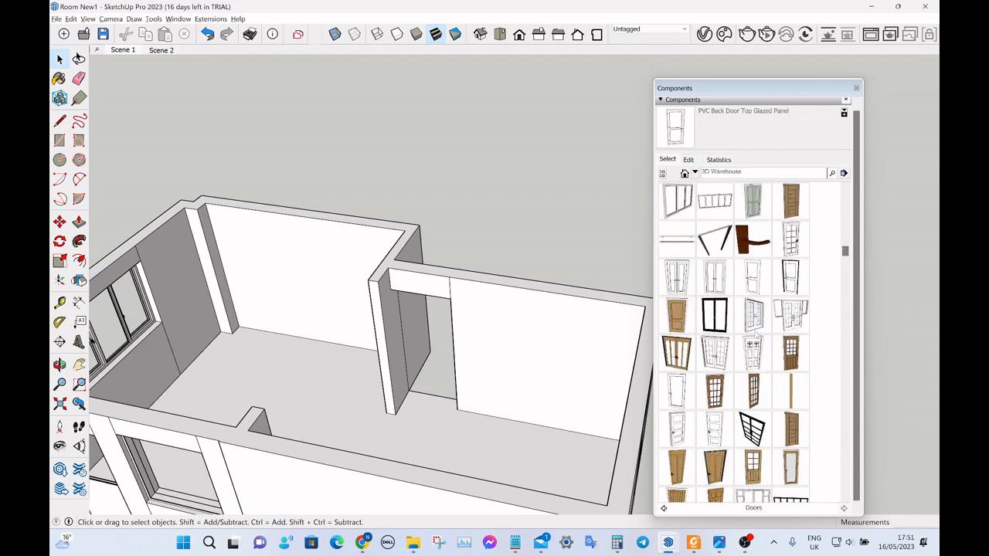
# Move the six-panel door into the doorway beside the projecting wall, aligning its bottom corner with the opening.
pyautogui.scroll(3, 754, 335)
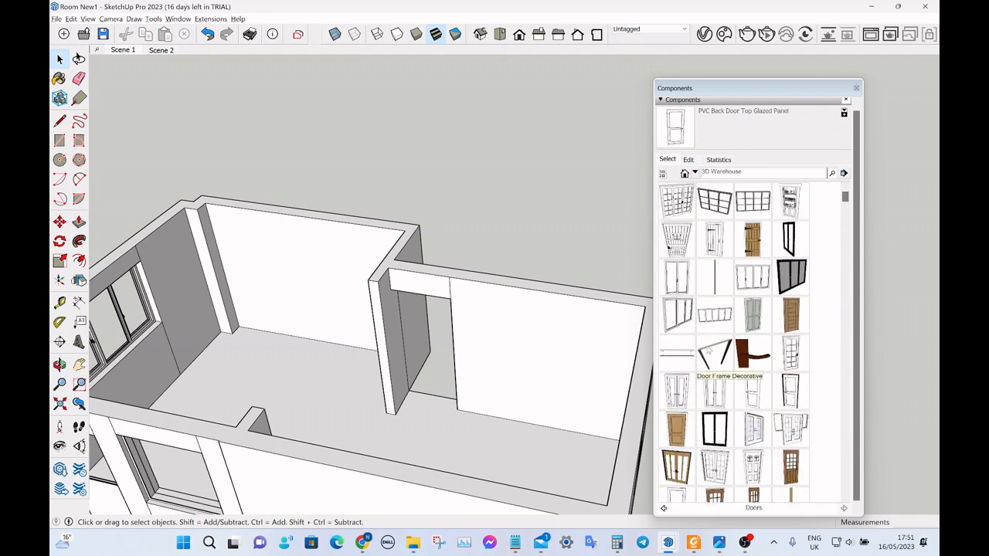
pyautogui.click(676, 354)
pyautogui.click(455, 437)
pyautogui.scroll(2, 469, 437)
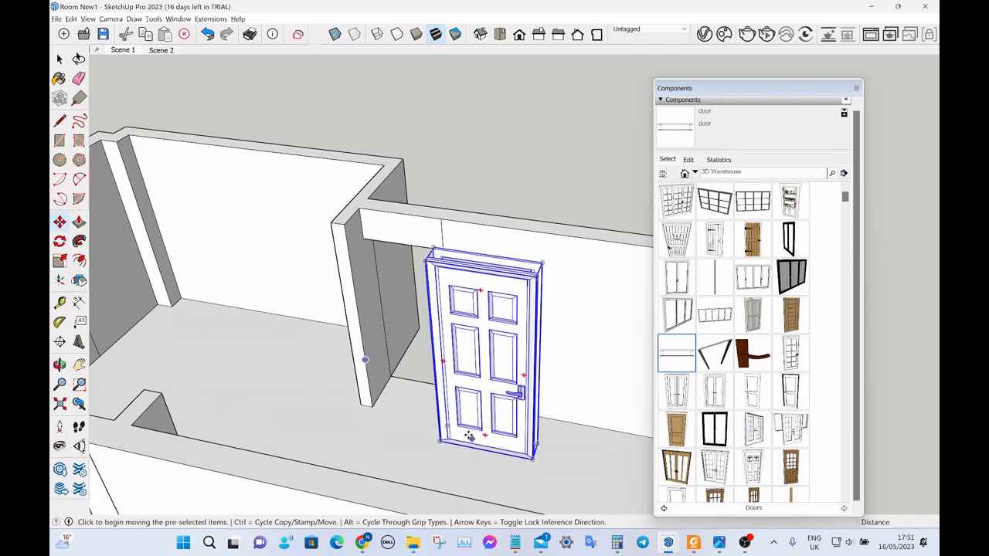
pyautogui.scroll(2, 408, 442)
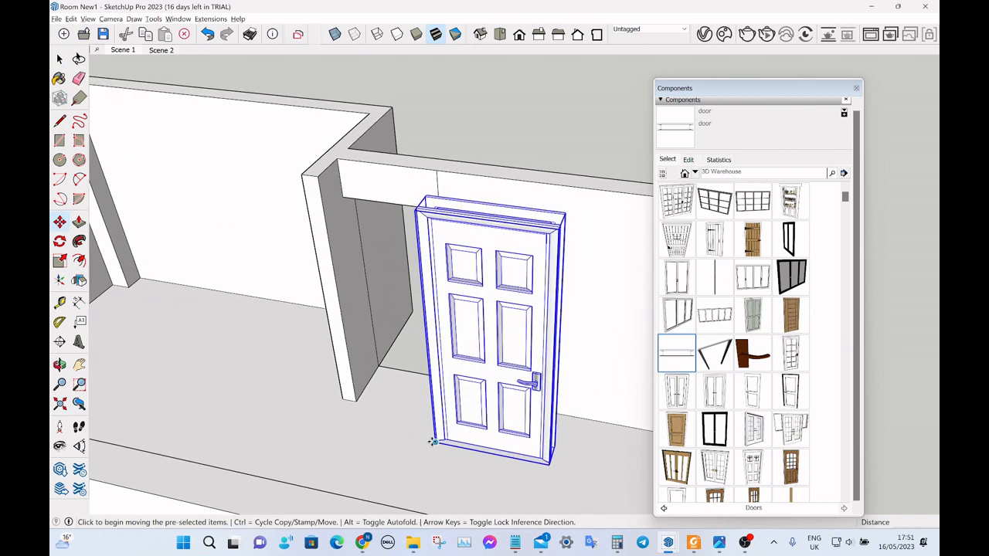
pyautogui.press('space')
pyautogui.scroll(3, 437, 448)
pyautogui.press('m')
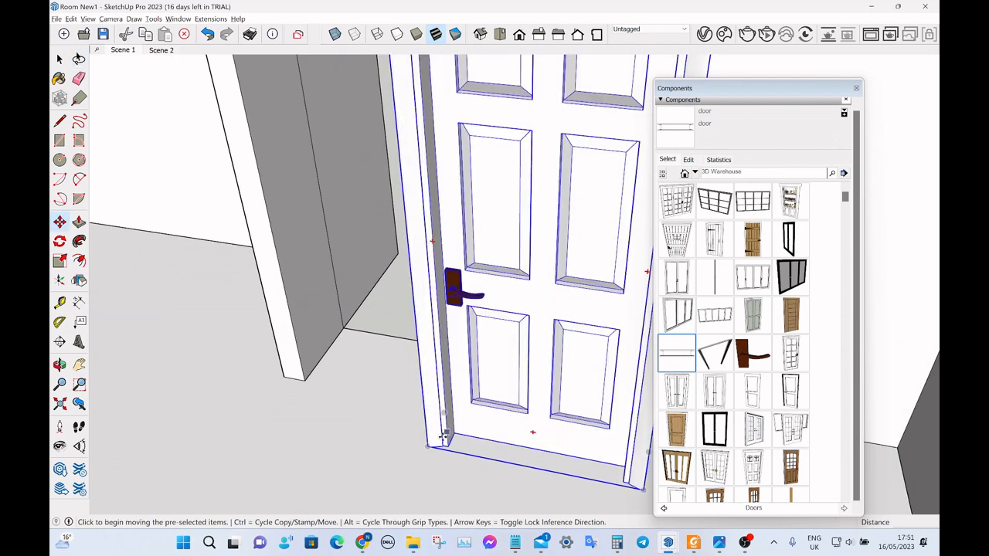
pyautogui.click(430, 446)
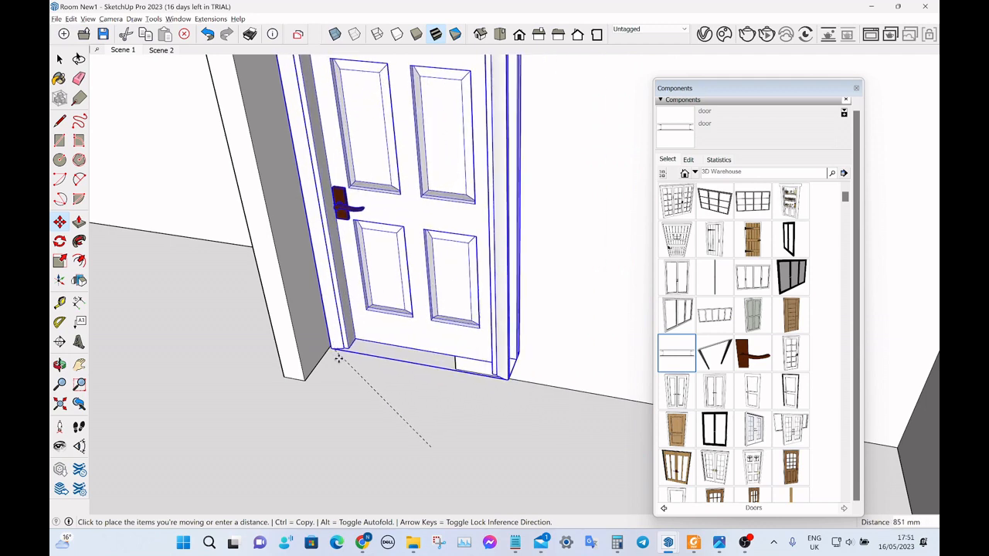
pyautogui.click(338, 358)
pyautogui.click(476, 381)
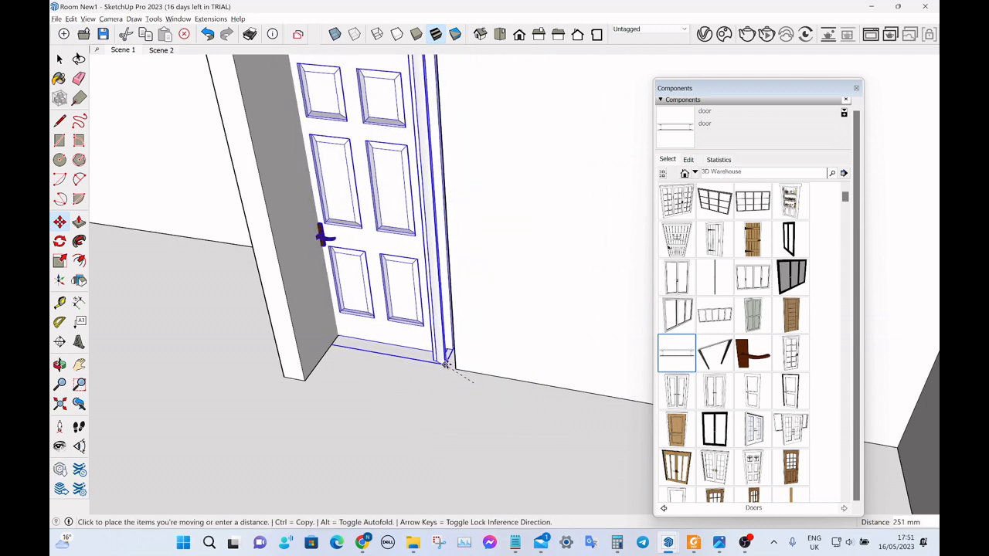
pyautogui.click(463, 376)
pyautogui.press('space')
pyautogui.scroll(-5, 446, 416)
pyautogui.moveTo(445, 415); pyautogui.dragTo(417, 363, button='middle')
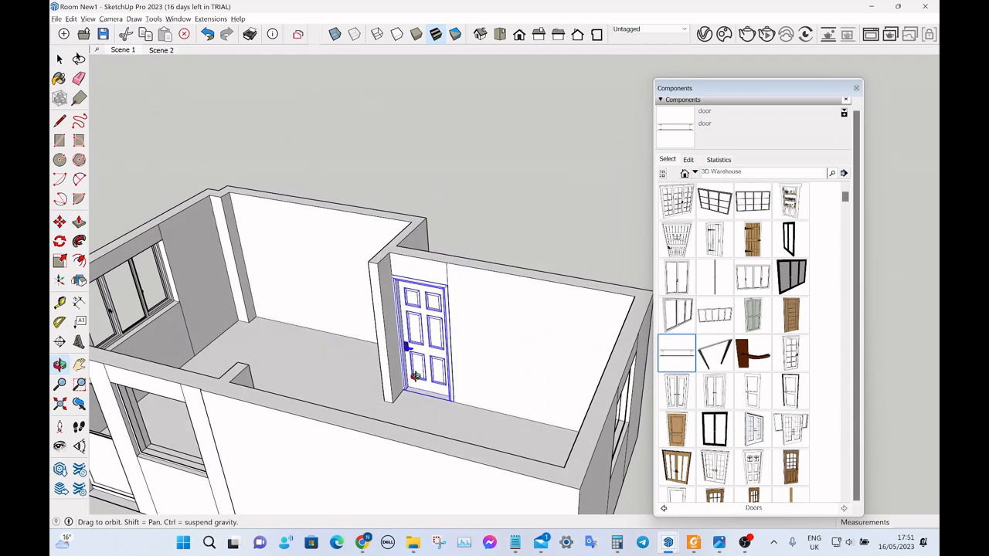
pyautogui.scroll(5, 410, 347)
pyautogui.press('s')
pyautogui.scroll(3, 376, 323)
pyautogui.scroll(2, 376, 323)
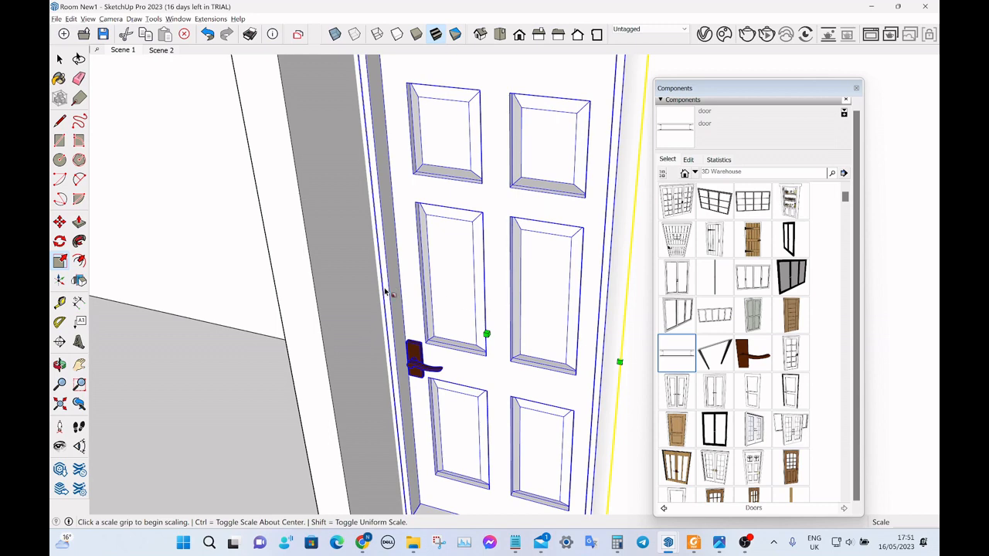
pyautogui.scroll(-8, 394, 323)
pyautogui.press('space')
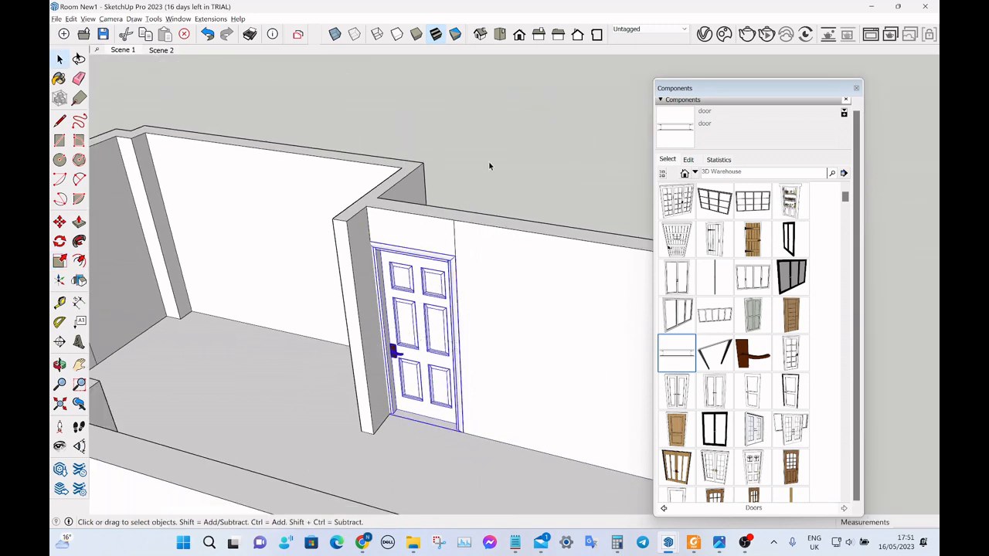
# Delete the wall group surrounding the six-panel door.
pyautogui.click(359, 243)
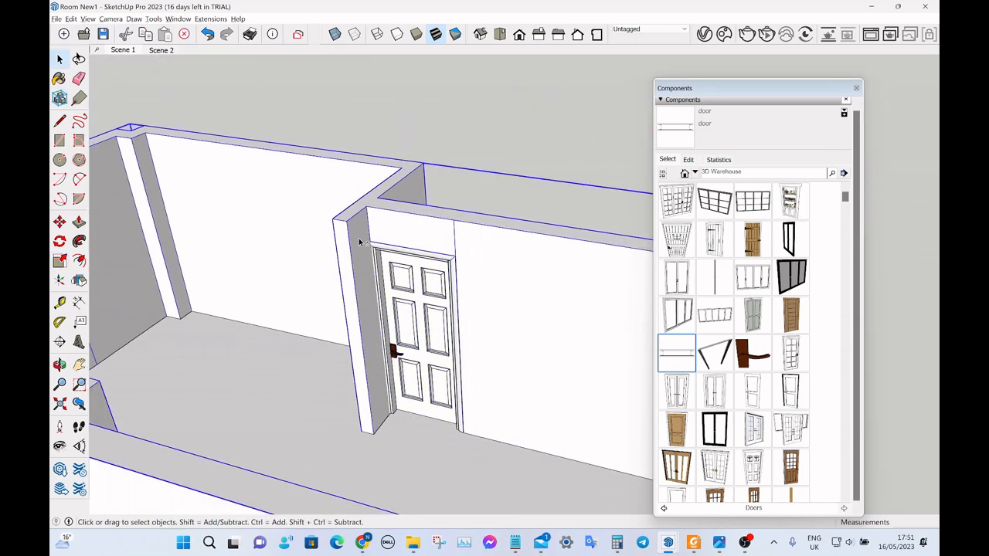
pyautogui.press('Delete')
pyautogui.scroll(3, 417, 307)
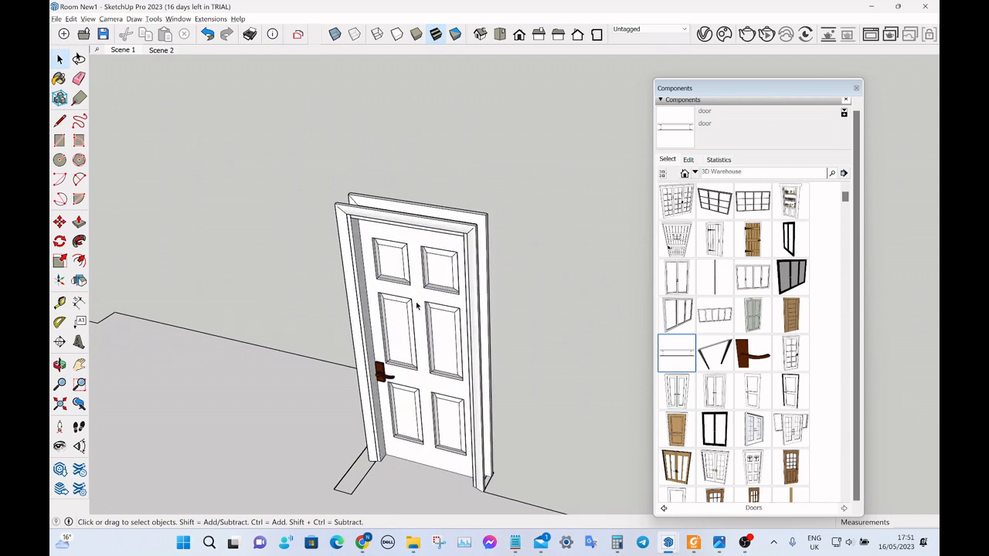
# Try to scale the six-panel door uniformly from an upper corner of its frame, and undo the attempt.
pyautogui.click(417, 303)
pyautogui.click(519, 183)
pyautogui.click(358, 314)
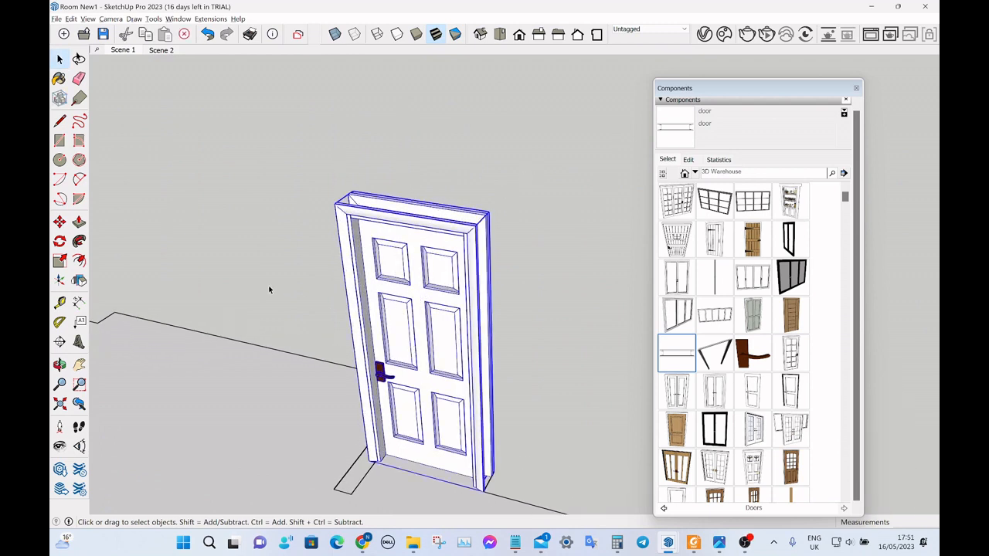
pyautogui.press('s')
pyautogui.moveTo(325, 309); pyautogui.dragTo(346, 213, button='middle')
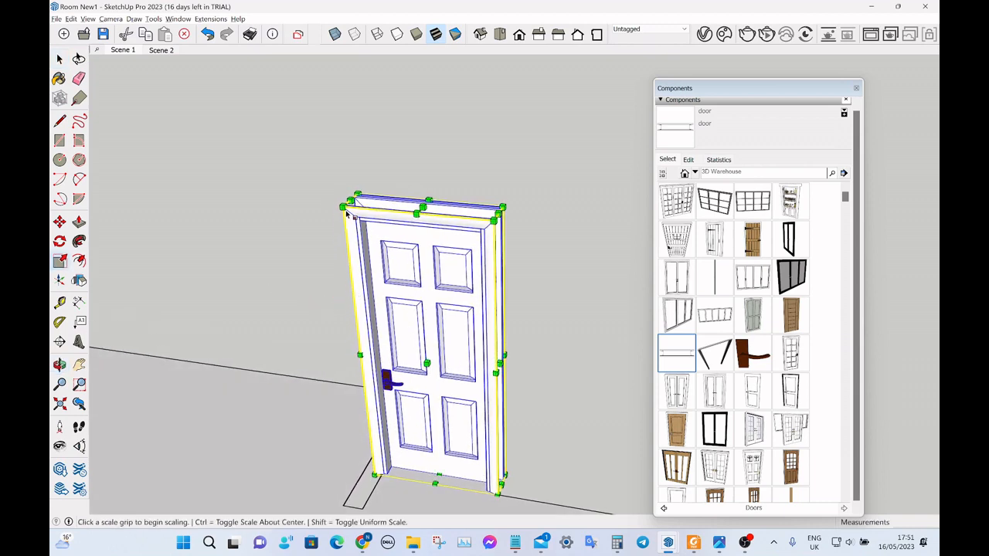
pyautogui.scroll(2, 346, 213)
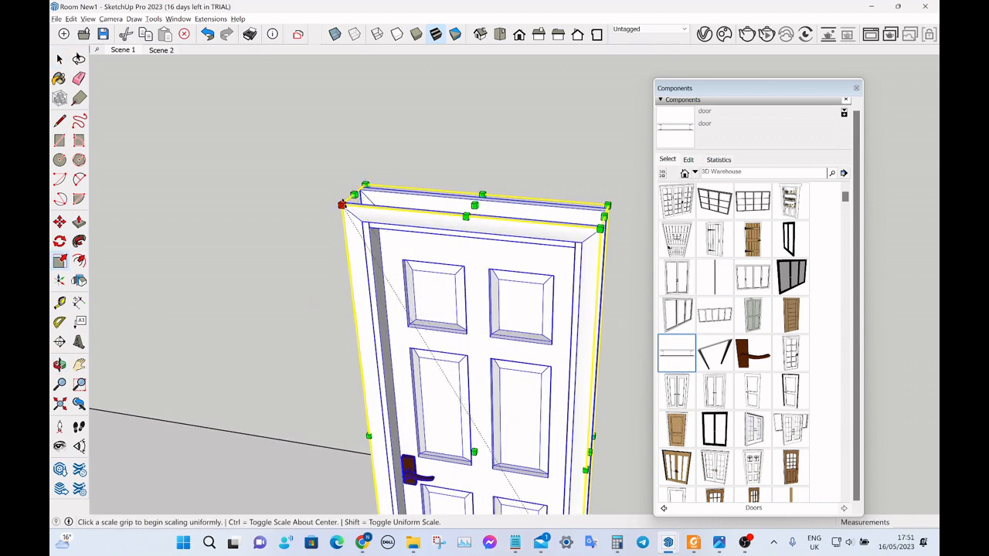
pyautogui.moveTo(342, 206); pyautogui.dragTo(502, 146)
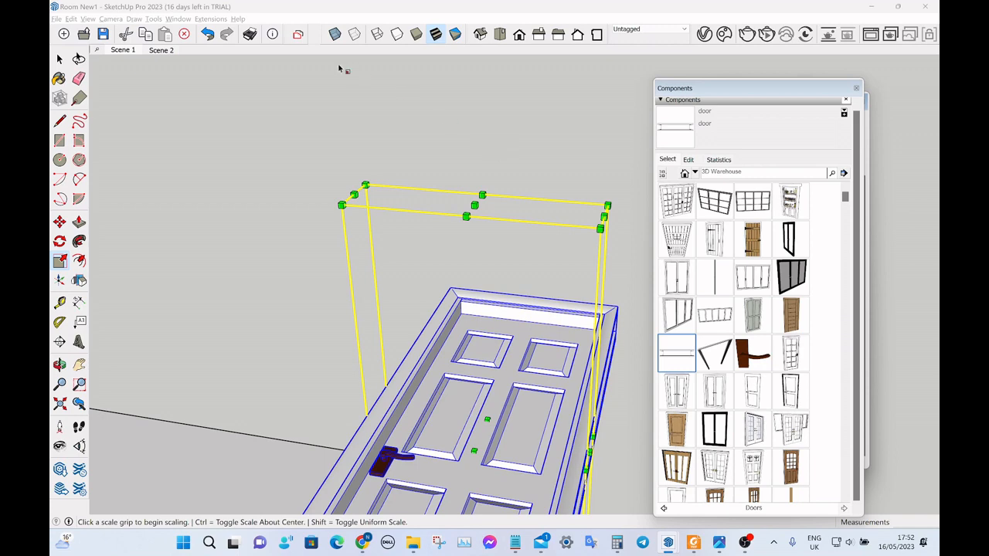
pyautogui.click(207, 34)
pyautogui.press('space')
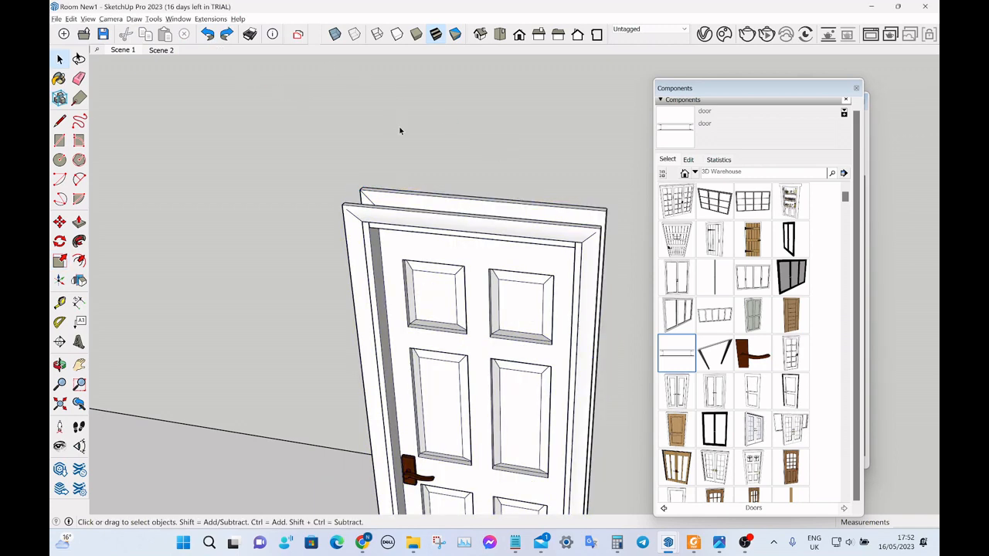
# Try to scale the six-panel door's width along the red axis from the handle side of its frame.
pyautogui.click(443, 276)
pyautogui.press('s')
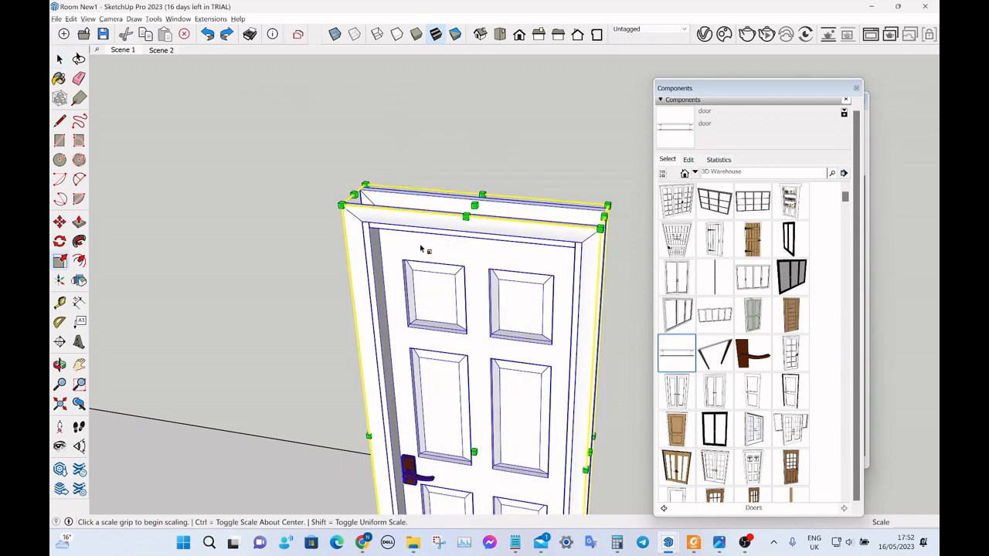
pyautogui.moveTo(424, 250); pyautogui.dragTo(598, 217, button='middle')
pyautogui.scroll(-3, 494, 197)
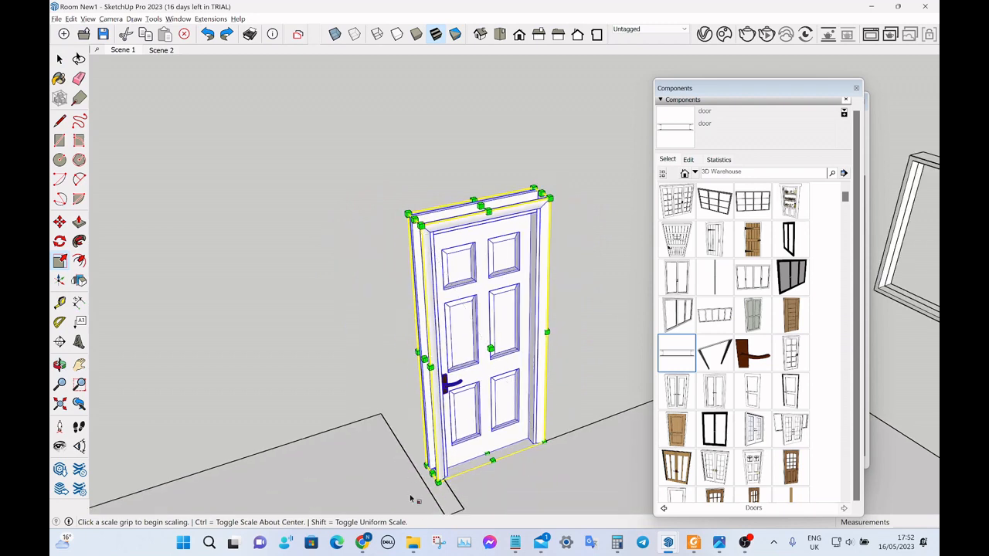
pyautogui.scroll(4, 410, 498)
pyautogui.moveTo(426, 492); pyautogui.dragTo(523, 489, button='middle')
pyautogui.scroll(-3, 408, 400)
pyautogui.scroll(1, 476, 443)
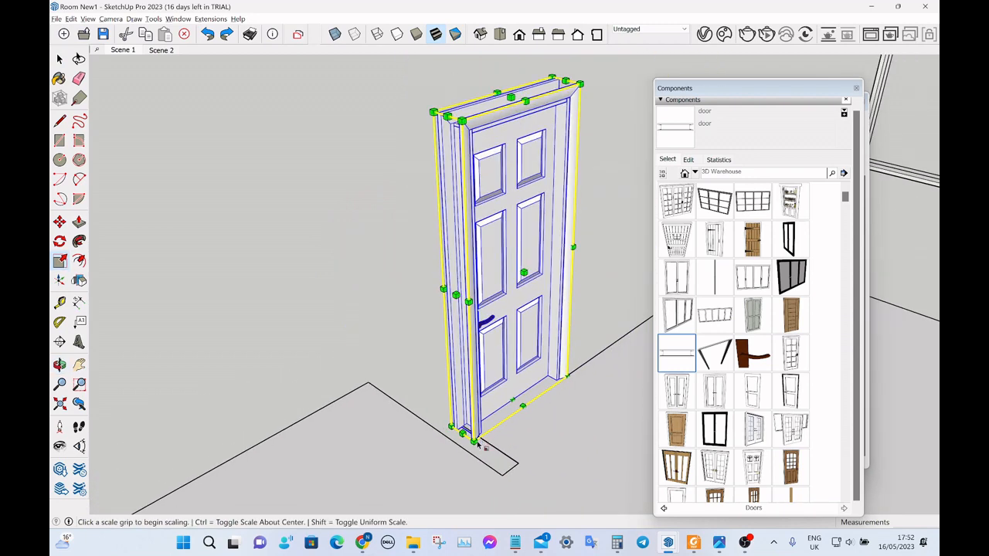
pyautogui.scroll(1, 477, 443)
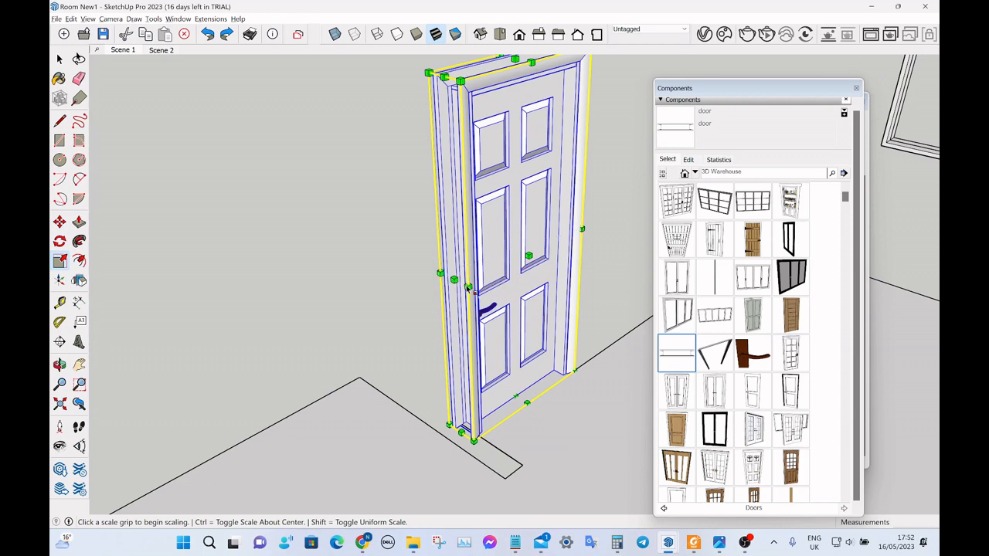
pyautogui.scroll(2, 467, 284)
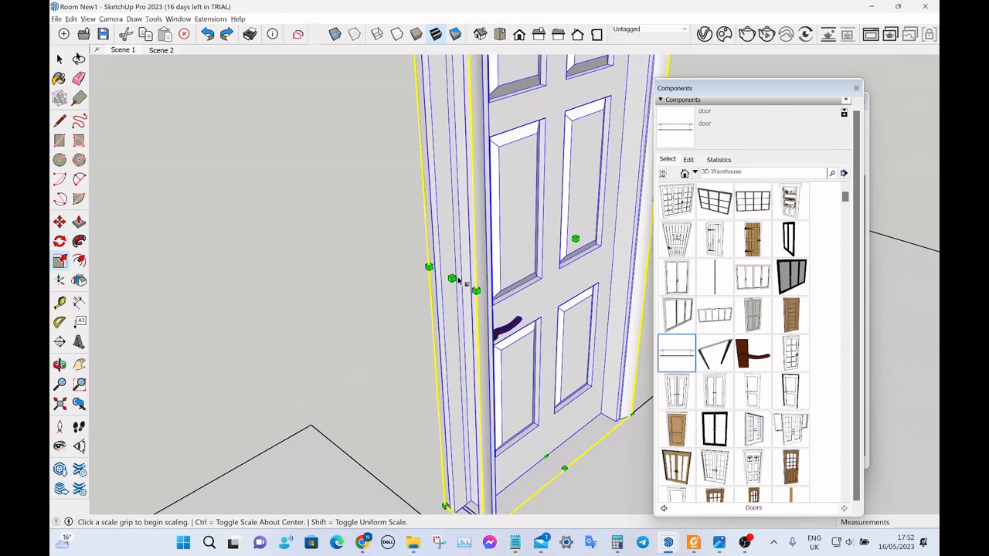
pyautogui.click(453, 277)
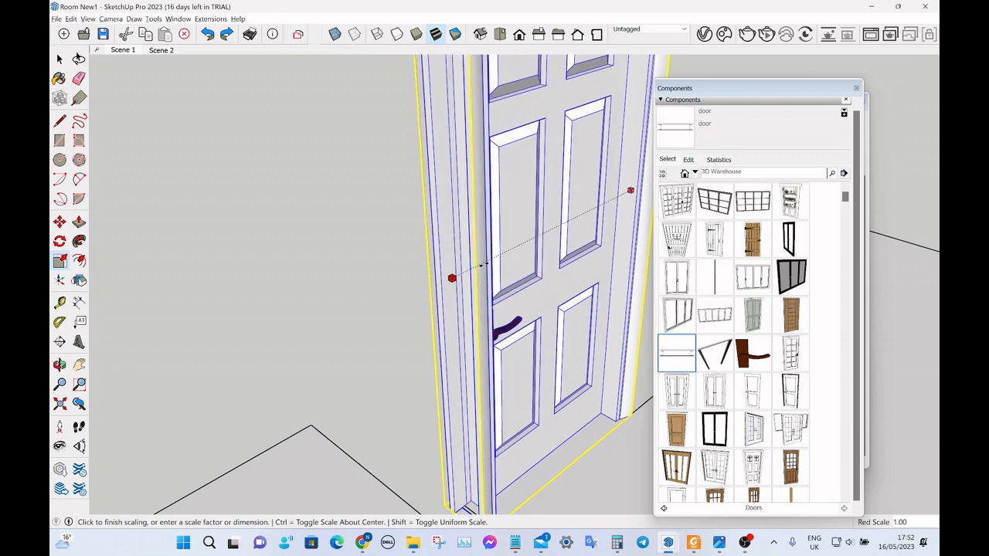
pyautogui.press('space')
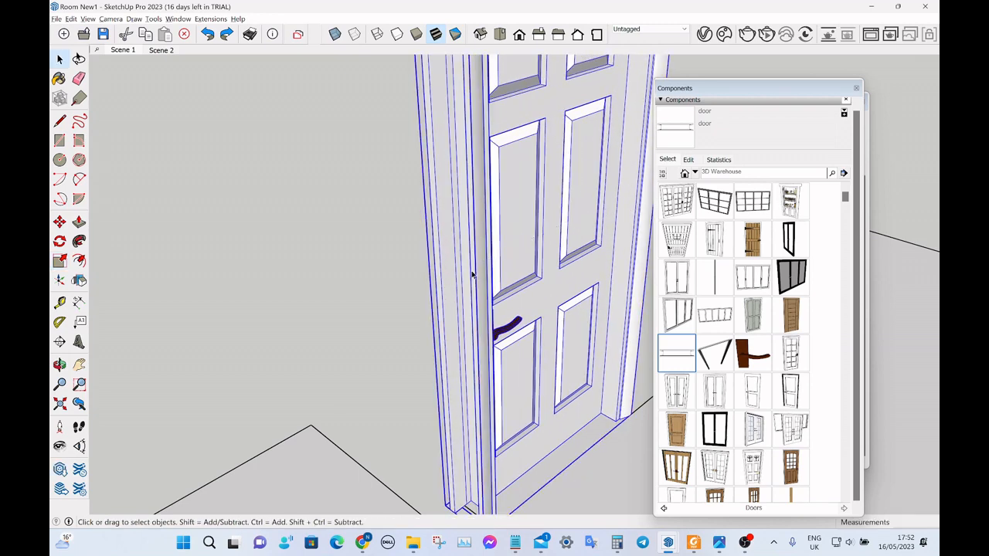
# Try to scale the six-panel door along the red and green axes together from the frame's side edge.
pyautogui.press('s')
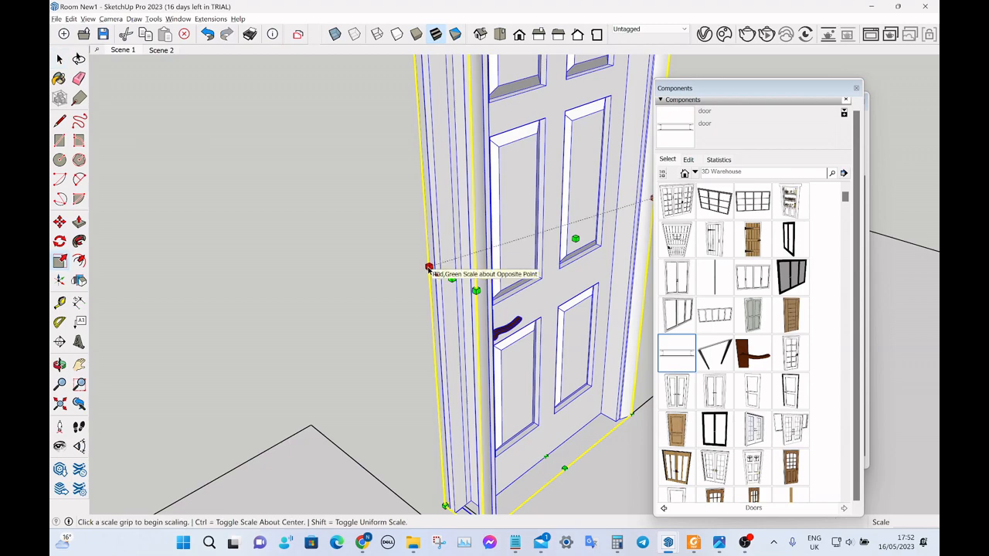
pyautogui.click(428, 268)
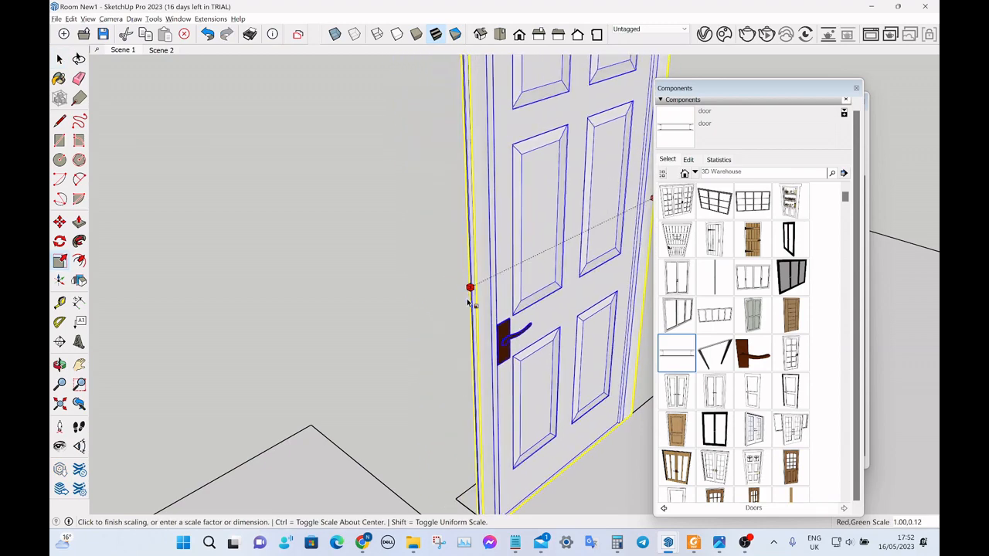
pyautogui.click(409, 258)
pyautogui.press('space')
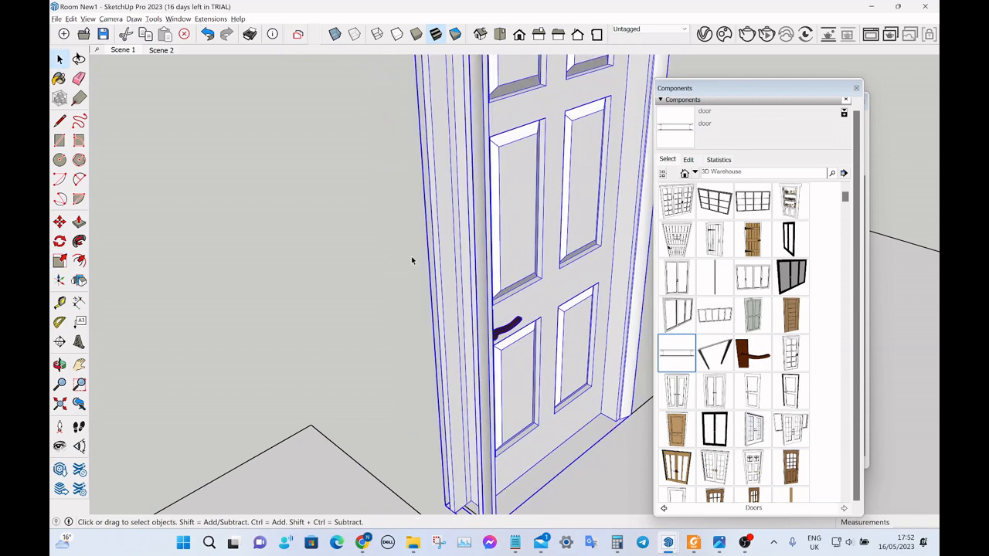
pyautogui.press('s')
pyautogui.press('space')
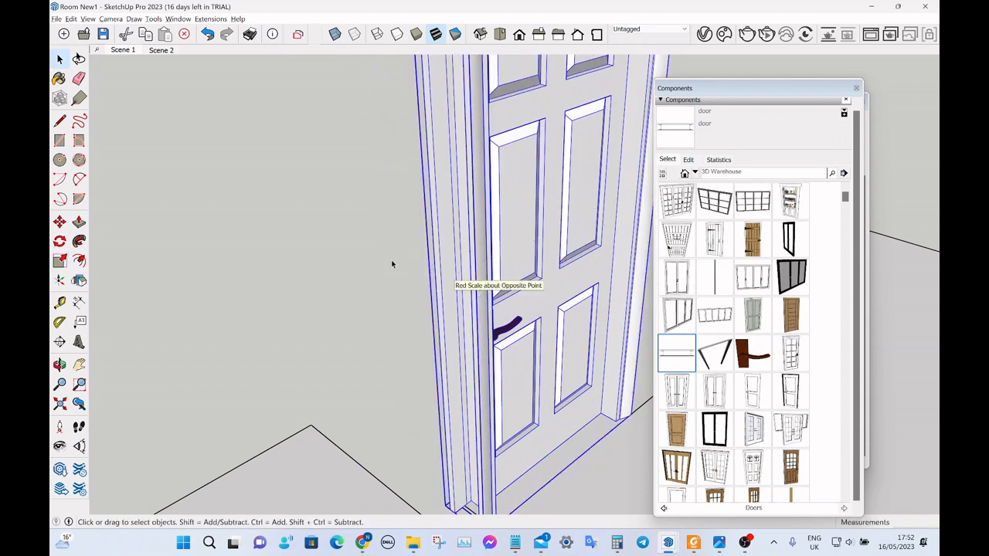
# Bring back the deleted wall group and scale the six-panel door's width by about 0.95 to fit the doorway beside the projecting wall.
pyautogui.scroll(-3, 392, 266)
pyautogui.moveTo(392, 266); pyautogui.dragTo(208, 255, button='middle')
pyautogui.scroll(-2, 291, 236)
pyautogui.moveTo(484, 178); pyautogui.dragTo(437, 249, button='middle')
pyautogui.scroll(-2, 437, 249)
pyautogui.scroll(4, 445, 232)
pyautogui.press('s')
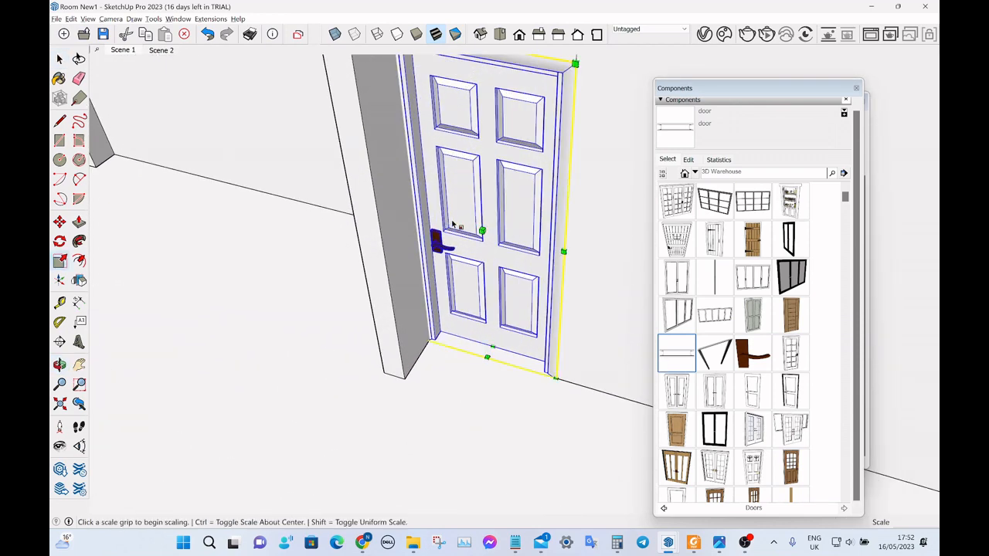
pyautogui.scroll(1, 412, 201)
pyautogui.click(413, 203)
pyautogui.click(417, 208)
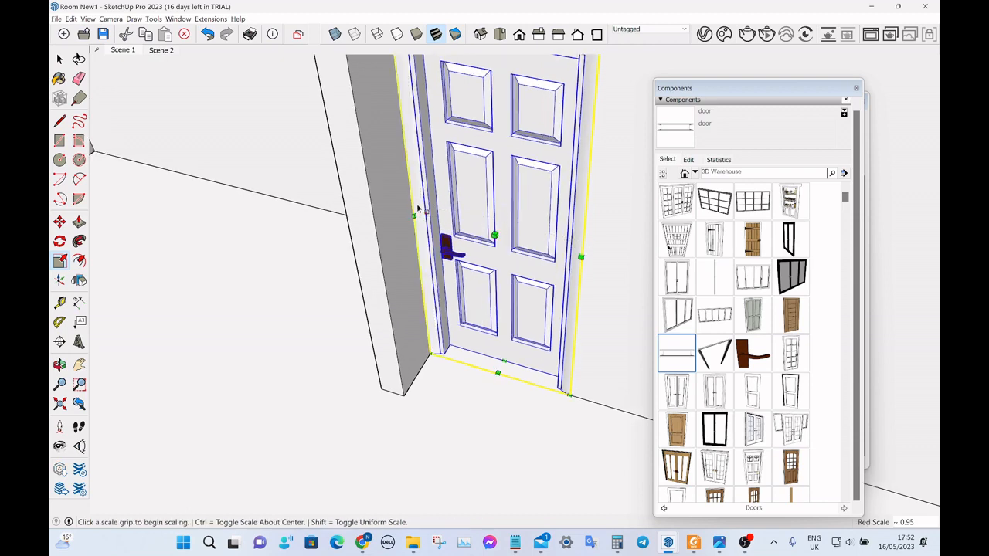
pyautogui.press('space')
# Examine the fitted six-panel door and the whole room with its windows and doors from opposite sides and from above.
pyautogui.scroll(-10, 417, 208)
pyautogui.moveTo(509, 180); pyautogui.dragTo(579, 137, button='middle')
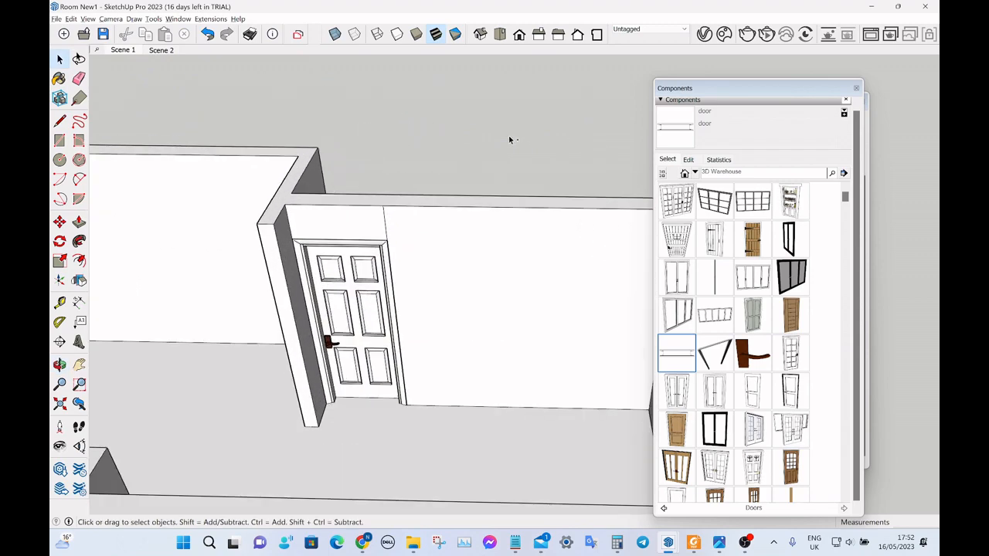
pyautogui.scroll(-5, 741, 198)
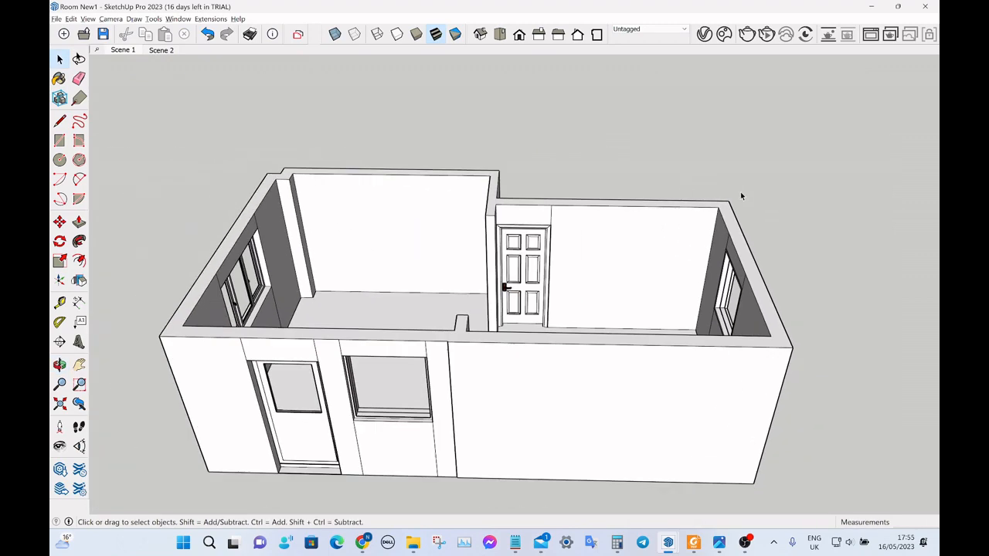
pyautogui.moveTo(742, 198); pyautogui.dragTo(523, 293, button='middle')
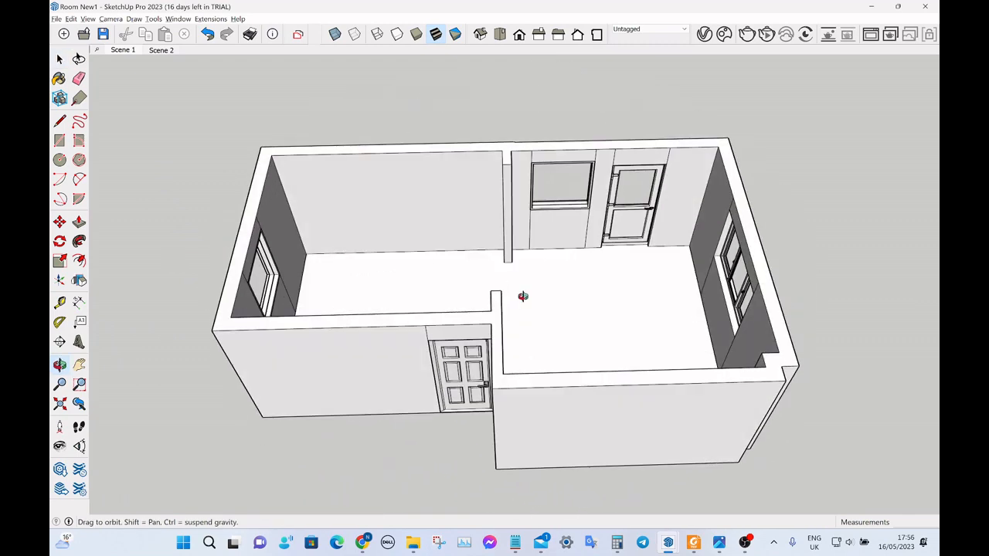
pyautogui.scroll(-3, 530, 305)
pyautogui.scroll(2, 522, 283)
pyautogui.scroll(4, 523, 282)
pyautogui.scroll(-4, 527, 260)
pyautogui.scroll(3, 541, 227)
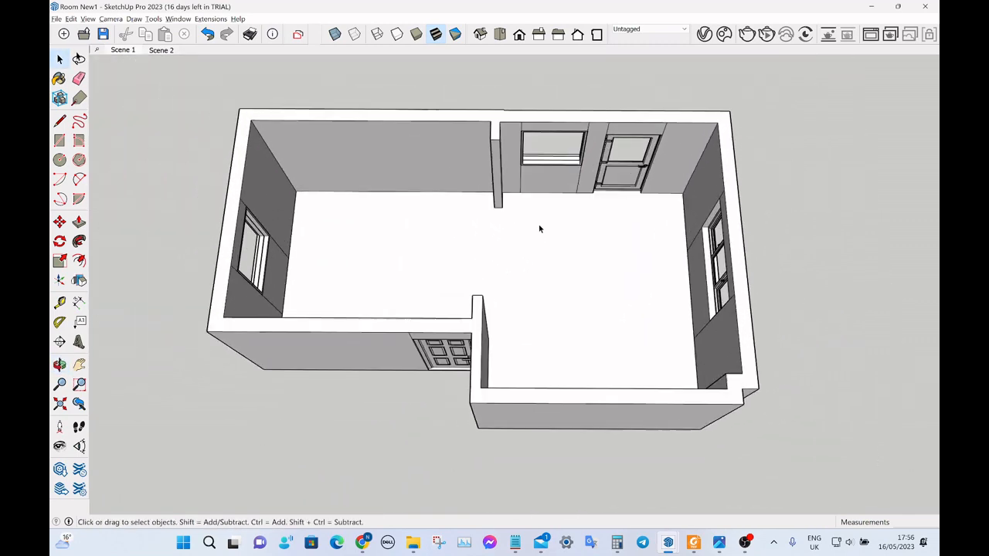